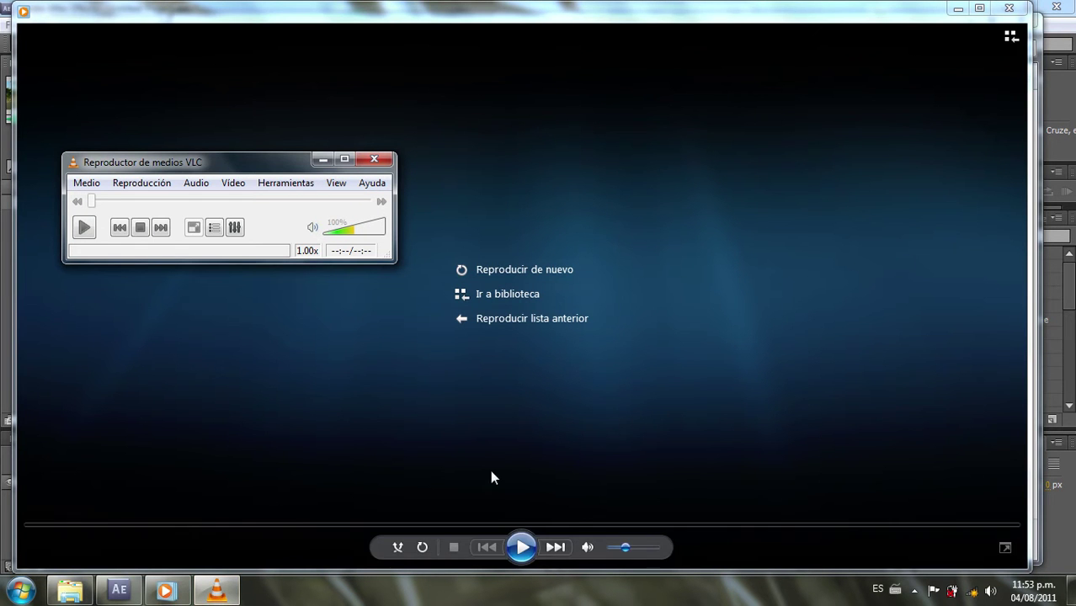
Step: Preview the finished 'texto smear final' video, pausing and resuming it, then close the player
click(533, 543)
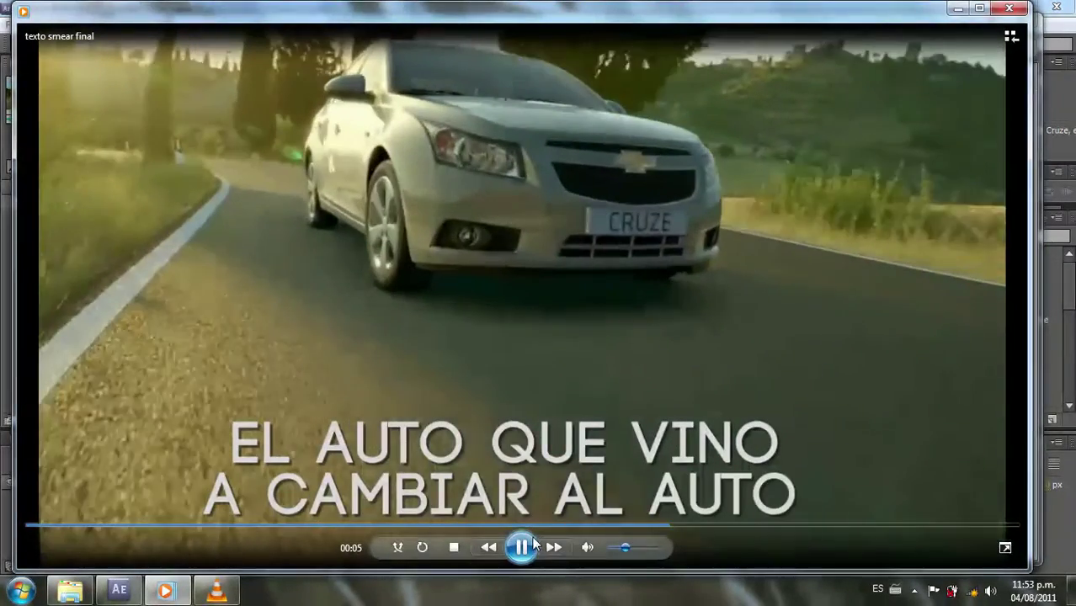
click(534, 543)
click(532, 539)
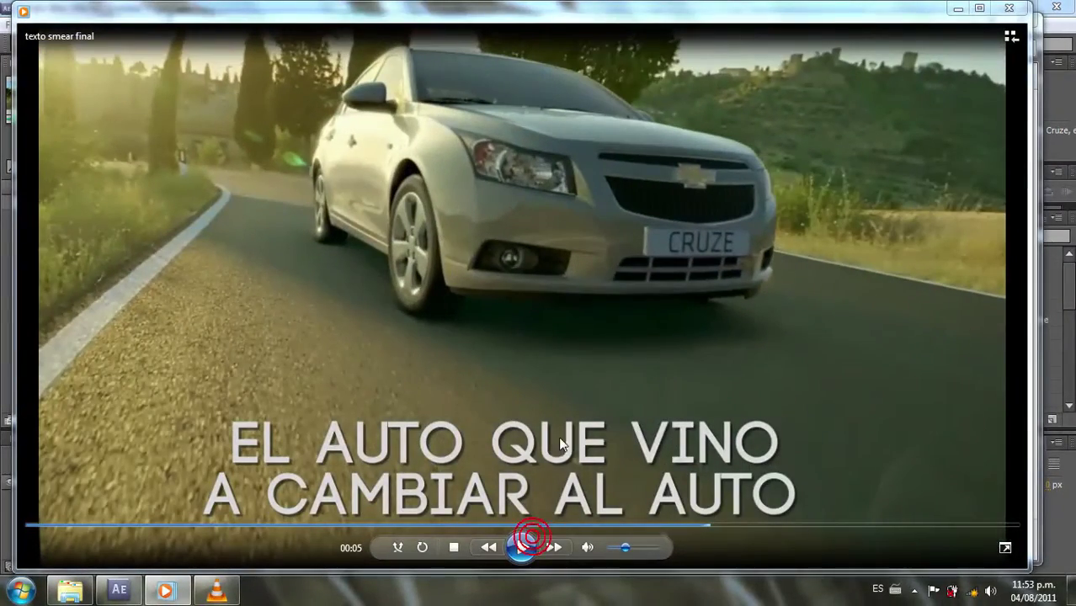
click(1009, 8)
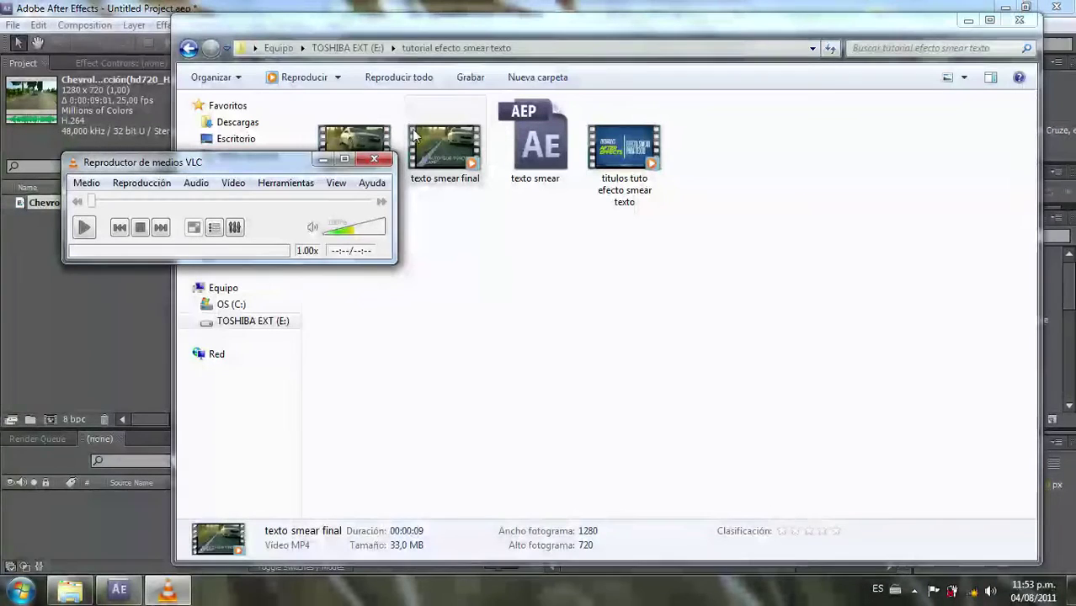
Step: Create a new composition from the Chevrolet Cruze footage and scrub partway into the clip
click(71, 287)
click(17, 205)
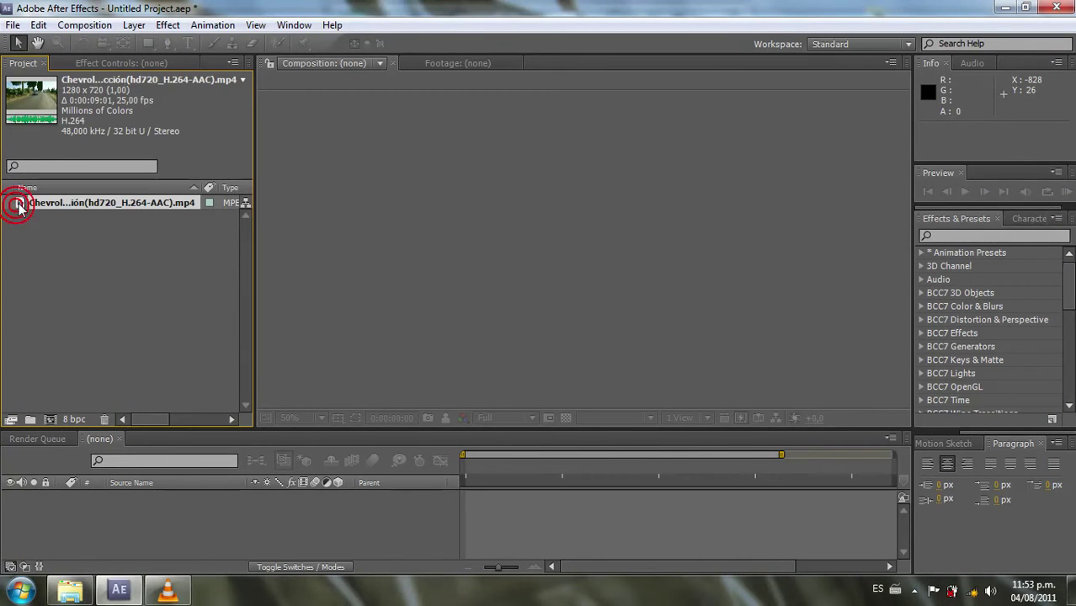
click(49, 419)
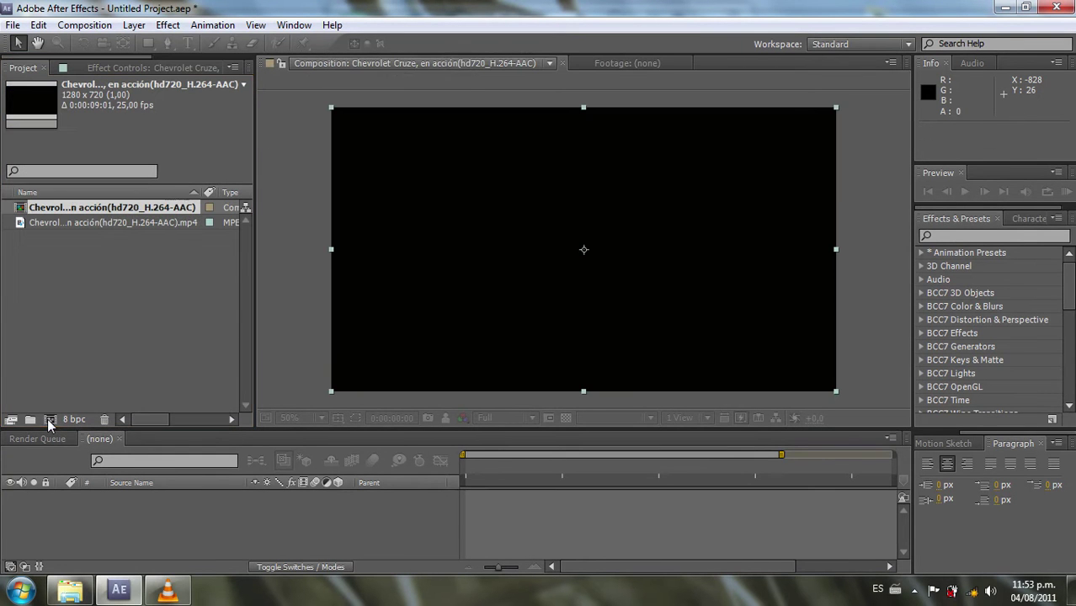
mouse_move(468, 474)
mouse_down()
mouse_move(671, 490)
mouse_move(654, 487)
mouse_up()
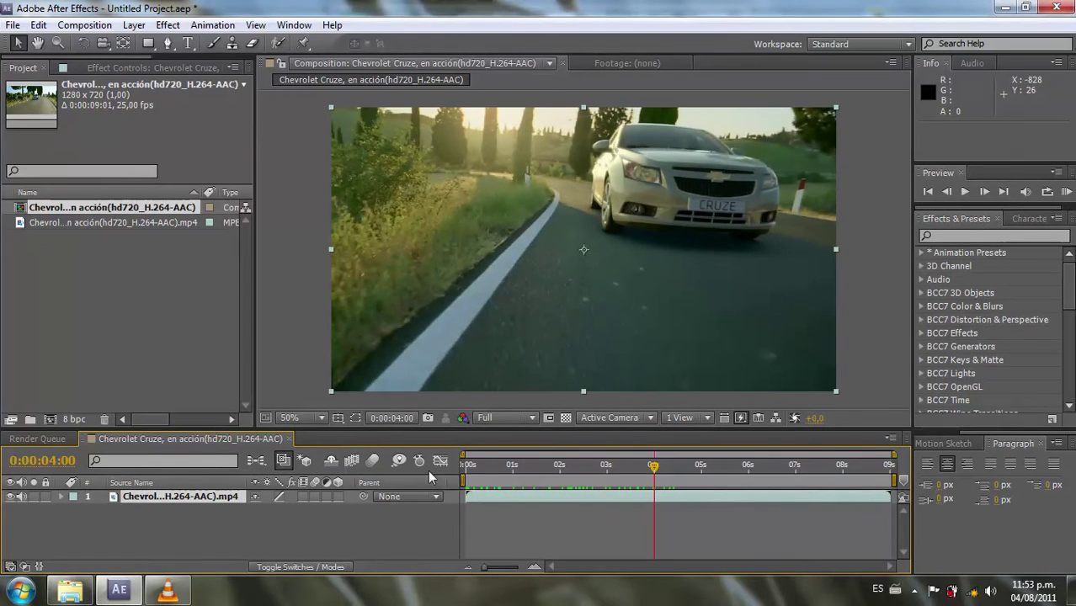
Step: Set the work area from about 4 to 8 seconds, trying Extract Work Area and undoing it
drag(462, 479, 652, 496)
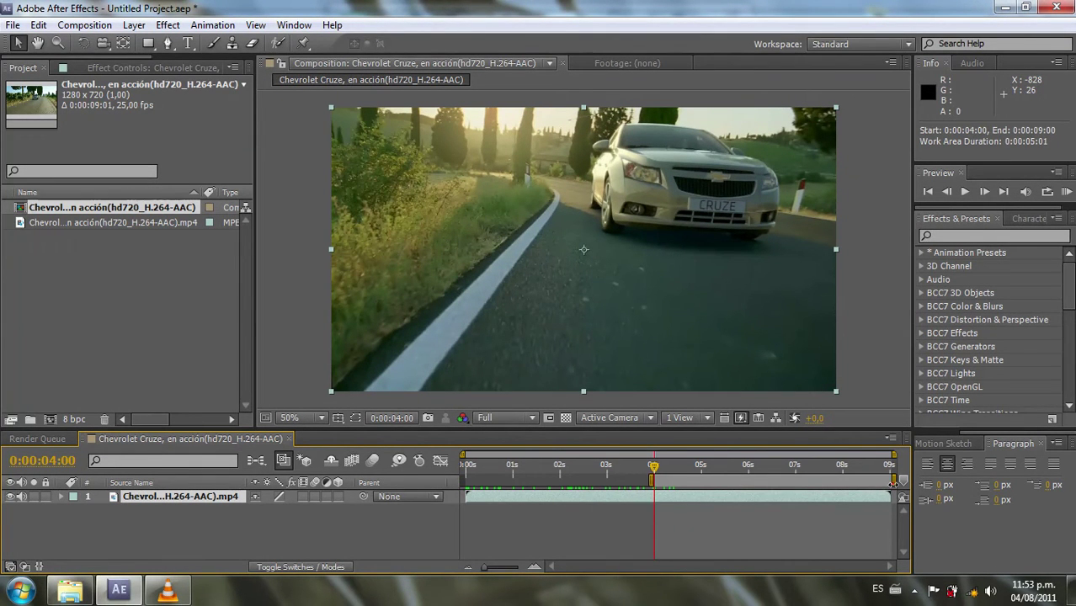
drag(892, 485, 846, 490)
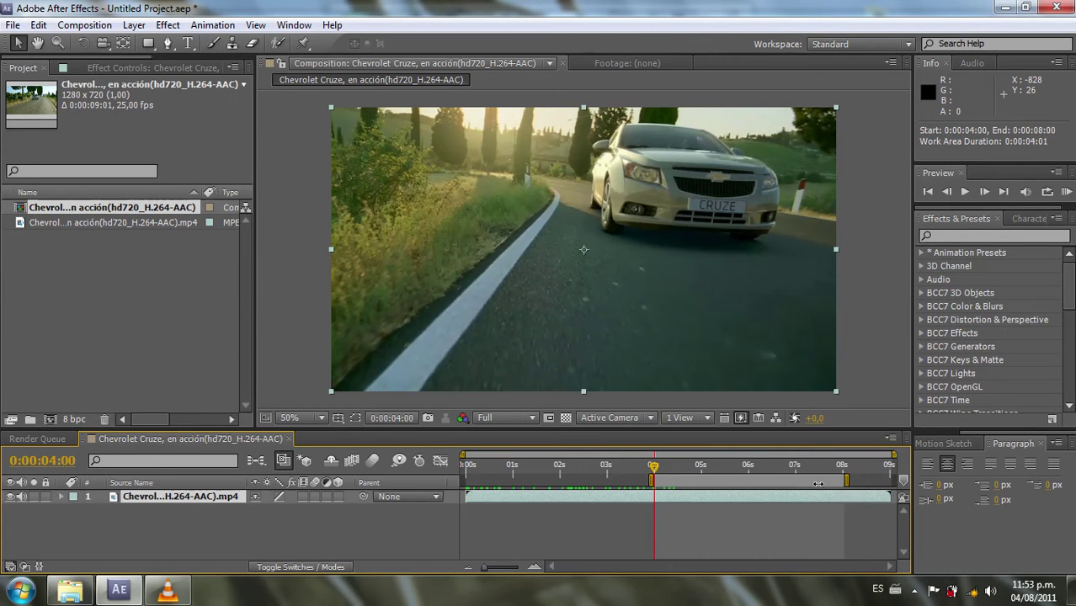
right_click(817, 484)
click(835, 509)
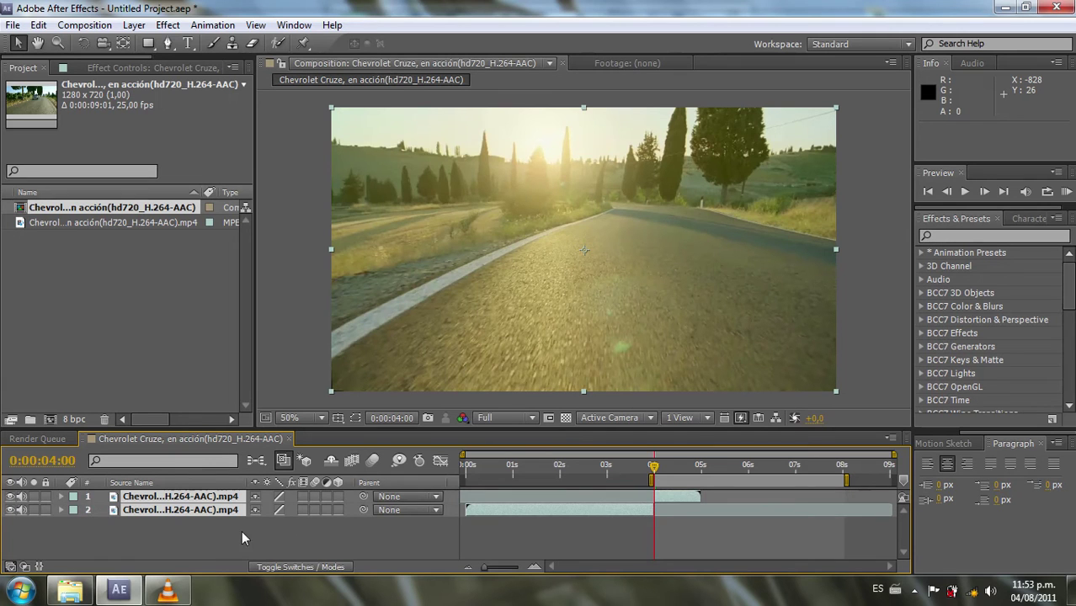
key(ctrl+z)
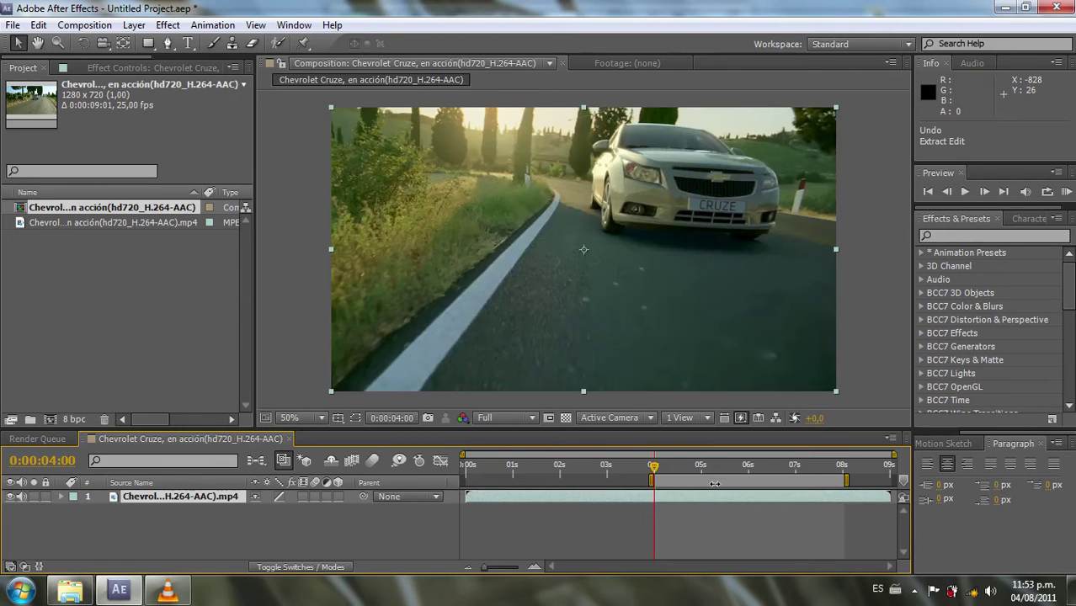
Step: Trim the composition to the work area, leaving the footage layer deselected
right_click(713, 480)
click(748, 527)
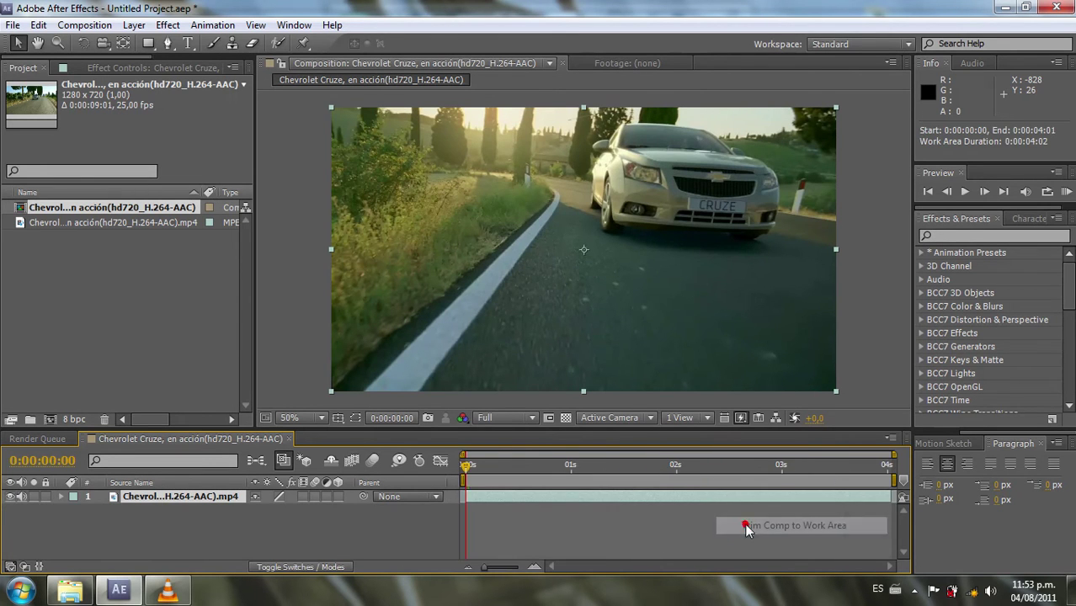
click(144, 308)
click(178, 497)
click(185, 534)
Step: Add a text layer reading 'EL AUTO QUE VINO' in capitals over the footage
click(188, 44)
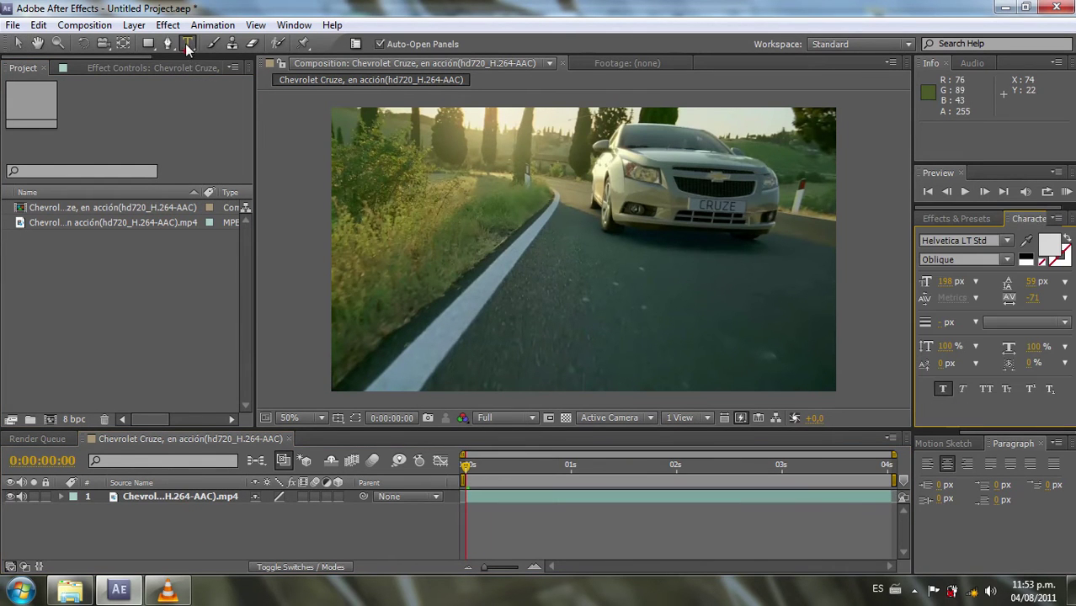
click(418, 313)
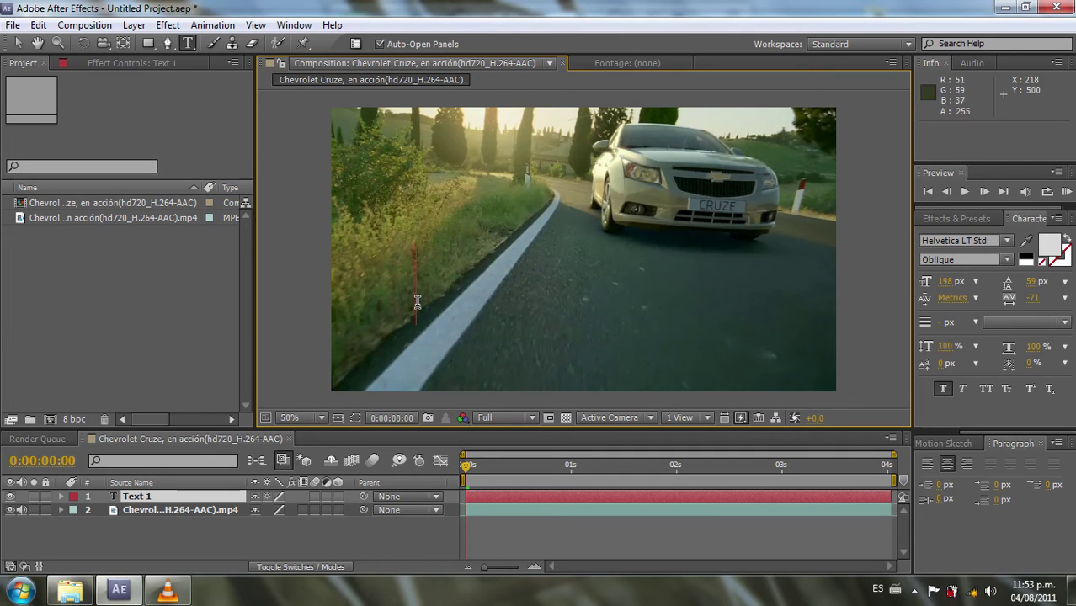
key(Caps_Lock)
text(EL )
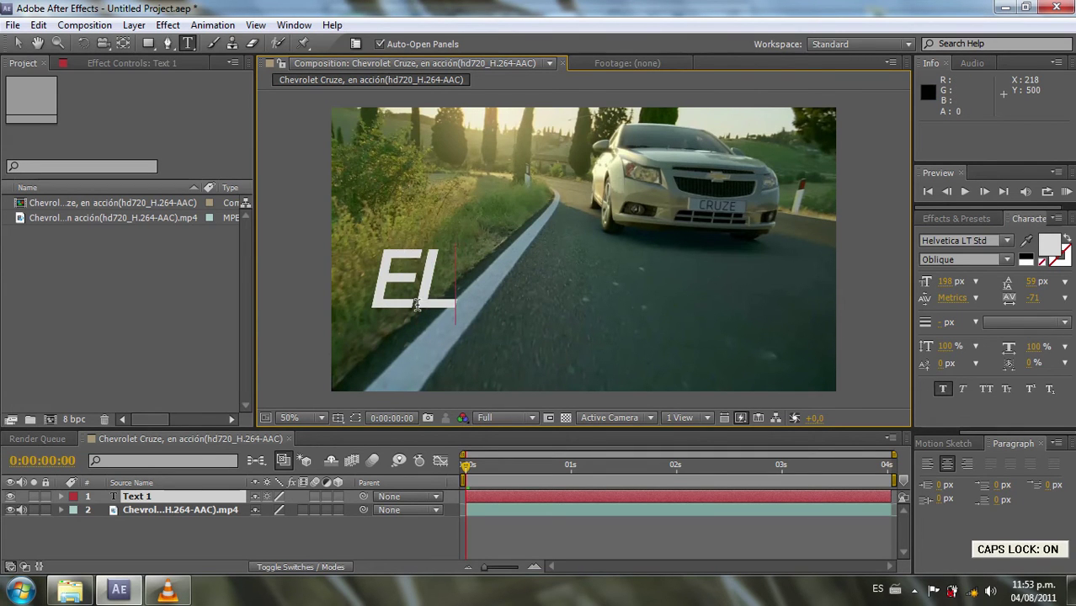
text(AUTO )
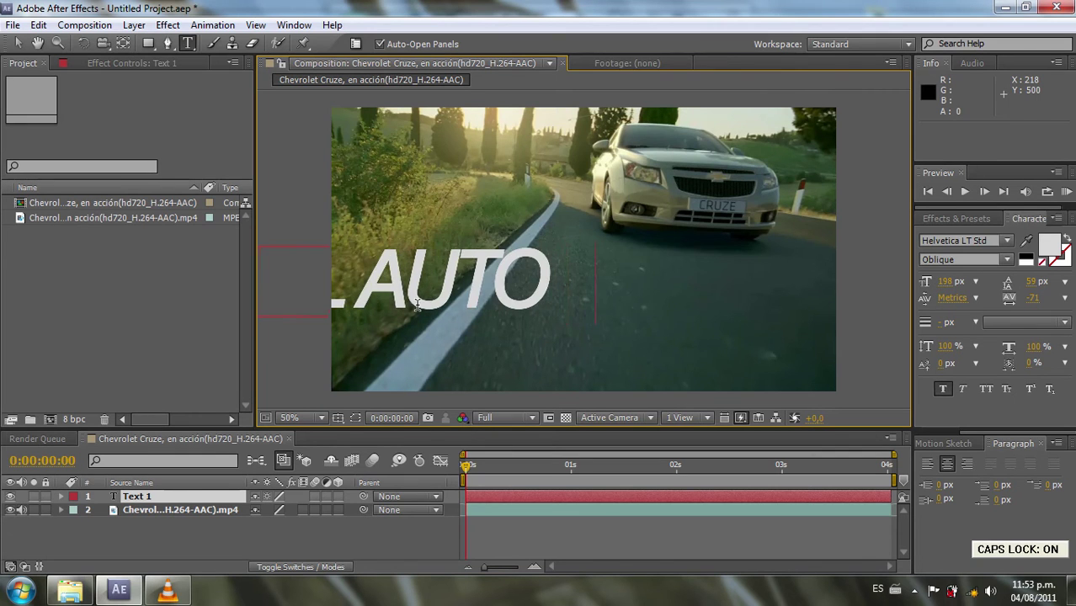
text(QUE VIN)
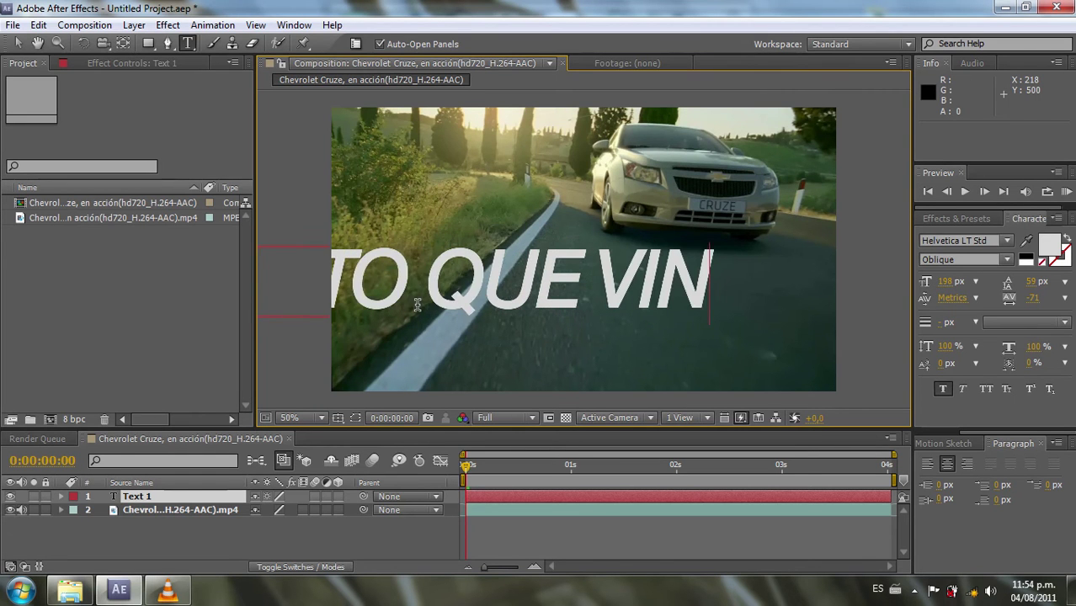
text(O)
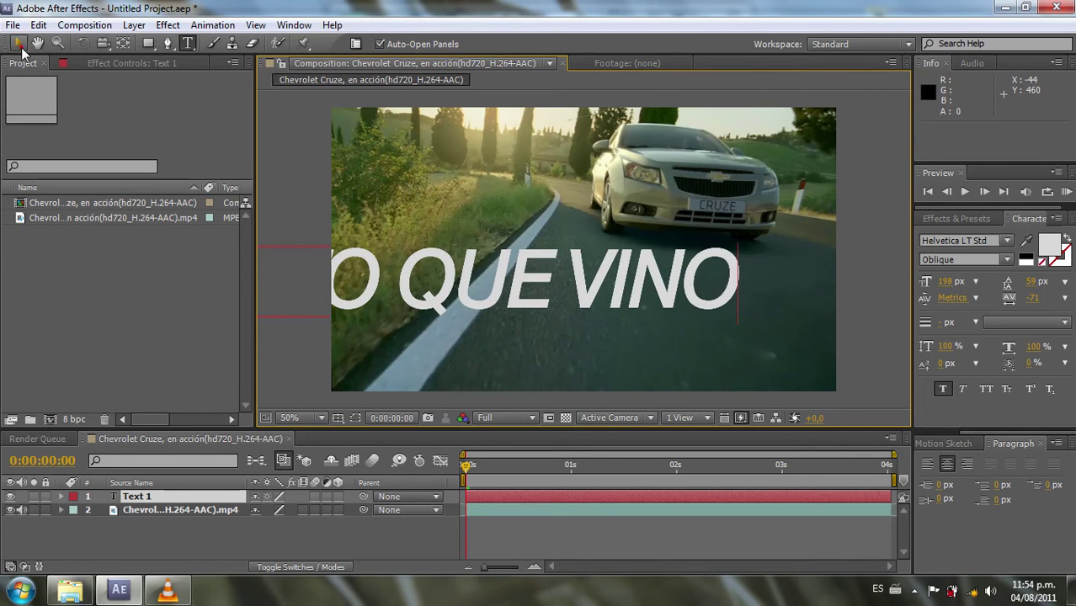
click(18, 43)
key(Caps_Lock)
Step: Reposition and shrink the text, and change its font style to Roman
mouse_move(498, 306)
mouse_down()
mouse_move(636, 314)
mouse_move(641, 293)
mouse_up()
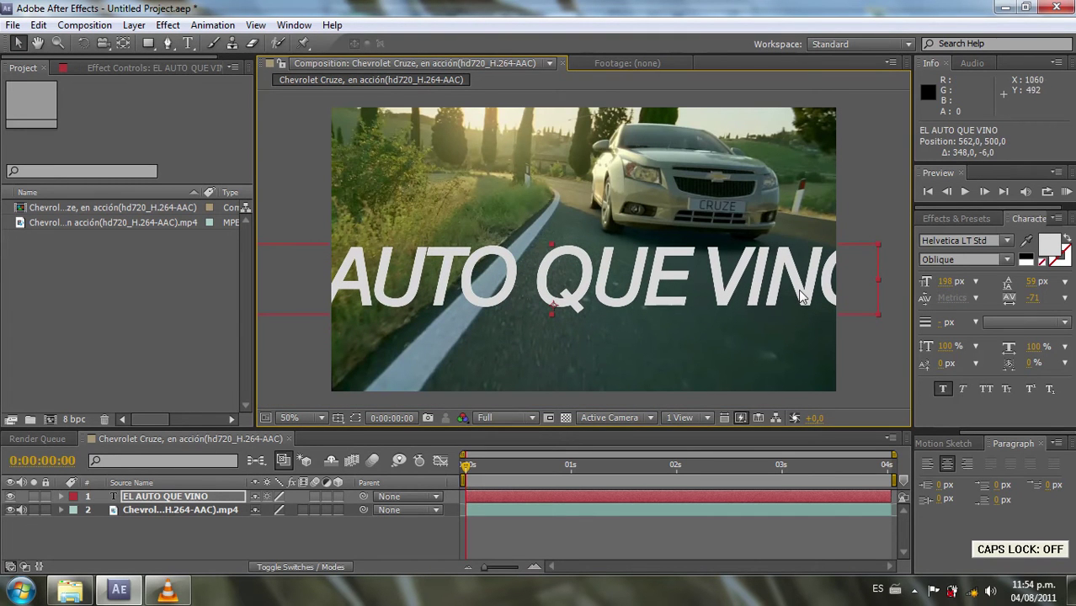
drag(952, 283, 901, 299)
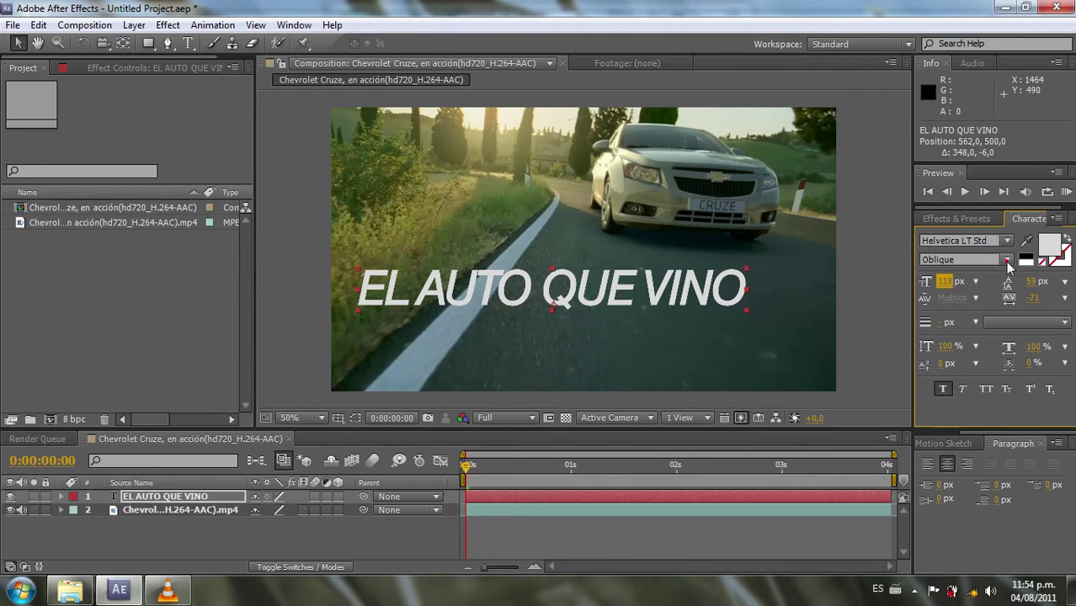
click(1007, 260)
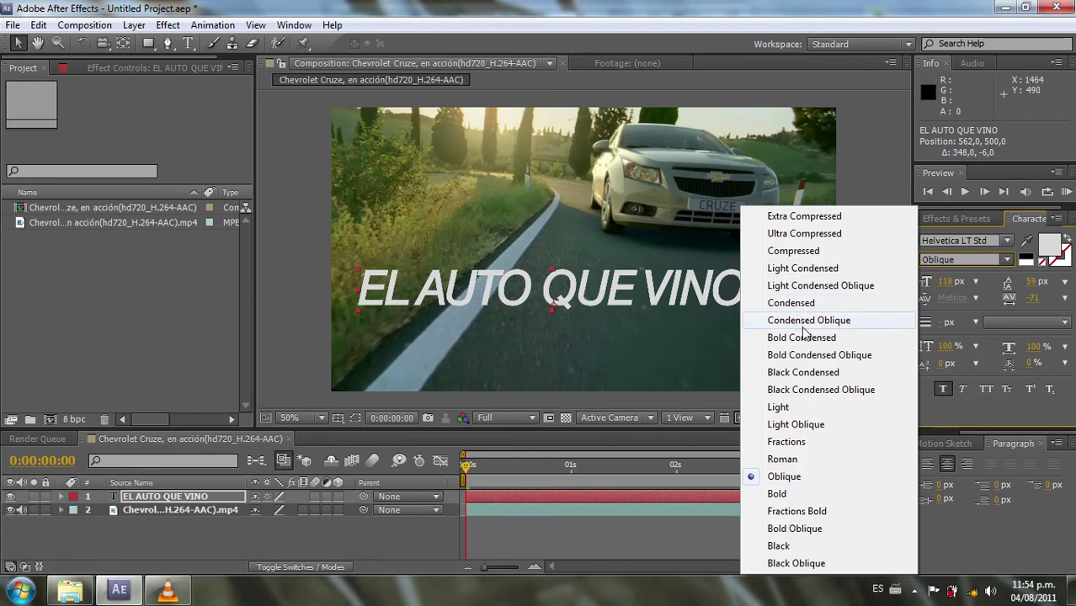
click(791, 302)
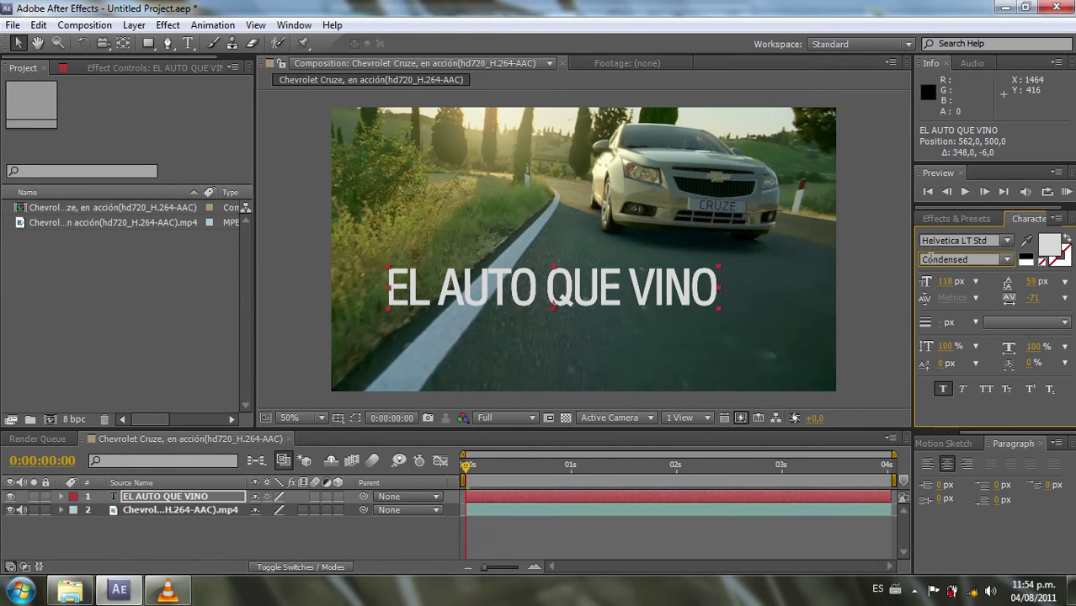
click(1007, 260)
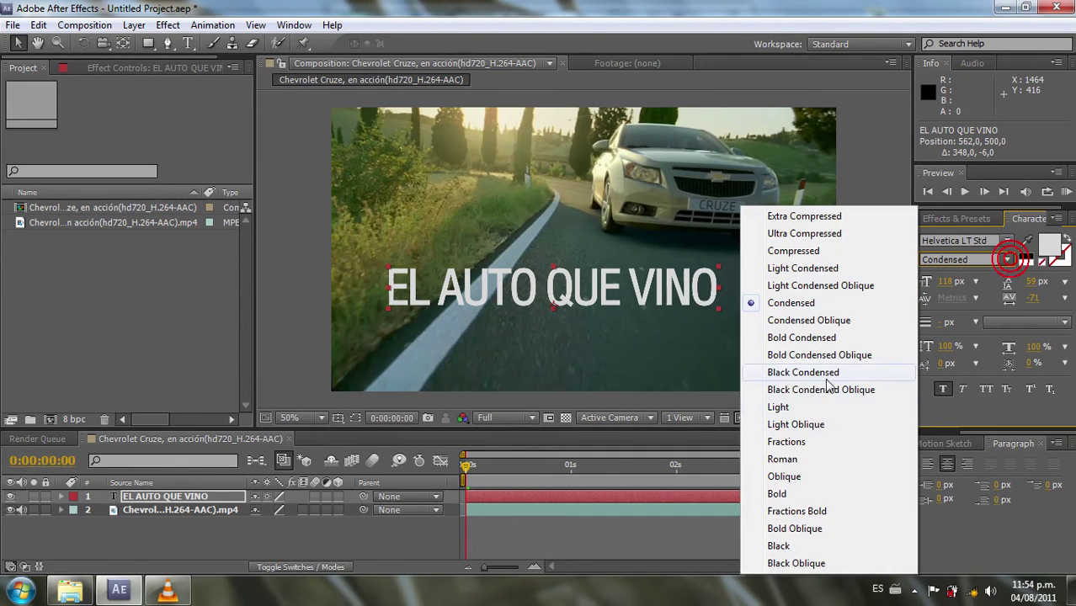
click(785, 457)
Step: Move the text into the lower middle and reduce its size to 91 px
drag(666, 316, 697, 346)
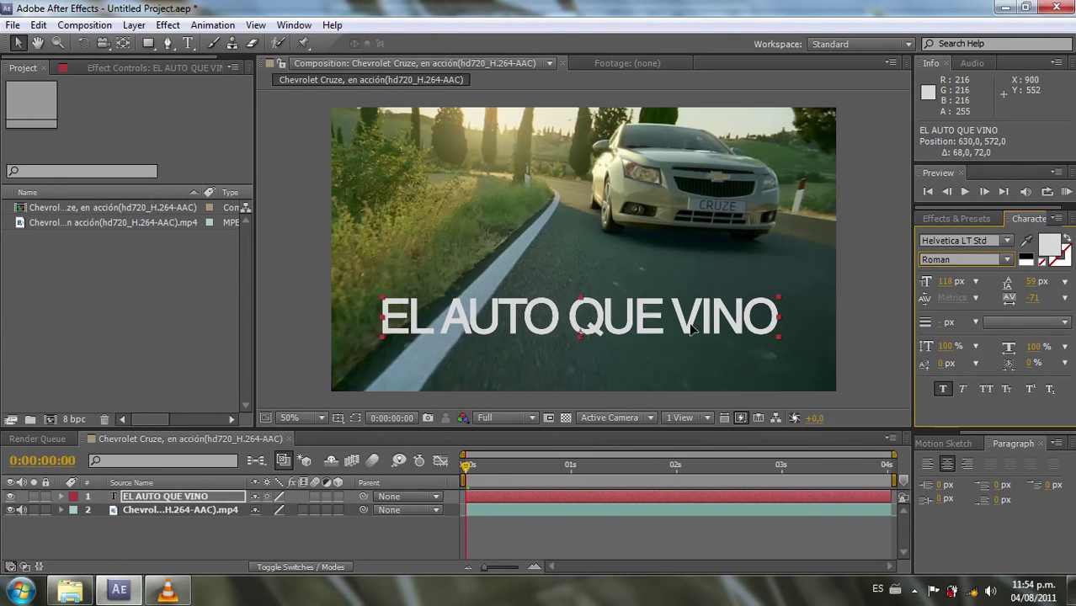
click(944, 285)
drag(944, 285, 926, 291)
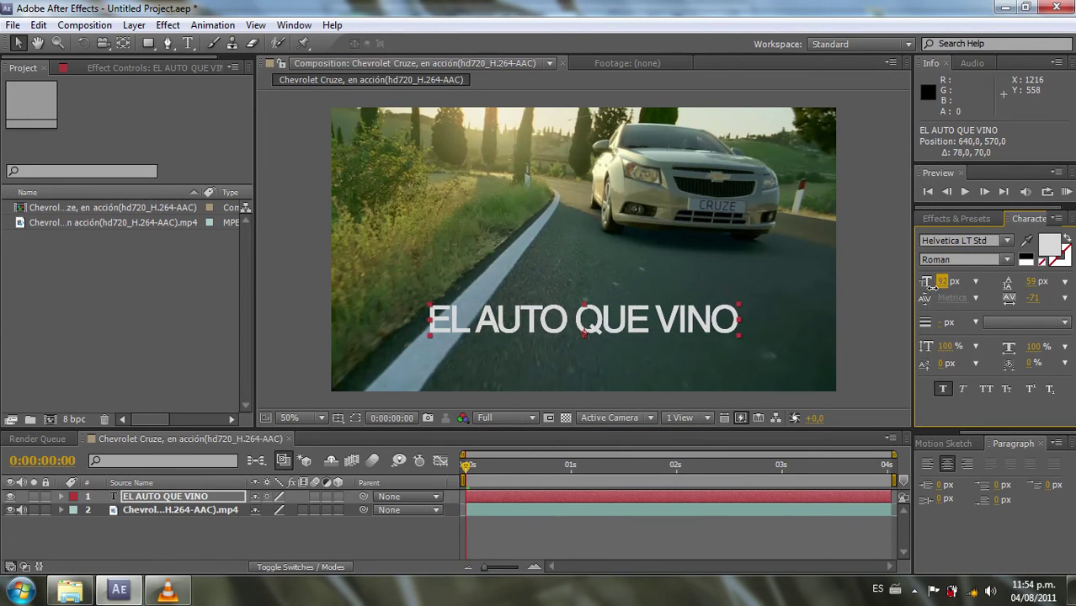
drag(711, 327, 705, 322)
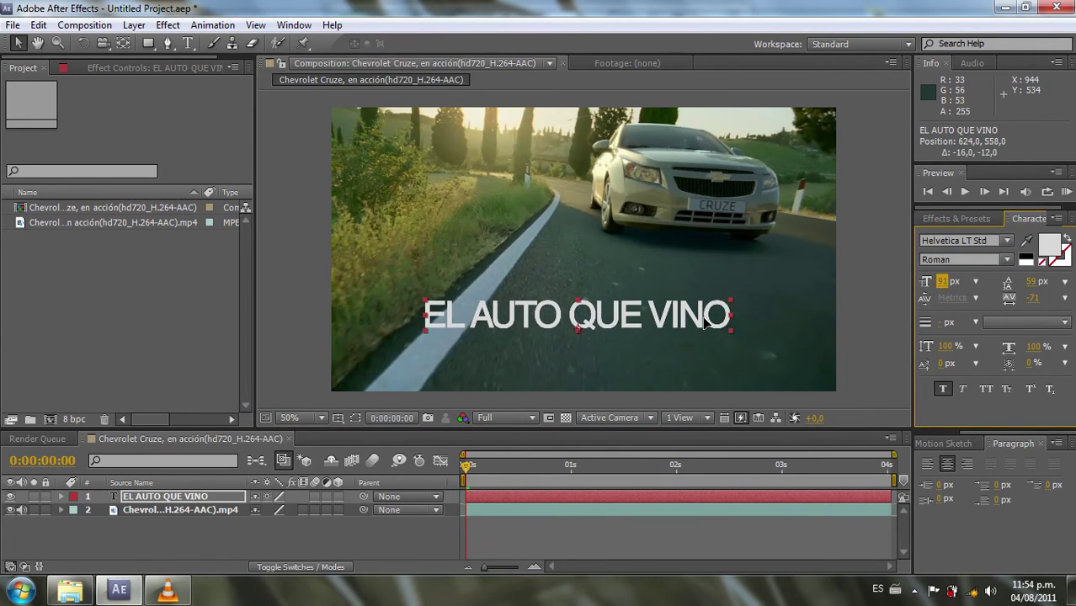
click(187, 43)
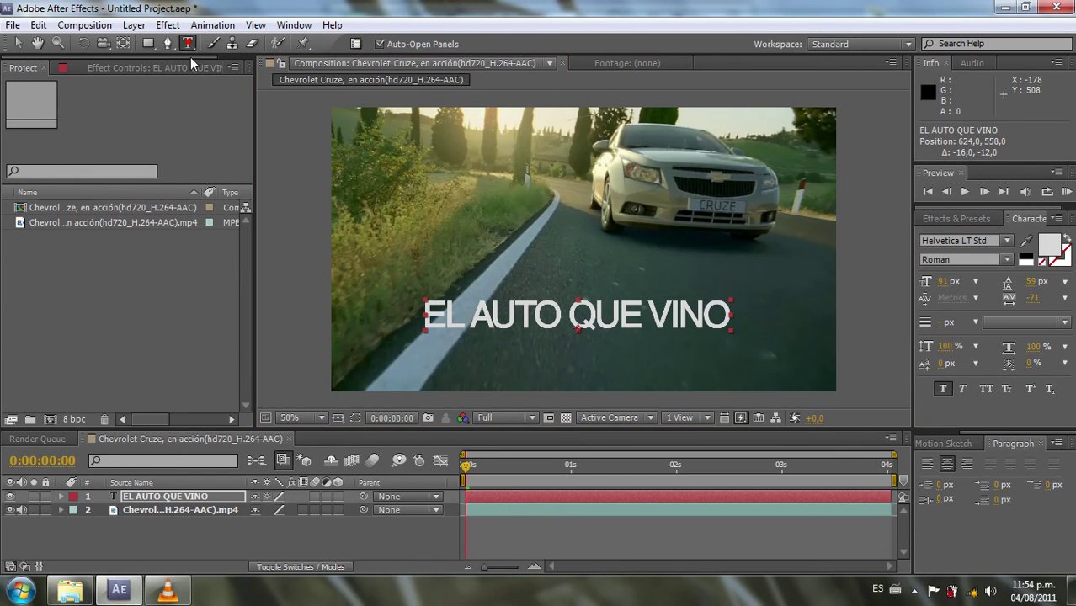
Step: Add a second text layer reading 'A CAMBIAR AL AUTO' in capitals
click(429, 355)
text(a ca)
key(BackSpace)
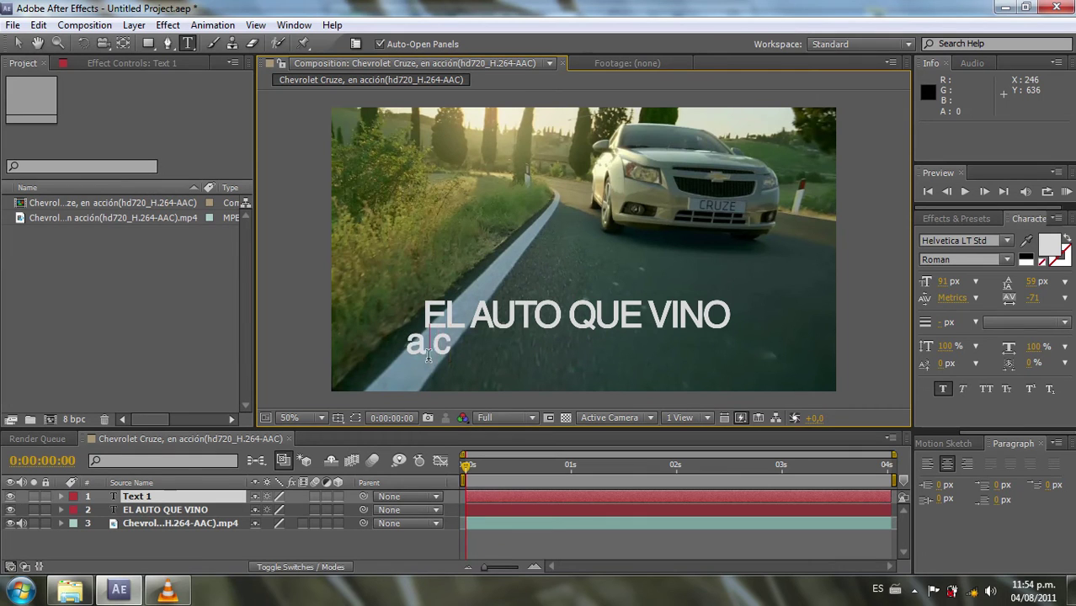
key(Caps_Lock)
text(A CA)
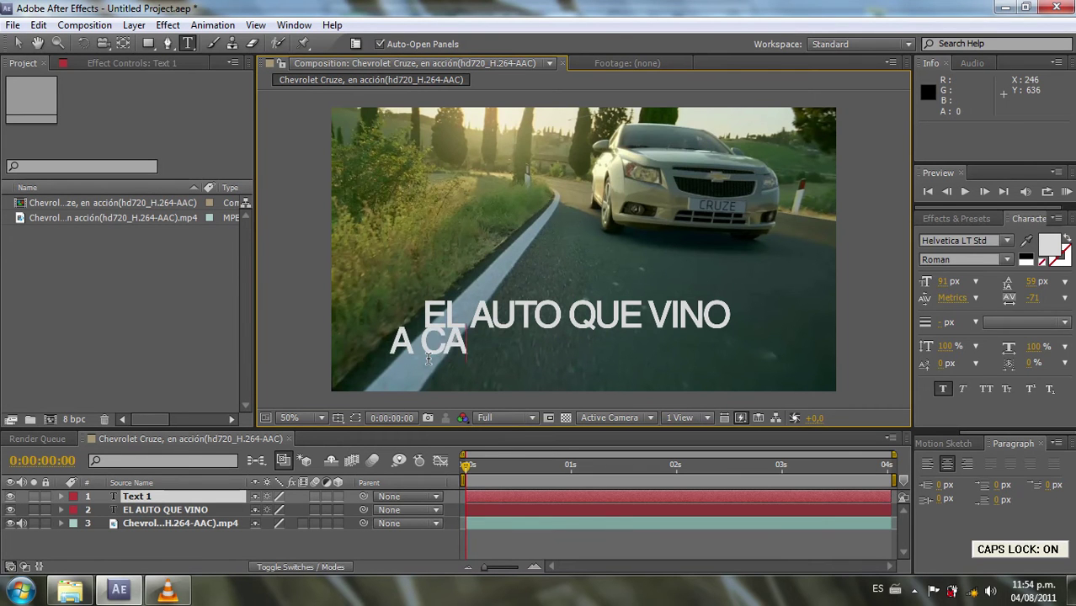
text(MBIAR AL AUTO)
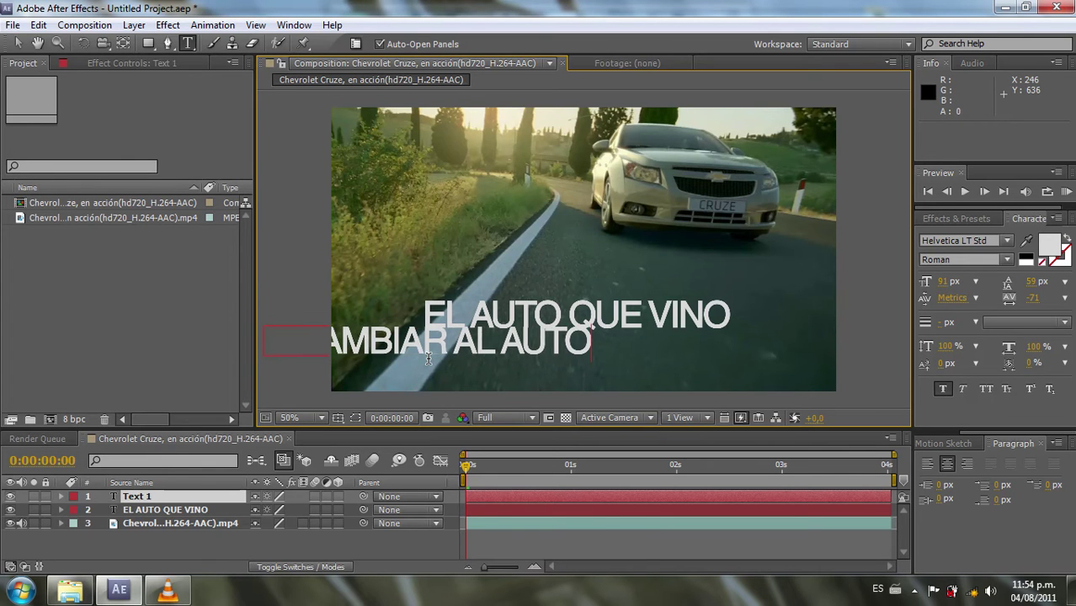
click(20, 43)
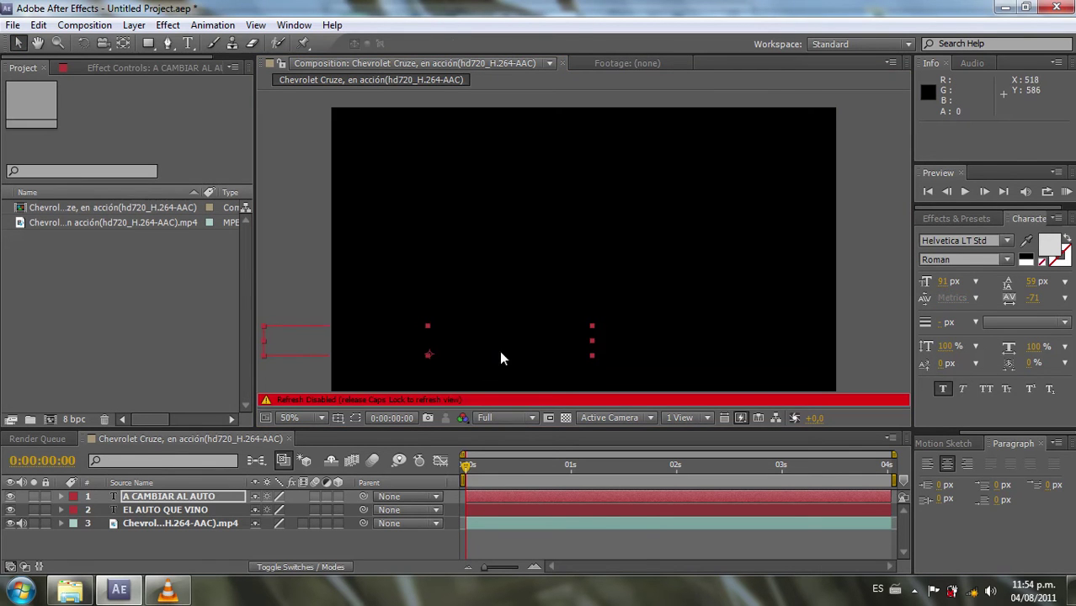
key(Caps_Lock)
Step: Centre 'A CAMBIAR AL AUTO' under the first line and select the EL AUTO QUE VINO layer
drag(492, 342, 645, 350)
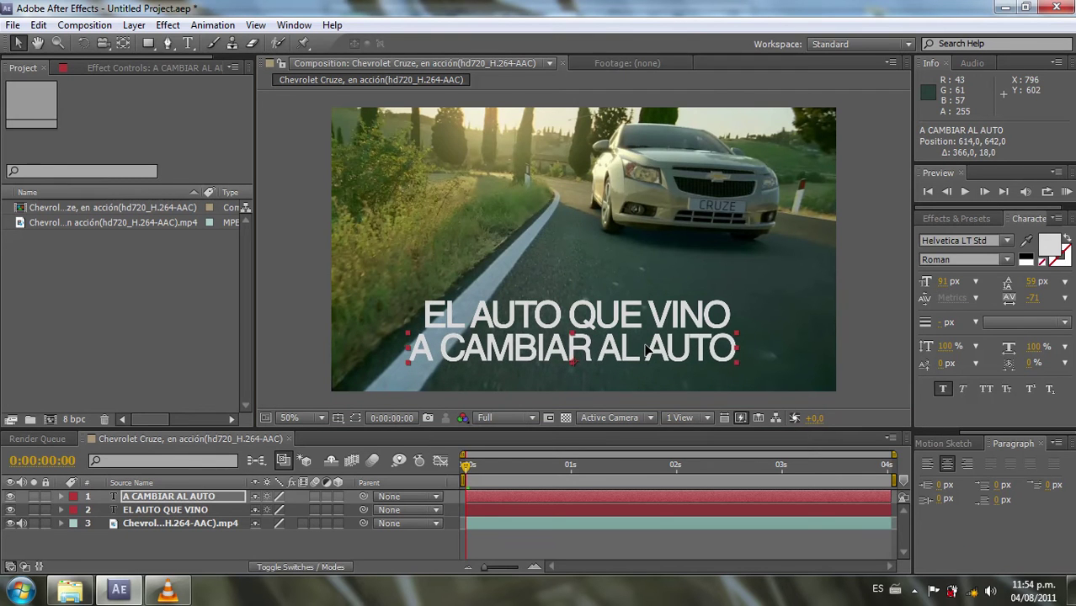
click(298, 548)
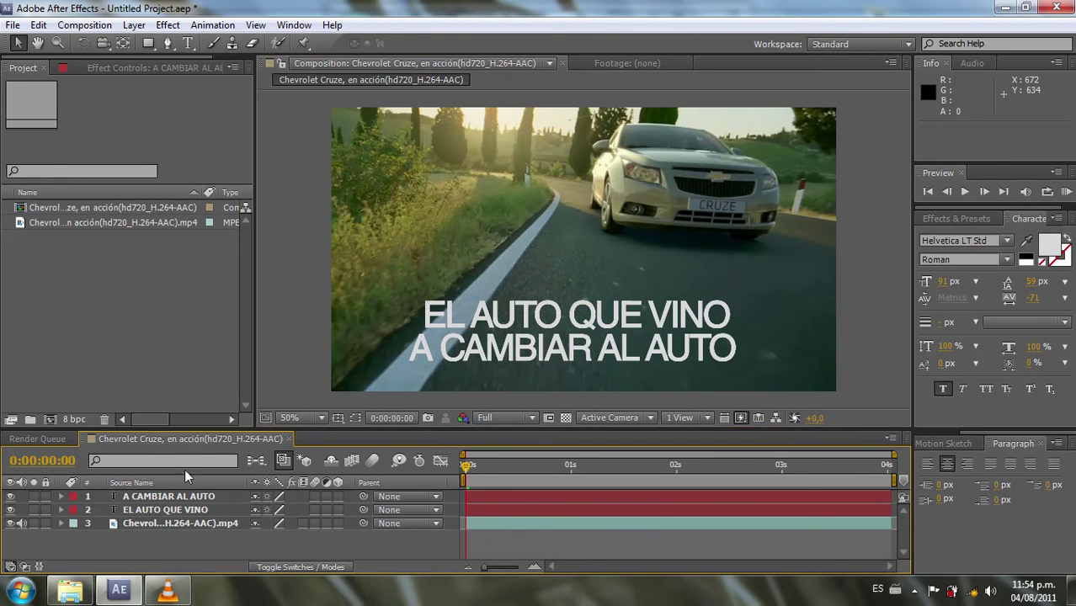
click(144, 513)
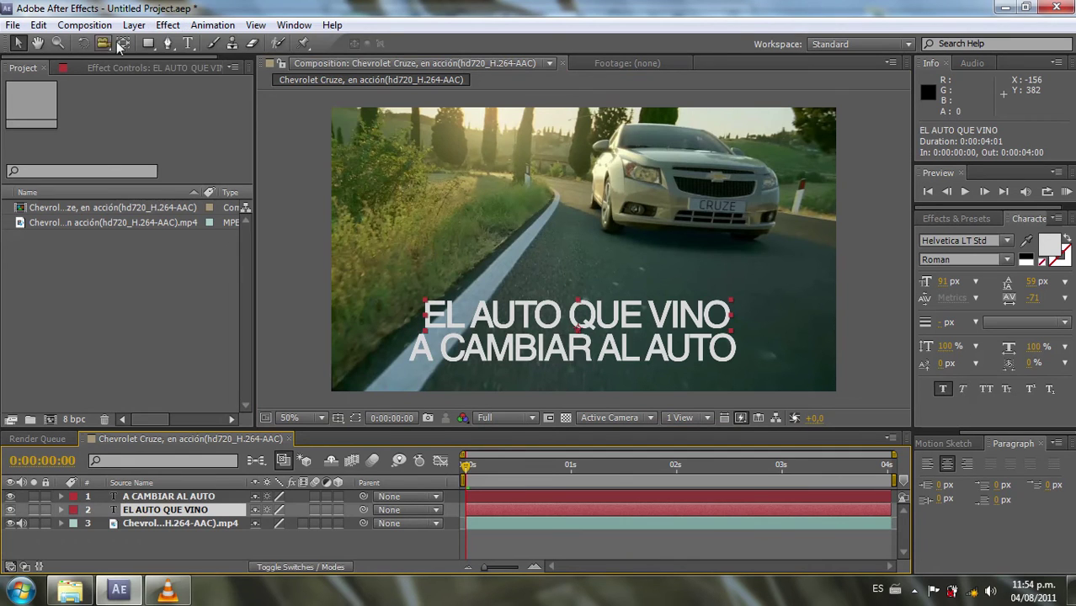
Step: Pre-compose the EL AUTO QUE VINO layer into a precomp named 'texto 1'
click(134, 25)
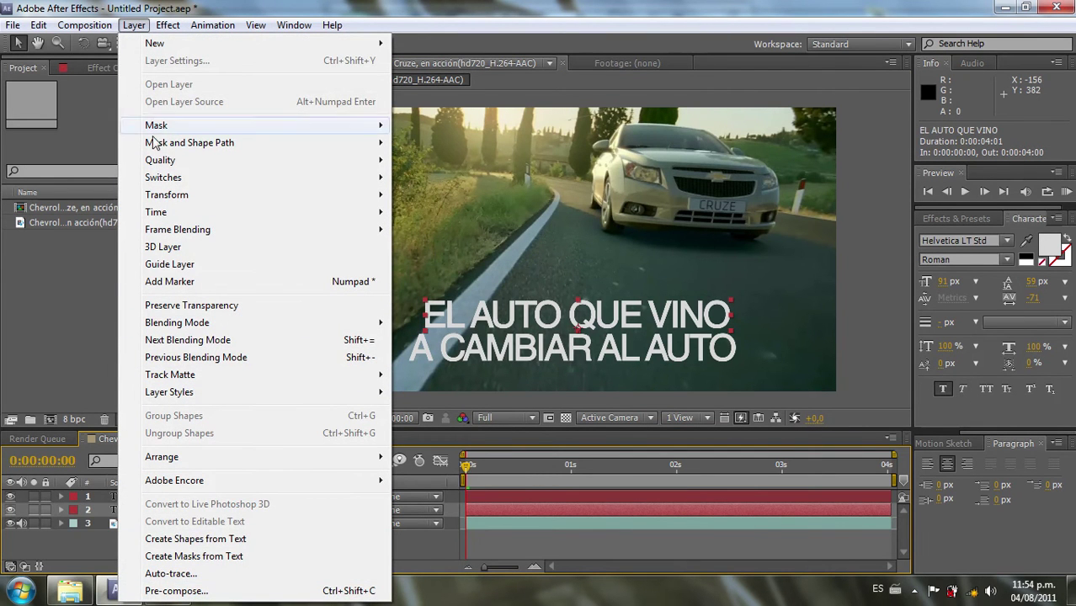
click(173, 590)
mouse_move(179, 594)
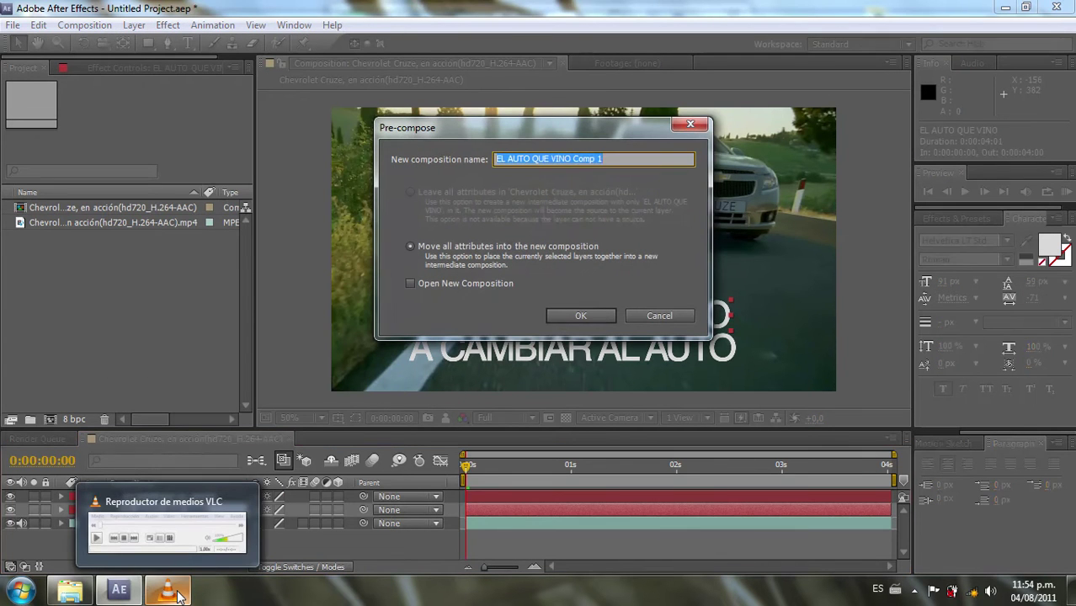
text(texto)
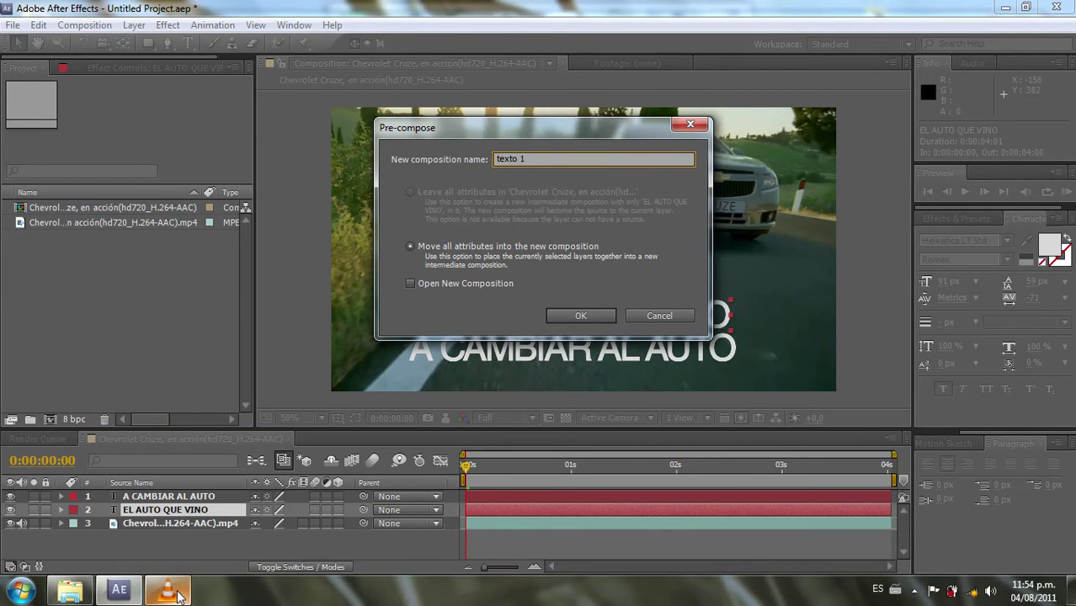
key(Return)
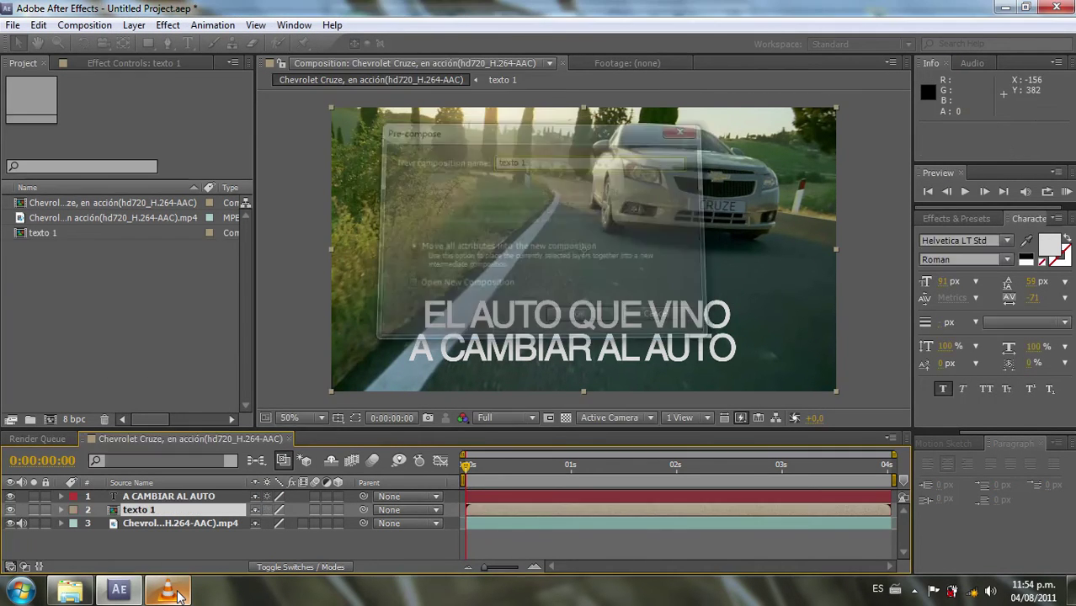
Step: Pre-compose the A CAMBIAR AL AUTO layer into a precomp named 'texto 2'
click(223, 495)
click(135, 25)
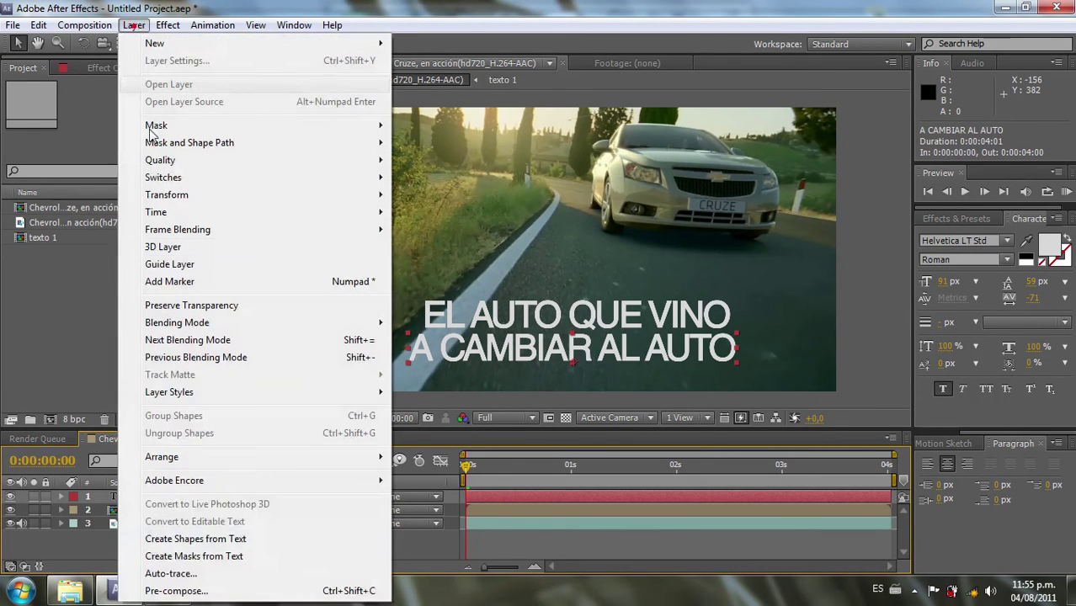
click(183, 589)
text(texto 2)
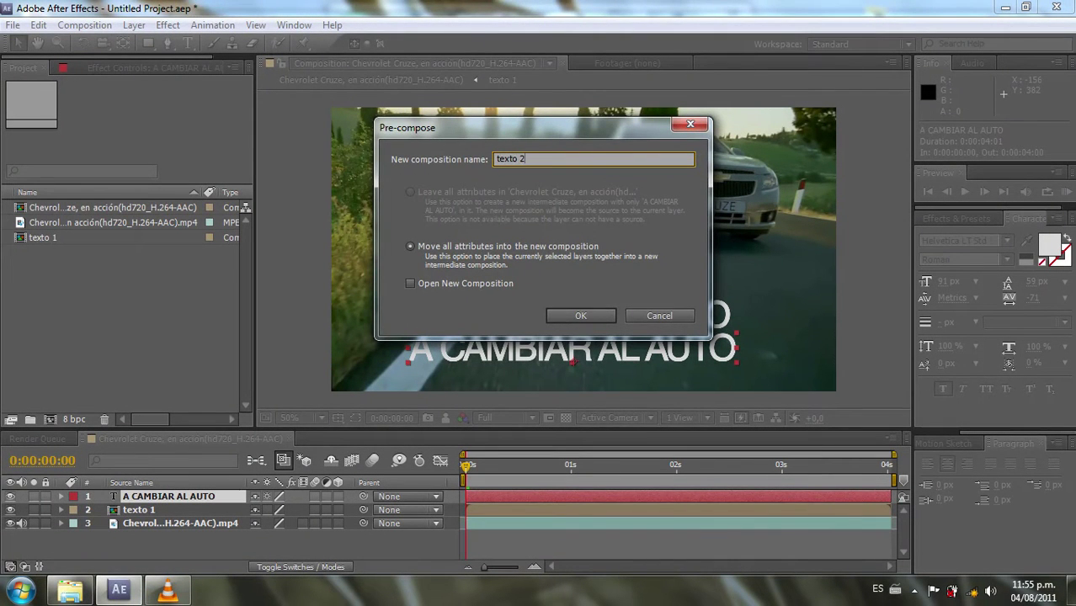
key(Return)
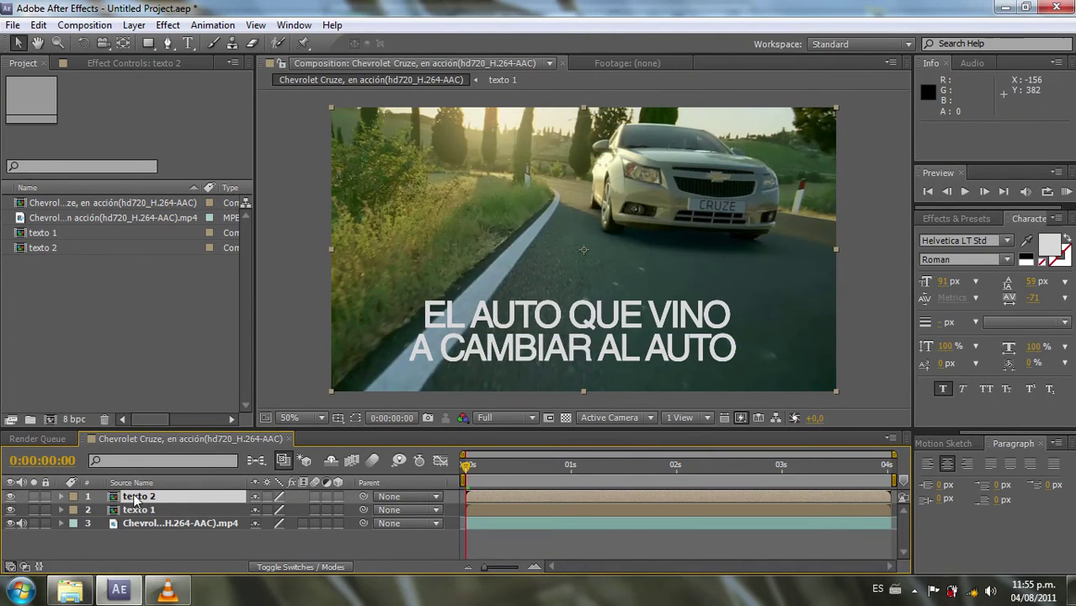
Step: Move texto 2 below texto 1 and trim its in-point to 0:00:02:00
drag(135, 501, 160, 524)
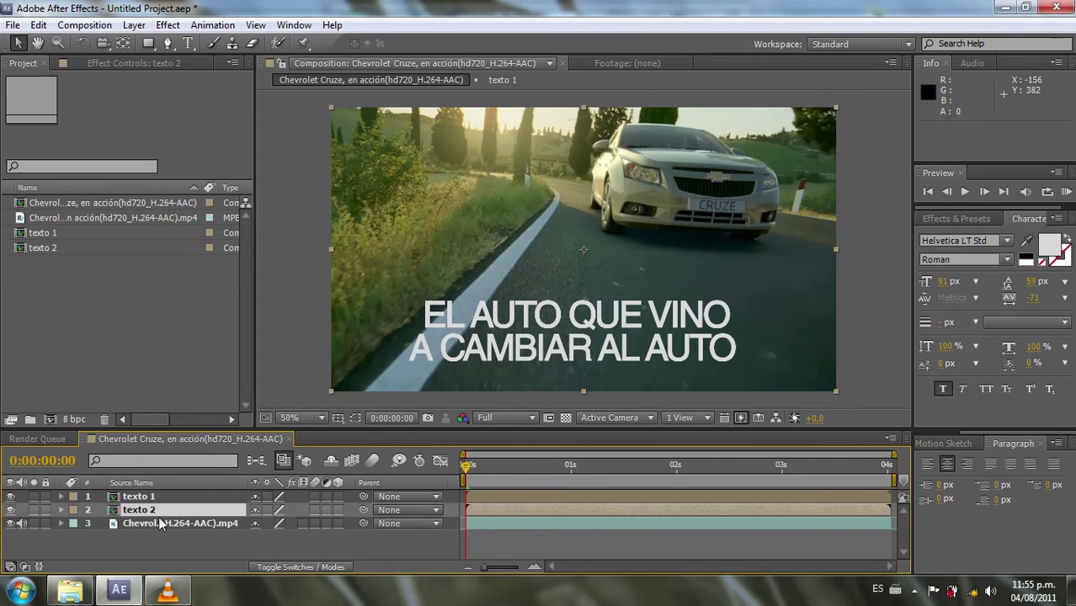
drag(473, 469, 679, 489)
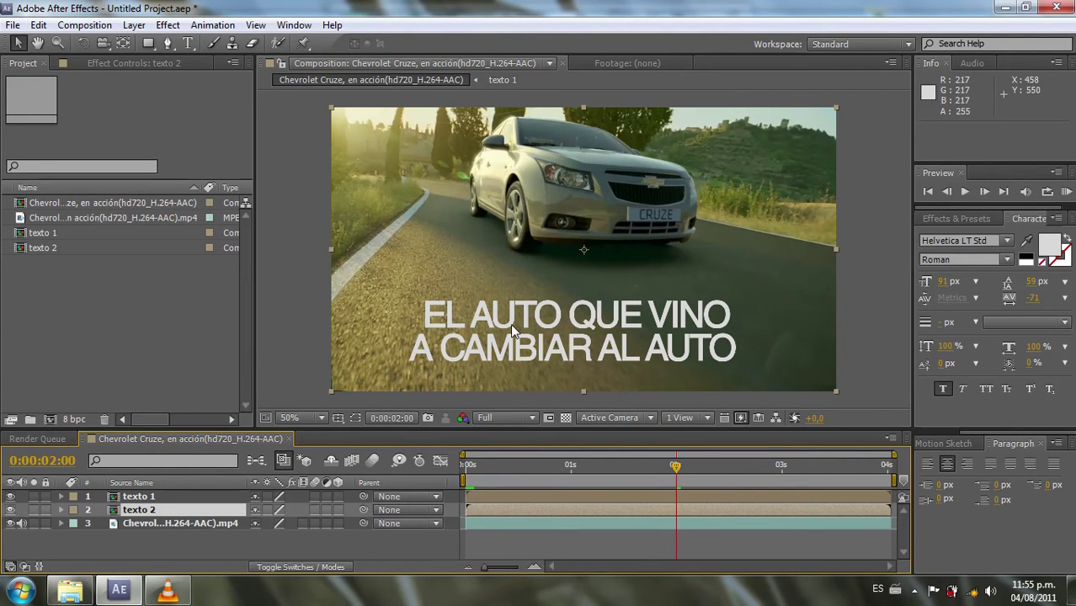
click(476, 512)
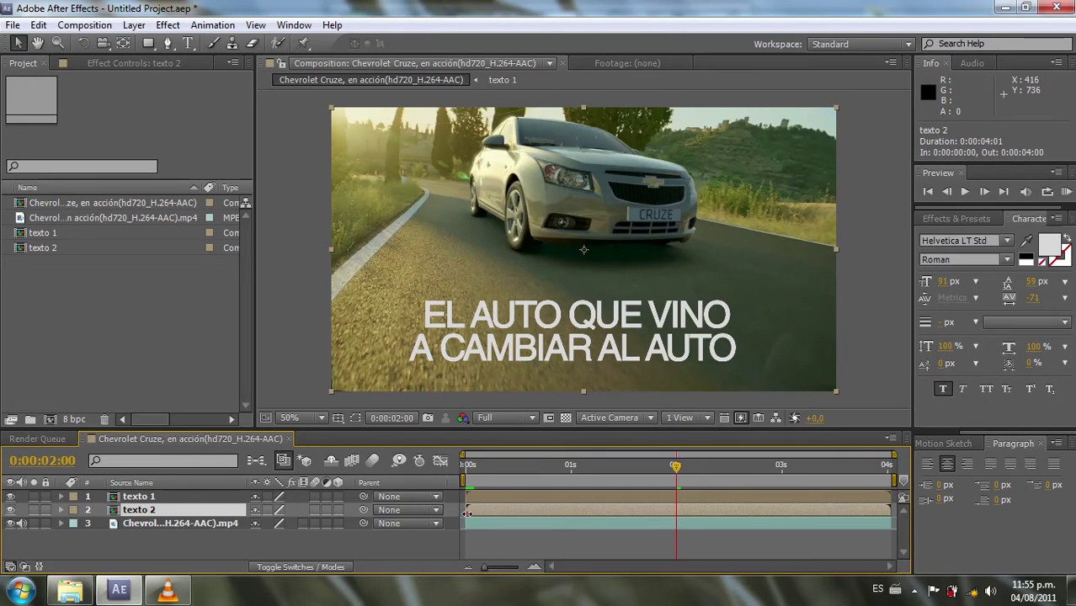
drag(468, 513, 628, 525)
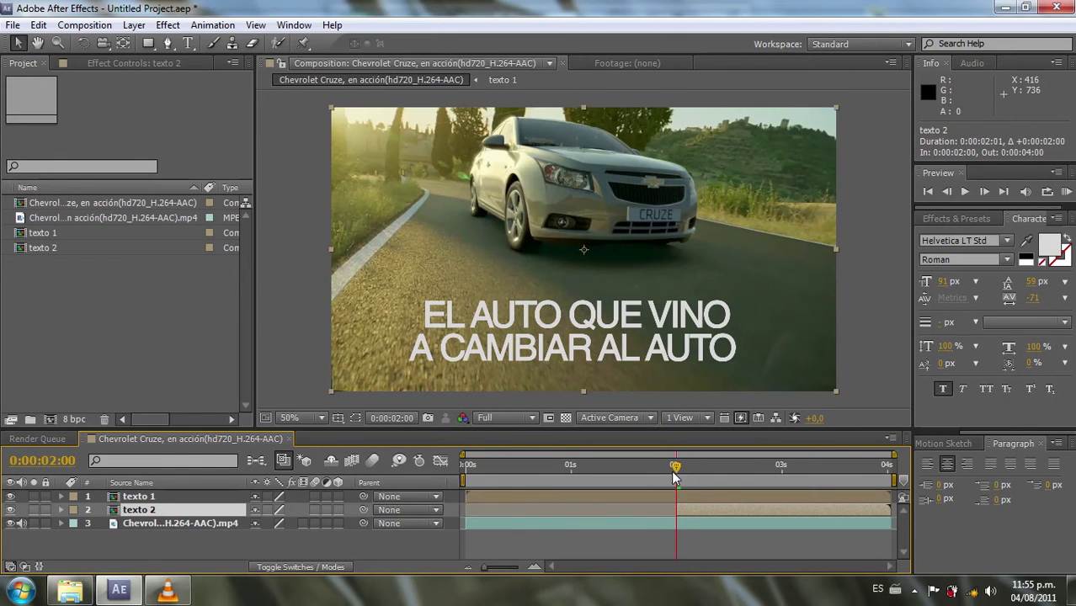
Step: Scrub back to confirm the second line appears only from two seconds
drag(674, 477, 647, 475)
drag(551, 472, 656, 486)
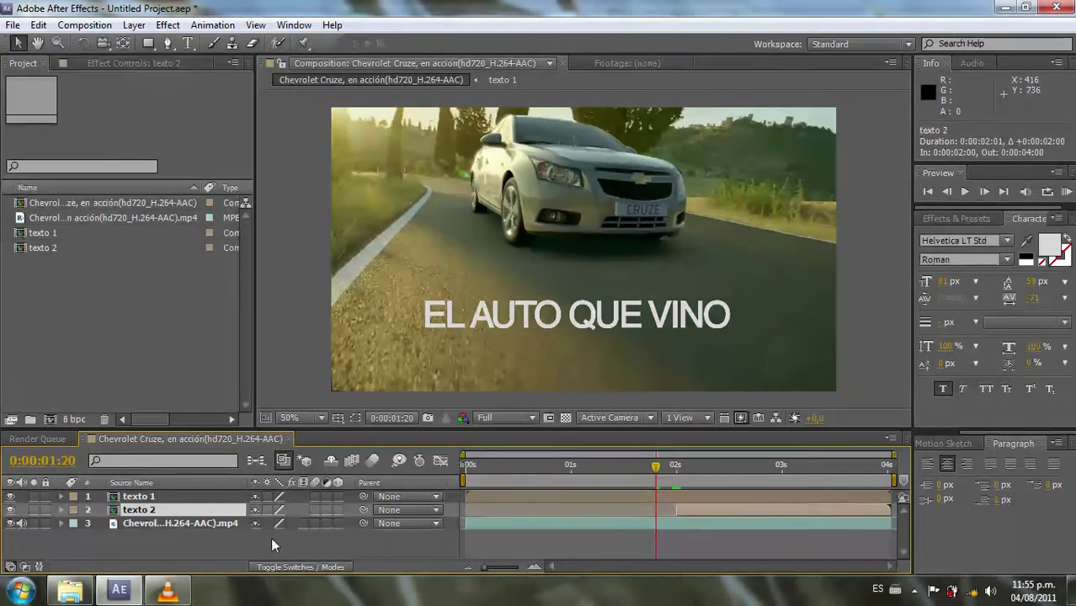
click(269, 538)
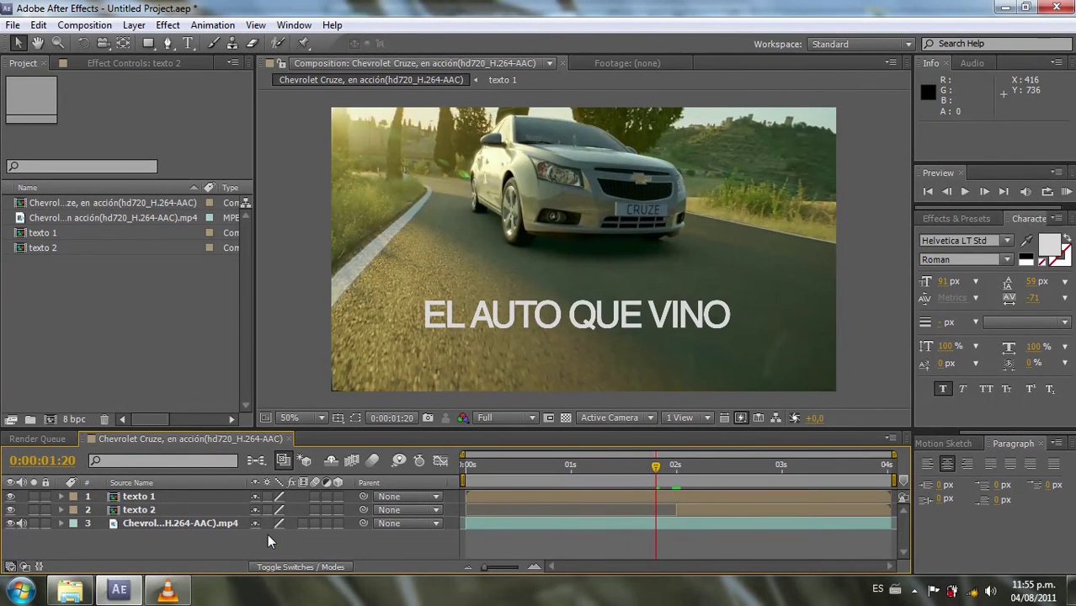
click(955, 218)
click(947, 234)
Step: Apply Drop Shadow (50% opacity, distance 5) to both texto 1 and texto 2
text(drop)
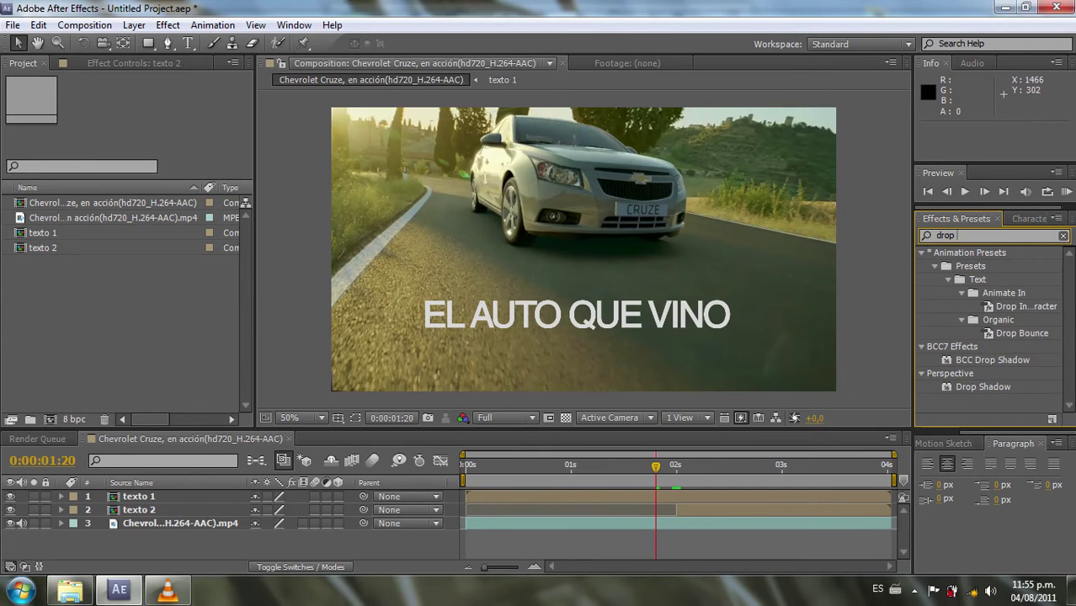
text( shadw)
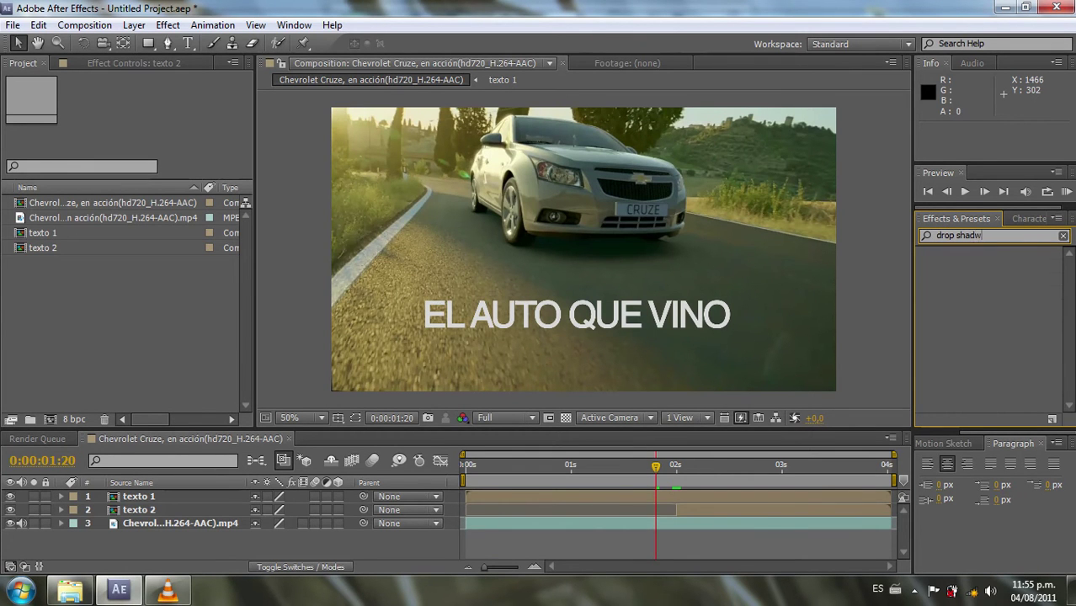
key(BackSpace)
mouse_move(975, 293)
mouse_down()
mouse_move(191, 518)
mouse_move(180, 497)
mouse_up()
drag(983, 293, 158, 511)
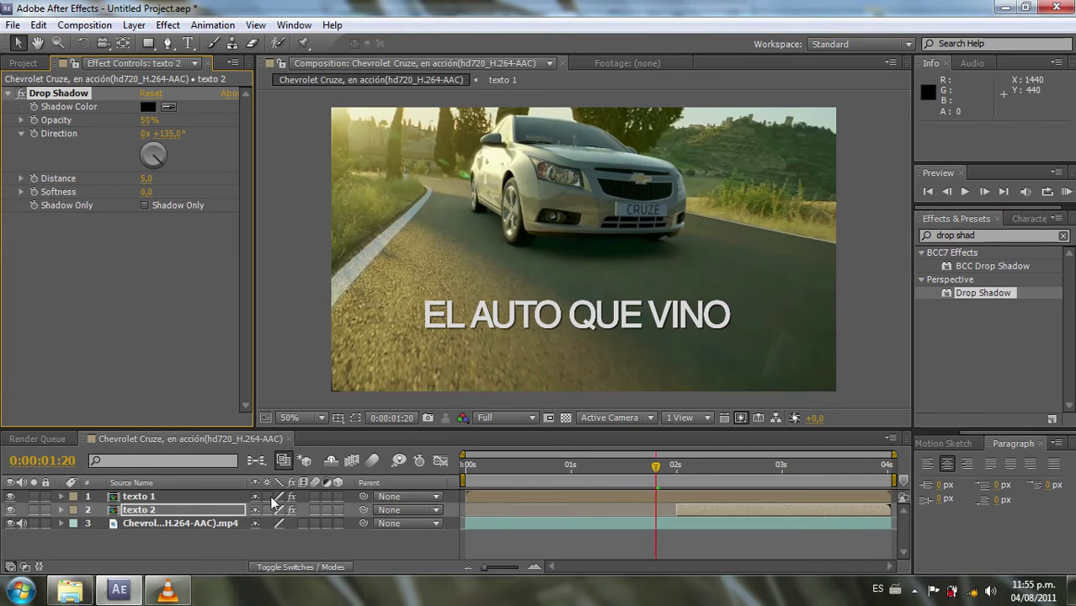
Step: Move the current time to 0:00:00:09
drag(653, 475, 562, 472)
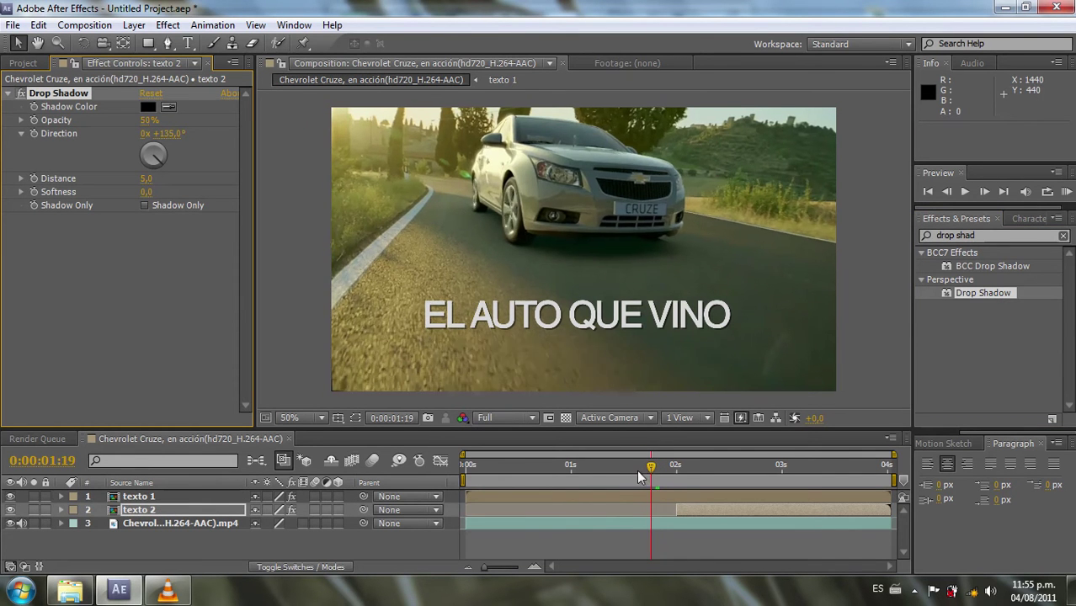
click(504, 469)
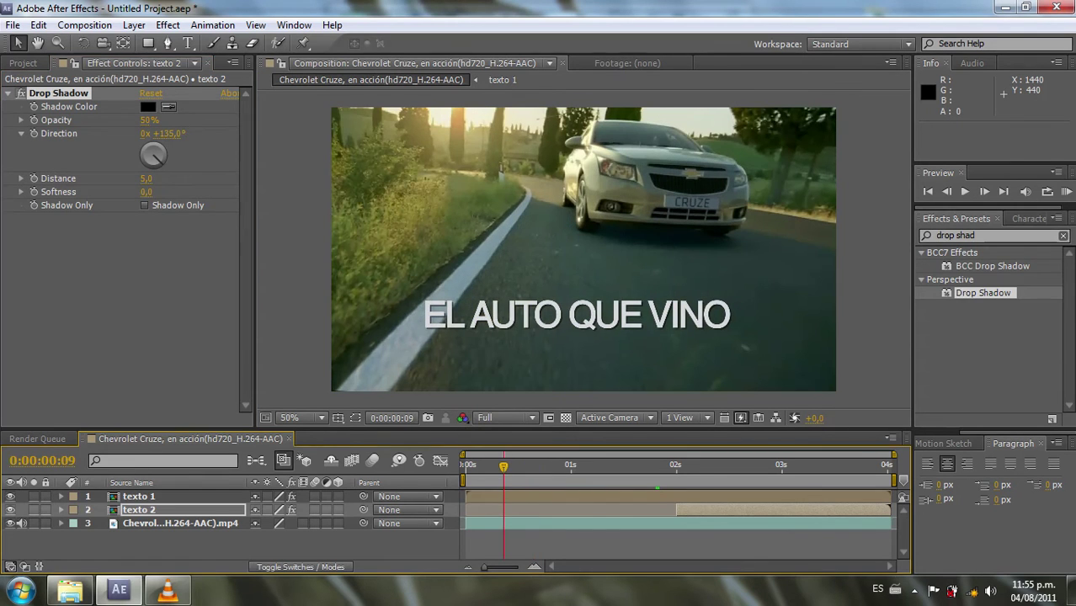
click(1014, 239)
Step: Apply the CC Smear effect to the texto 1 layer
text(smear)
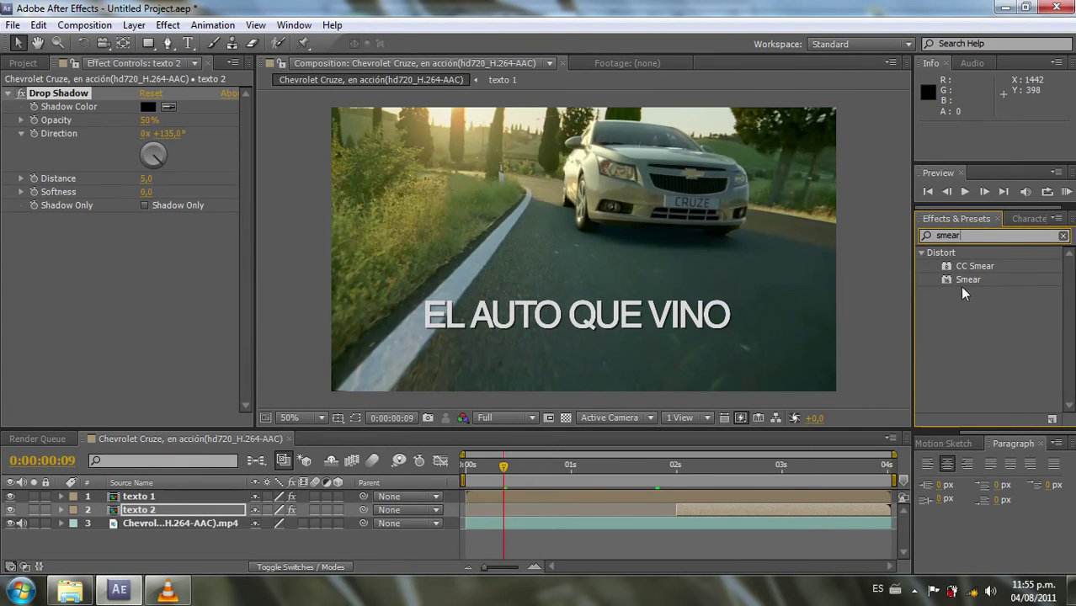
click(962, 280)
click(979, 268)
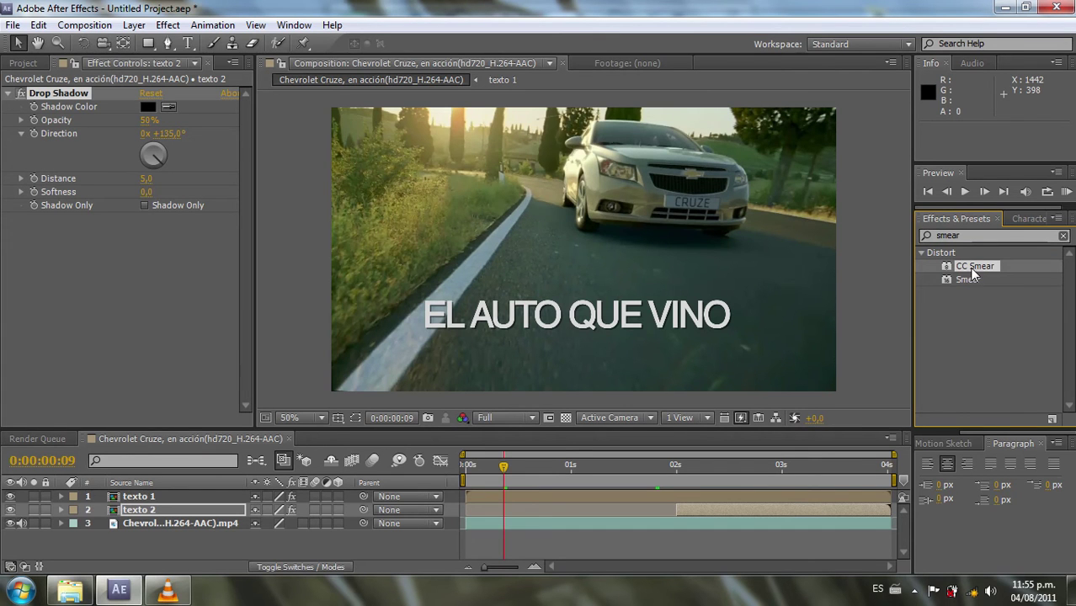
mouse_move(977, 267)
mouse_down()
mouse_move(187, 516)
mouse_move(172, 508)
mouse_up()
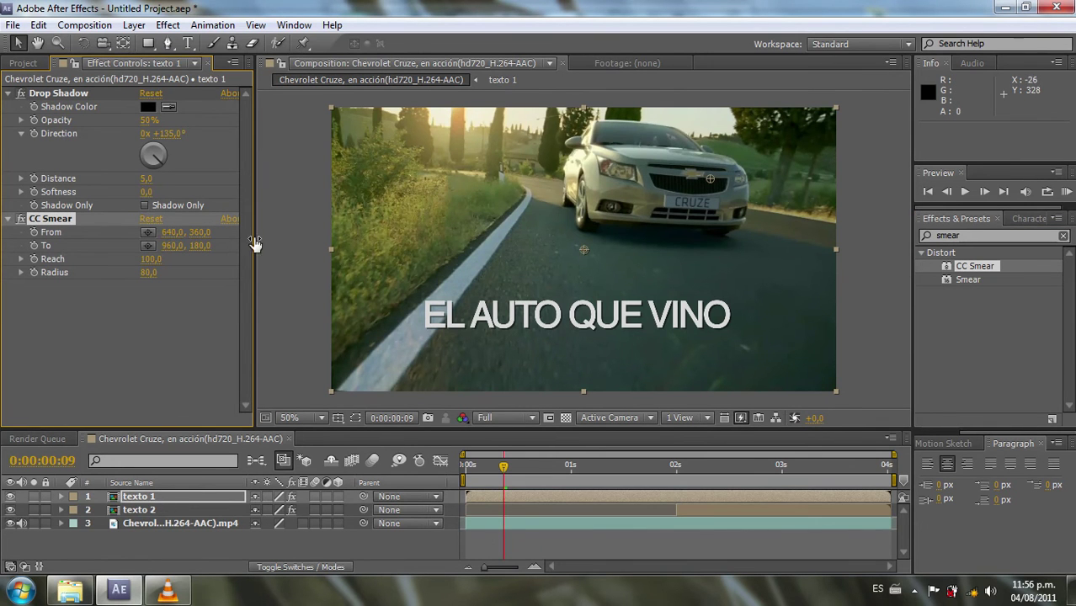
Step: Set CC Smear From -152,484, To 1198,-36, Reach 100, Radius 109, then preview
mouse_move(587, 250)
mouse_down()
mouse_move(474, 355)
mouse_move(418, 360)
mouse_up()
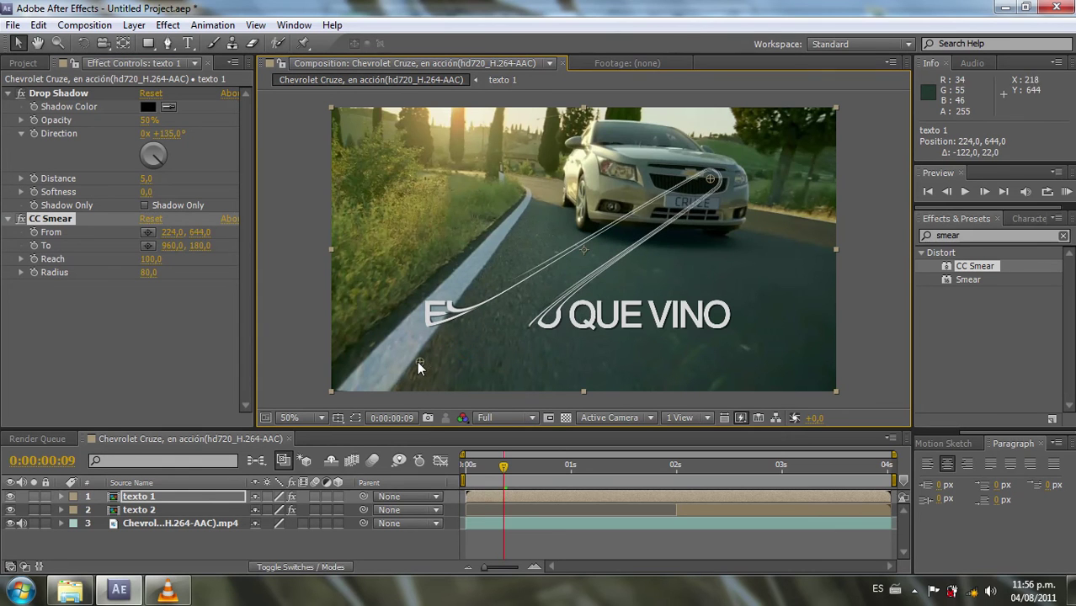
mouse_move(747, 162)
mouse_down()
mouse_move(465, 310)
mouse_move(499, 309)
mouse_up()
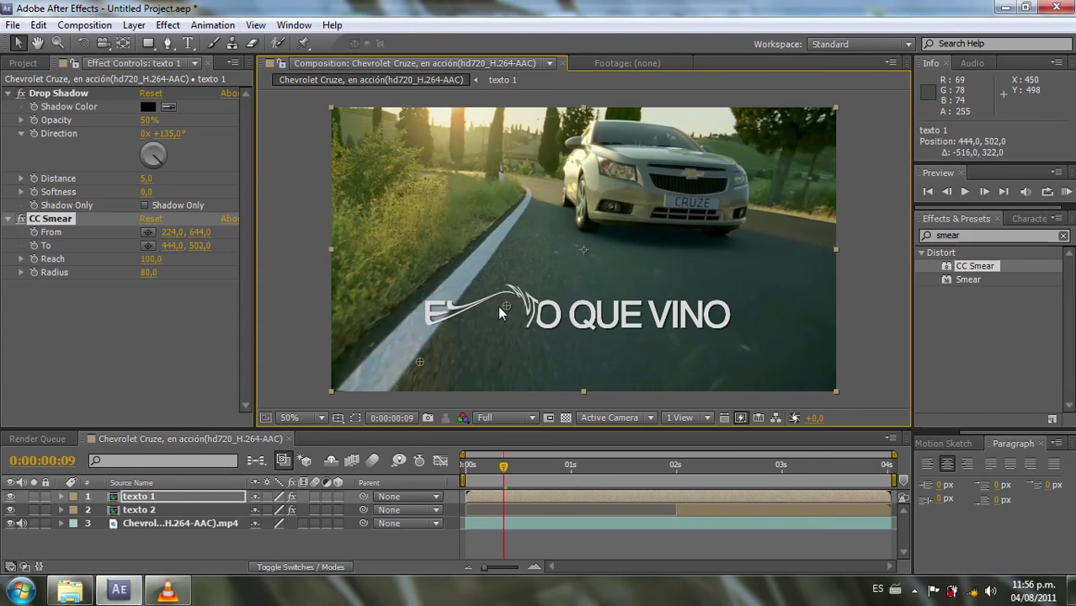
mouse_move(433, 317)
mouse_down()
mouse_move(668, 316)
mouse_move(806, 95)
mouse_up()
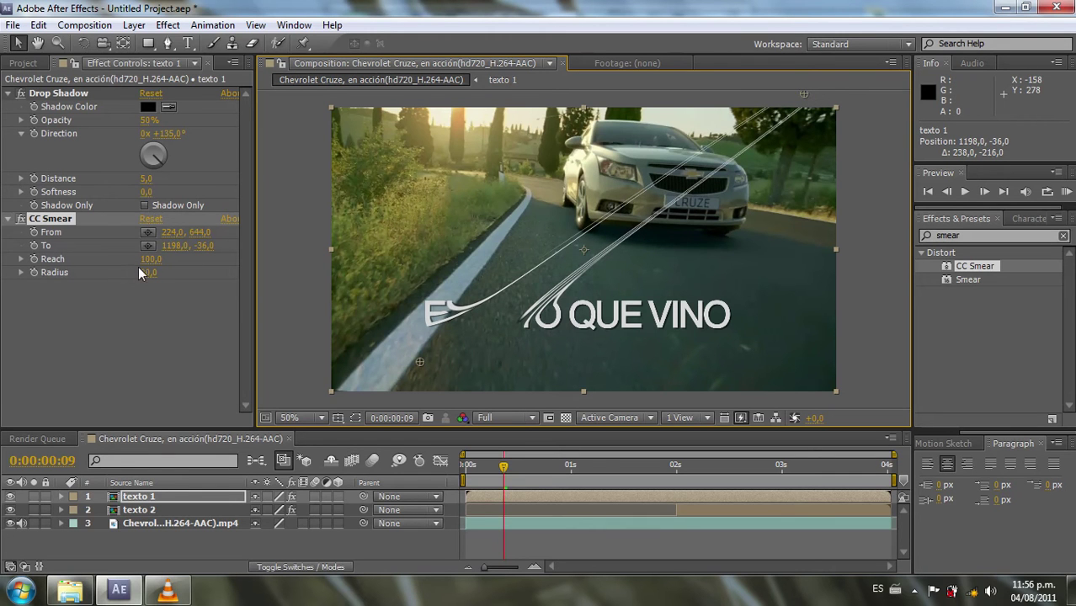
drag(148, 272, 174, 277)
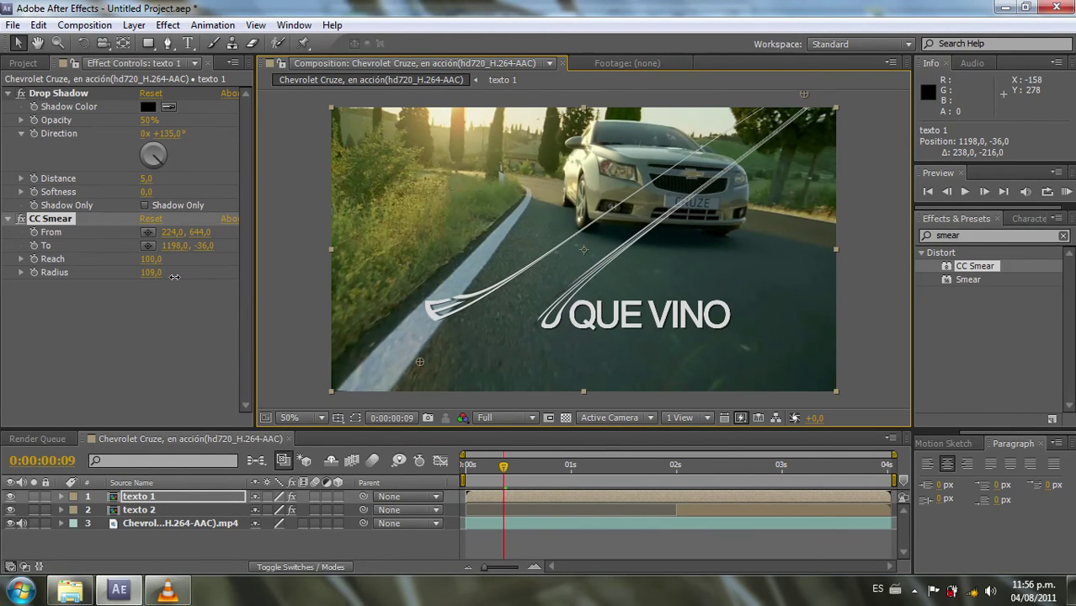
click(191, 287)
mouse_move(422, 368)
mouse_down()
mouse_move(316, 378)
mouse_move(269, 306)
mouse_up()
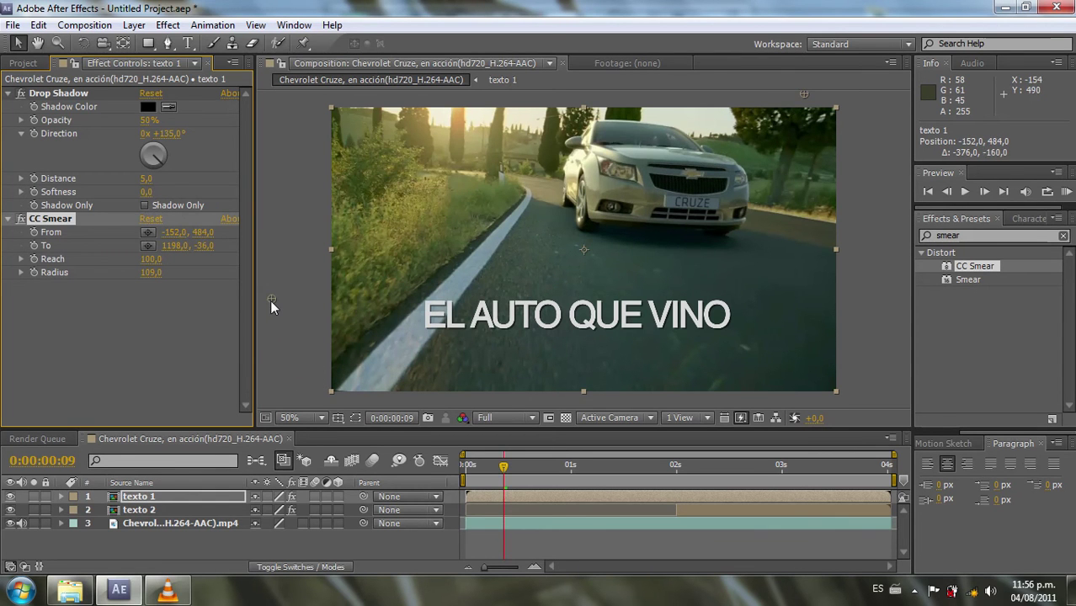
key(KP_0)
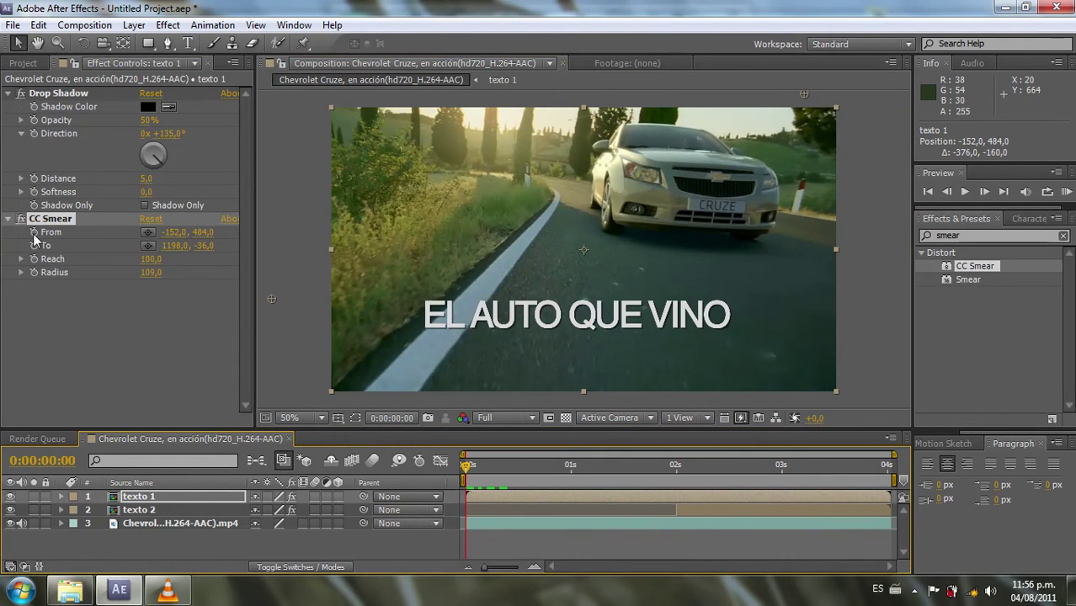
Step: Enable From and To keyframes and move the From point over early frames to reveal 'EL'
click(33, 232)
click(33, 246)
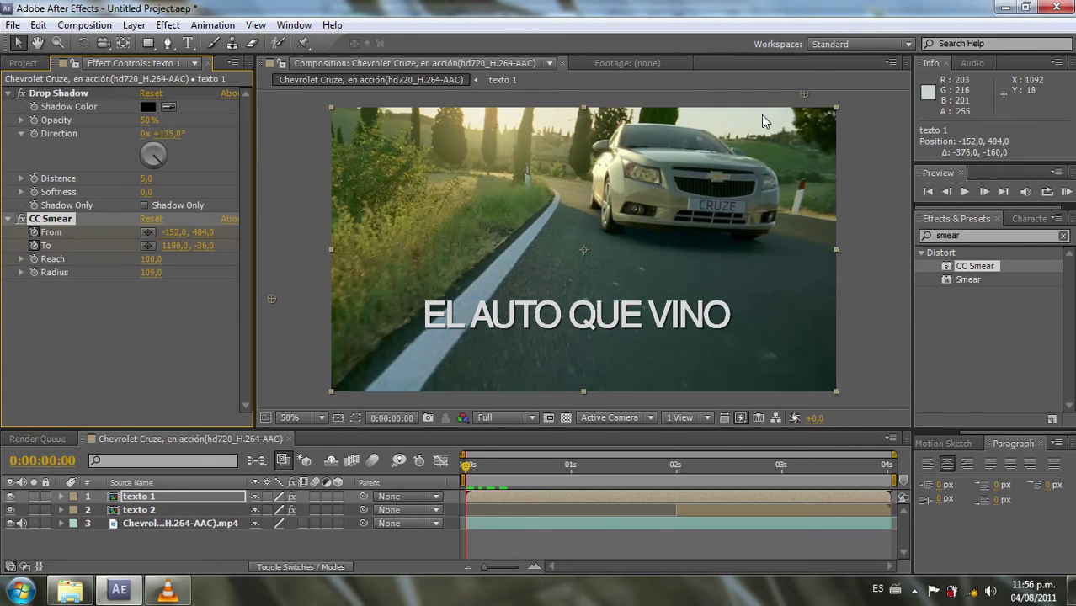
drag(465, 474, 478, 468)
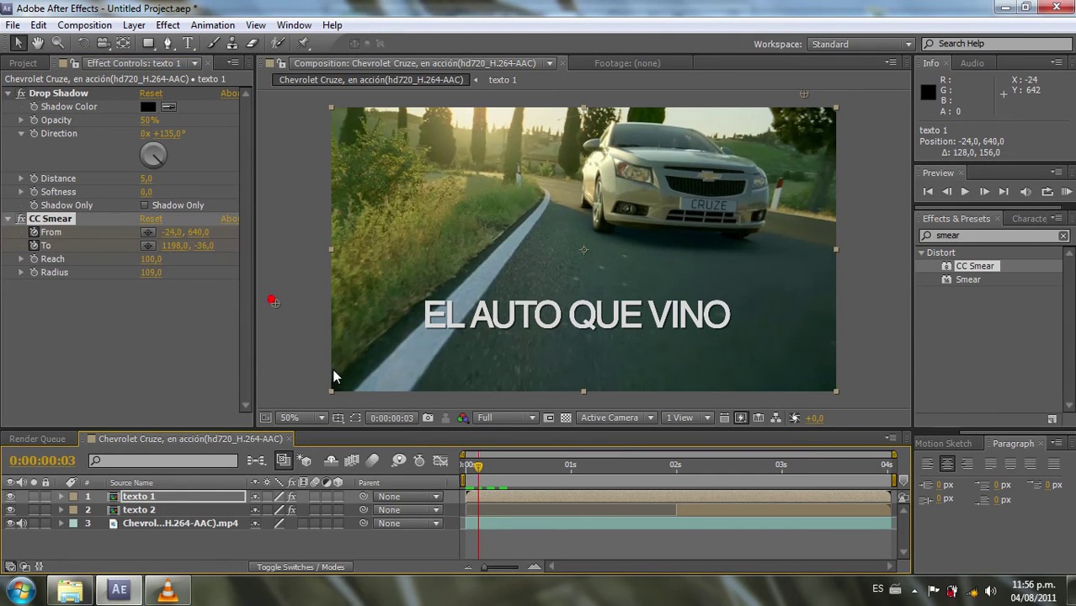
drag(270, 298, 329, 379)
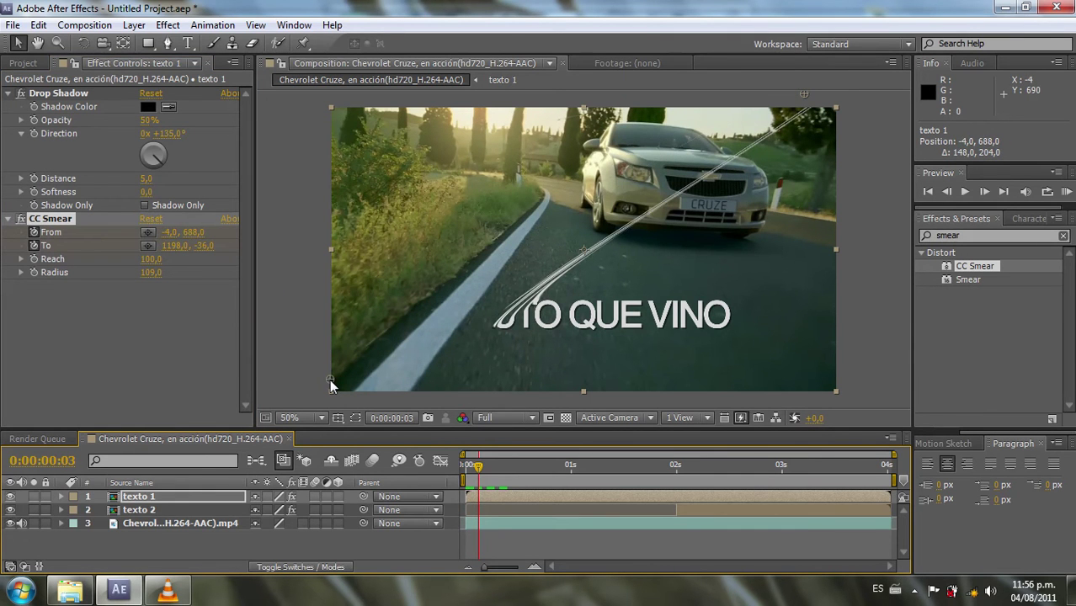
drag(478, 468, 493, 477)
drag(333, 384, 366, 397)
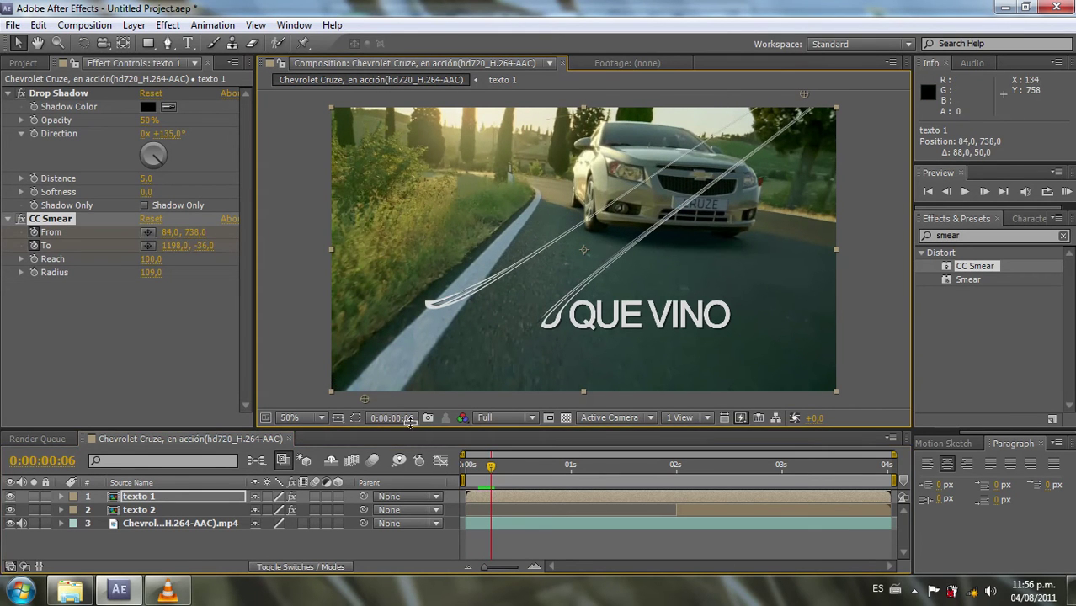
drag(491, 466, 507, 466)
drag(364, 399, 434, 404)
Step: Keyframe the From point rightward through 1:21, revealing the full line and ending at 1116,756
key(space)
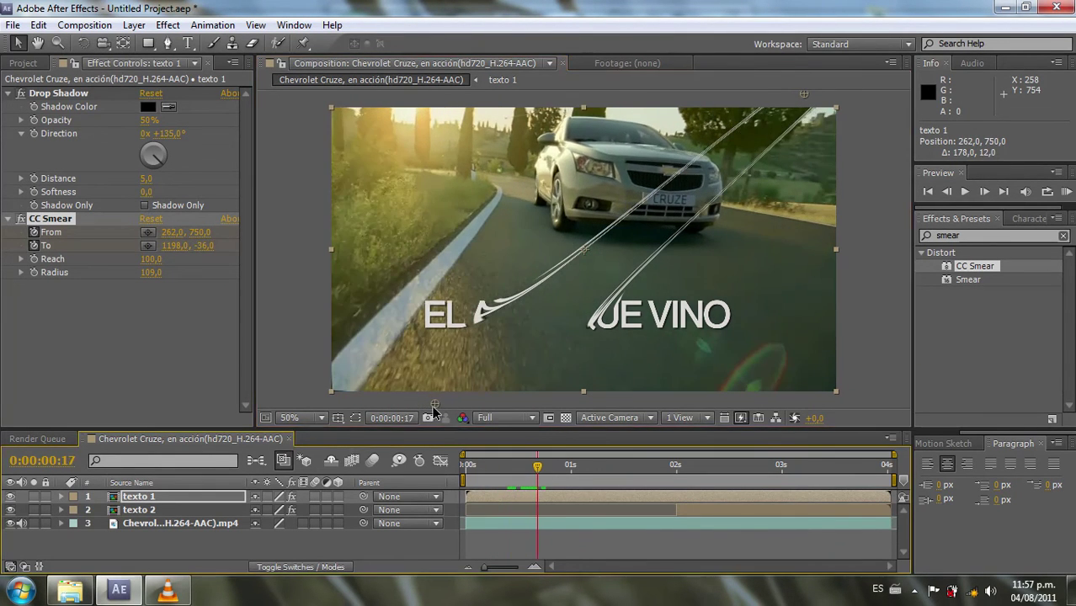
drag(435, 405, 504, 405)
key(space)
drag(495, 401, 554, 400)
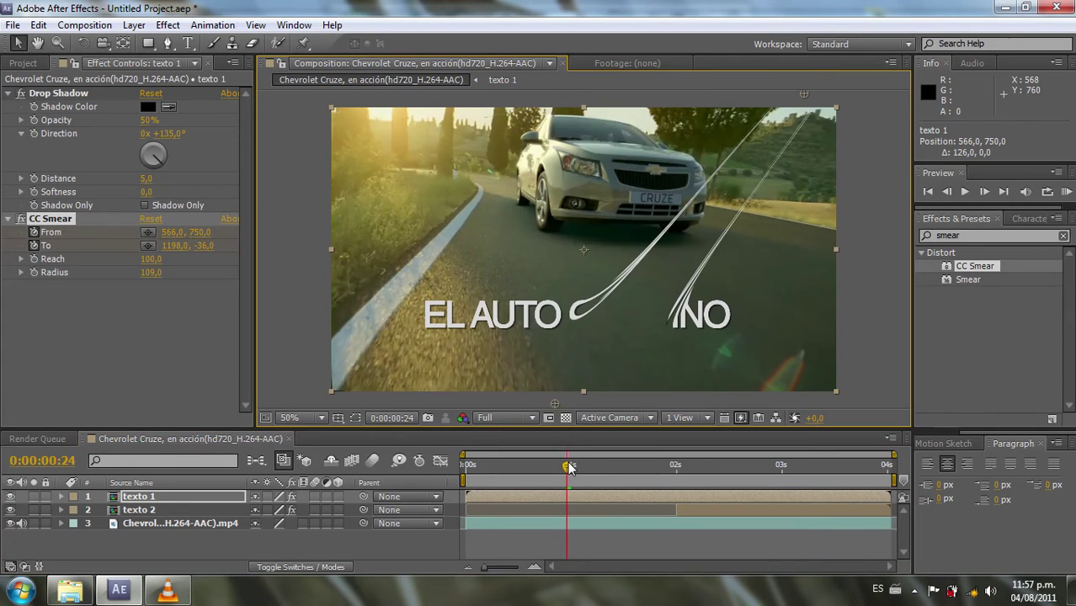
drag(569, 469, 598, 470)
drag(556, 405, 600, 405)
drag(598, 469, 627, 466)
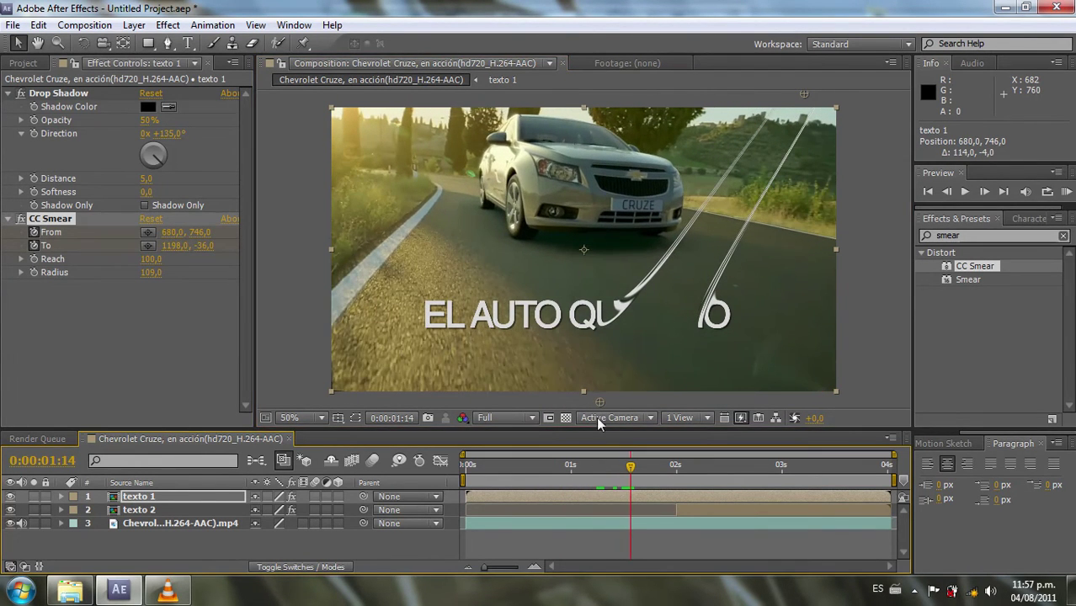
drag(600, 402, 656, 404)
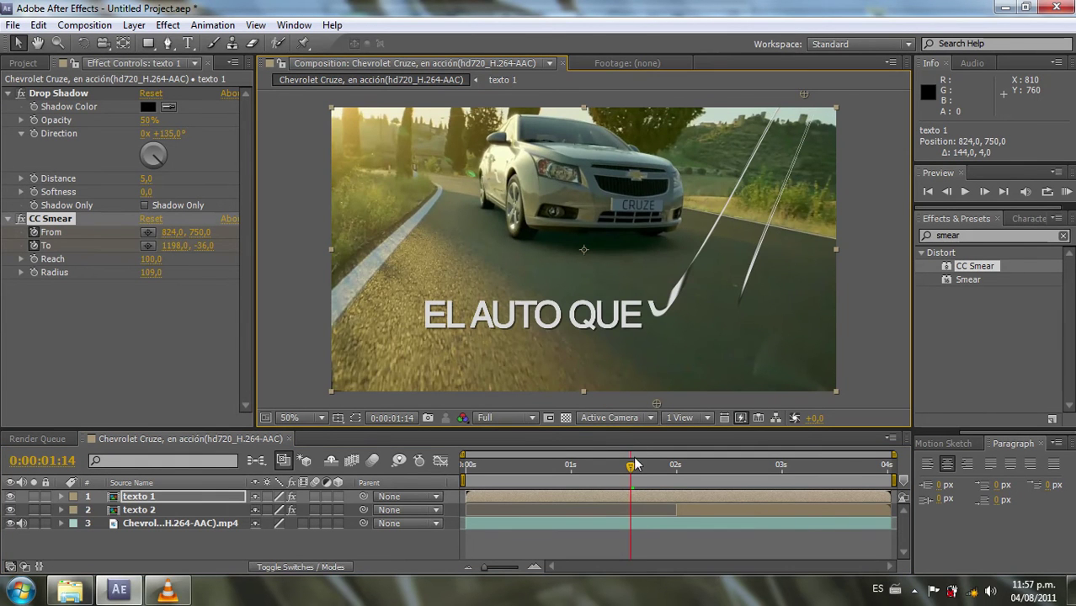
drag(634, 469, 659, 468)
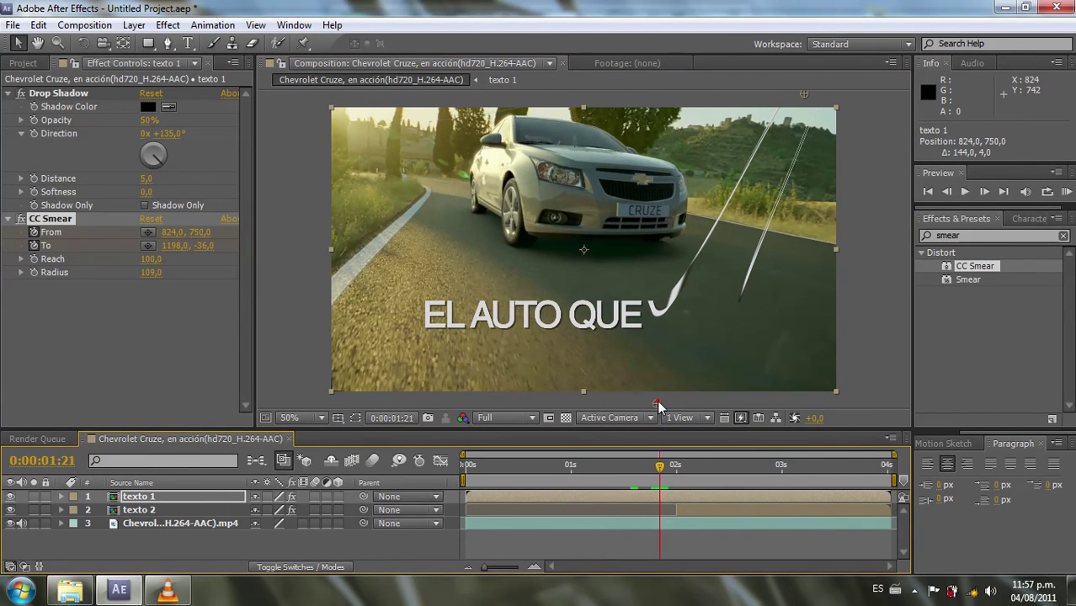
drag(655, 401, 764, 412)
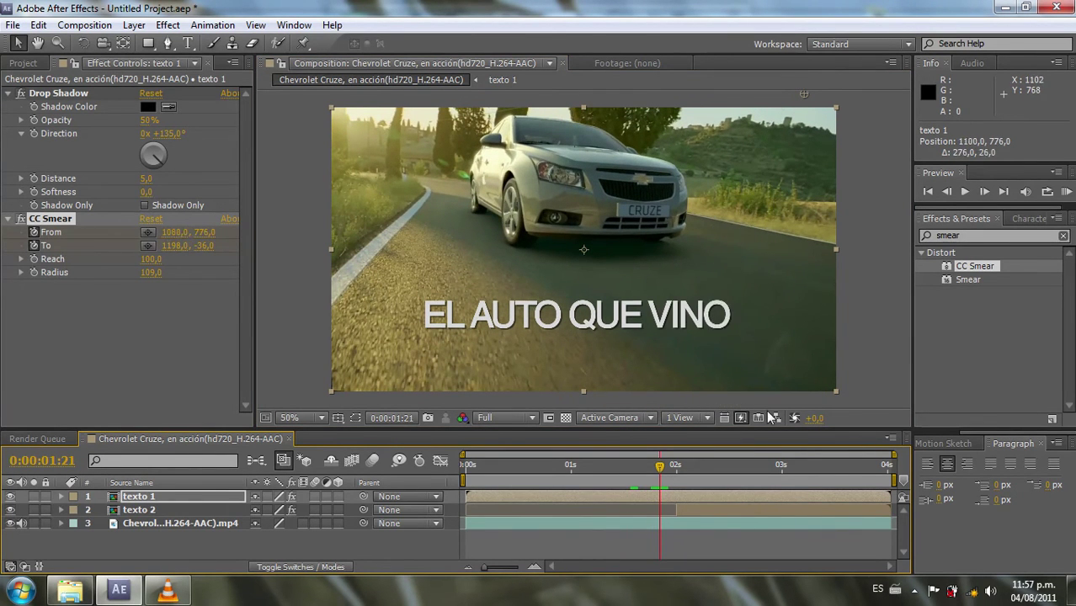
drag(771, 403, 771, 401)
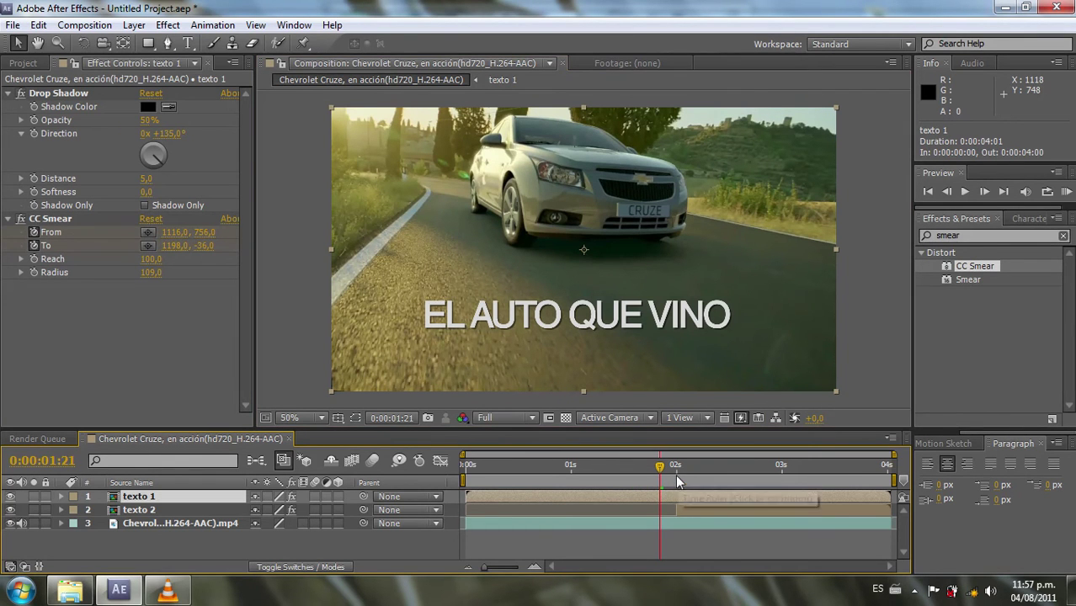
mouse_move(659, 468)
mouse_down()
mouse_move(629, 478)
mouse_move(516, 459)
mouse_move(676, 472)
mouse_up()
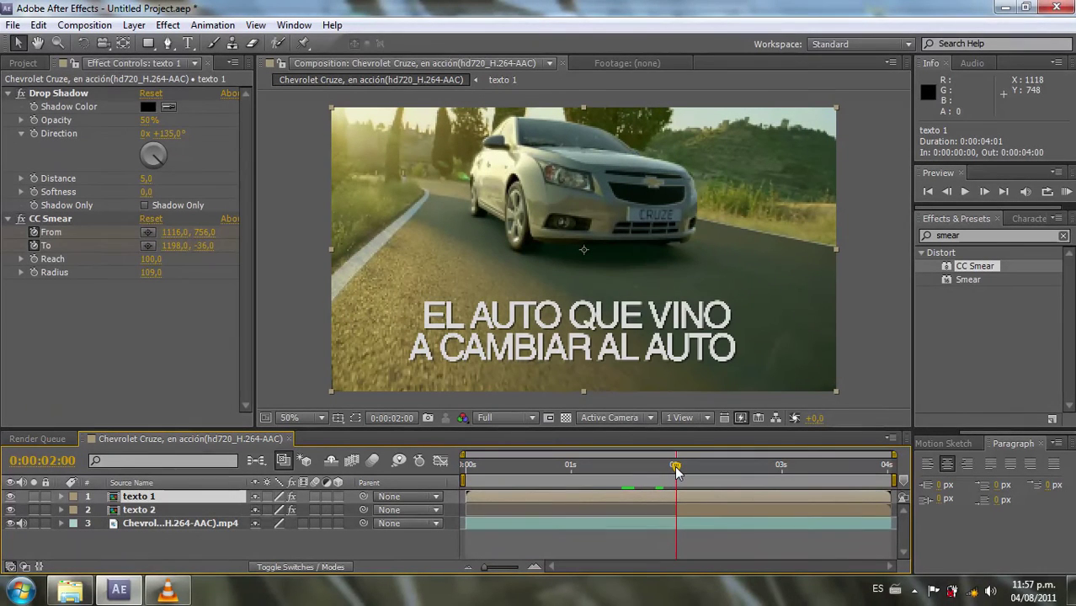
Step: Apply CC Smear to texto 2 and place its From point off the lower left at 0:00:02:01
click(690, 508)
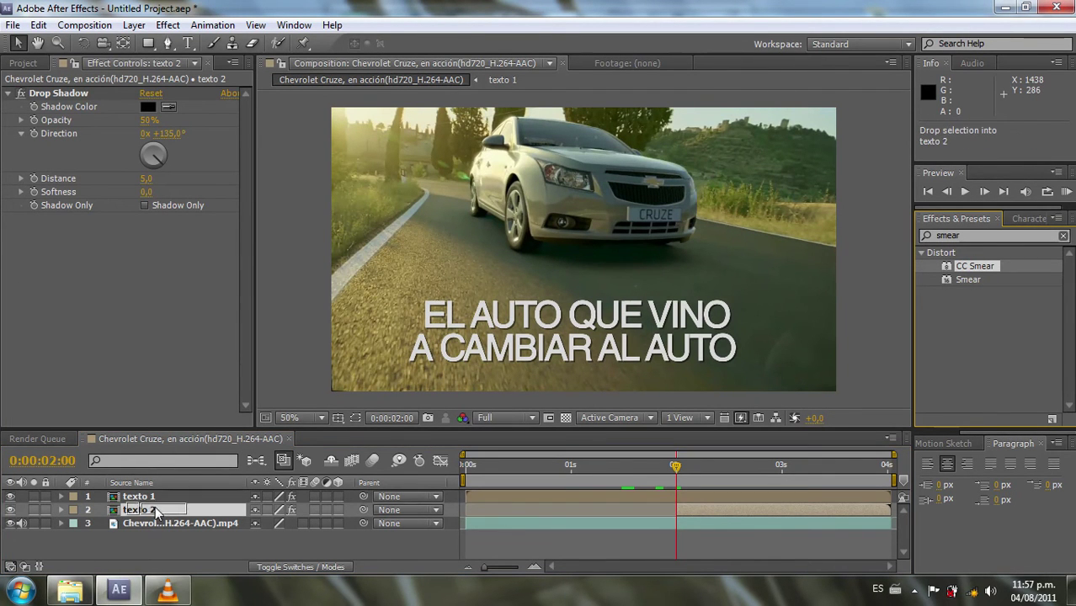
drag(970, 268, 147, 511)
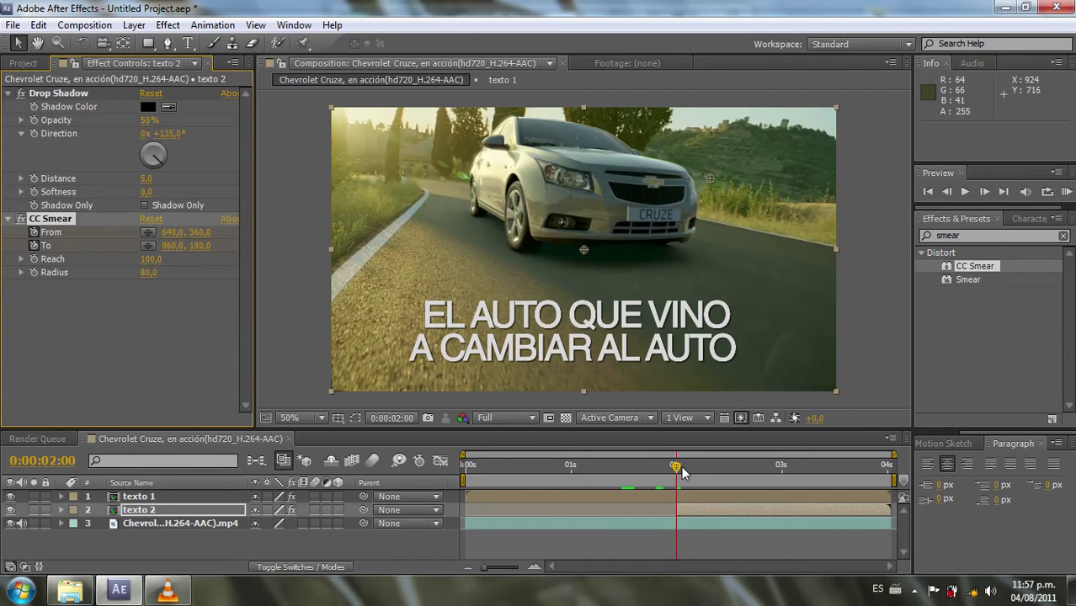
drag(682, 477, 681, 472)
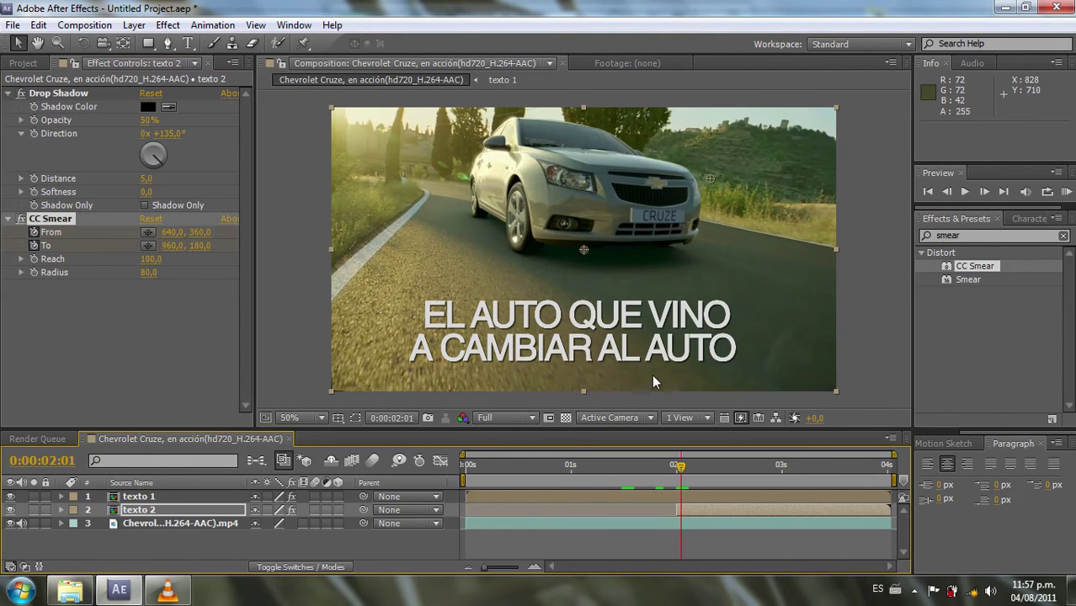
drag(578, 257, 298, 360)
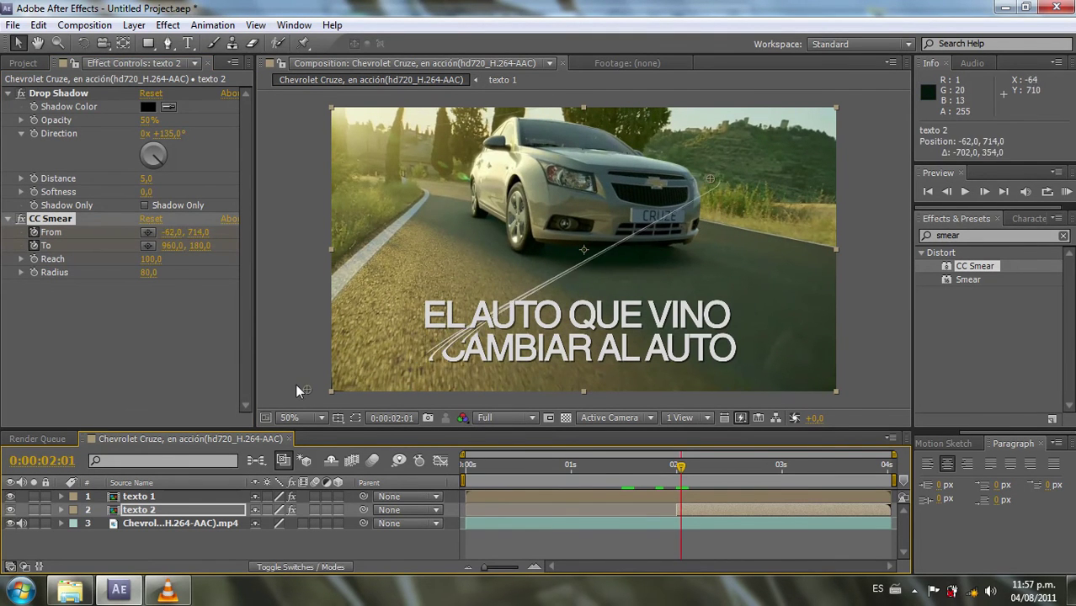
click(296, 346)
Step: Keyframe the smear From point moving right through 2:05 and 2:14 to reveal A CAMB
click(684, 470)
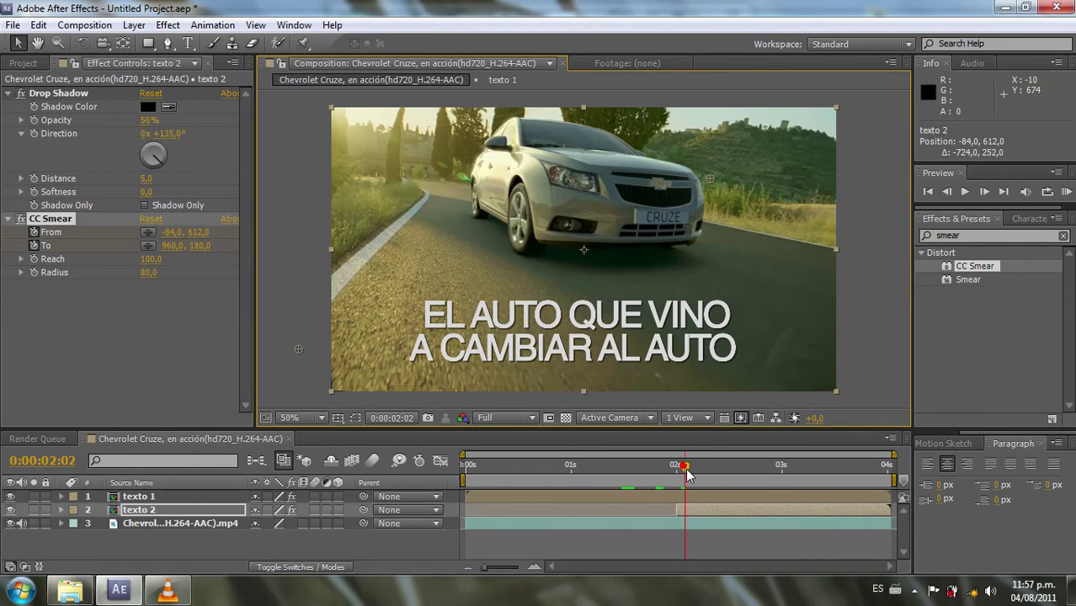
drag(298, 349, 354, 402)
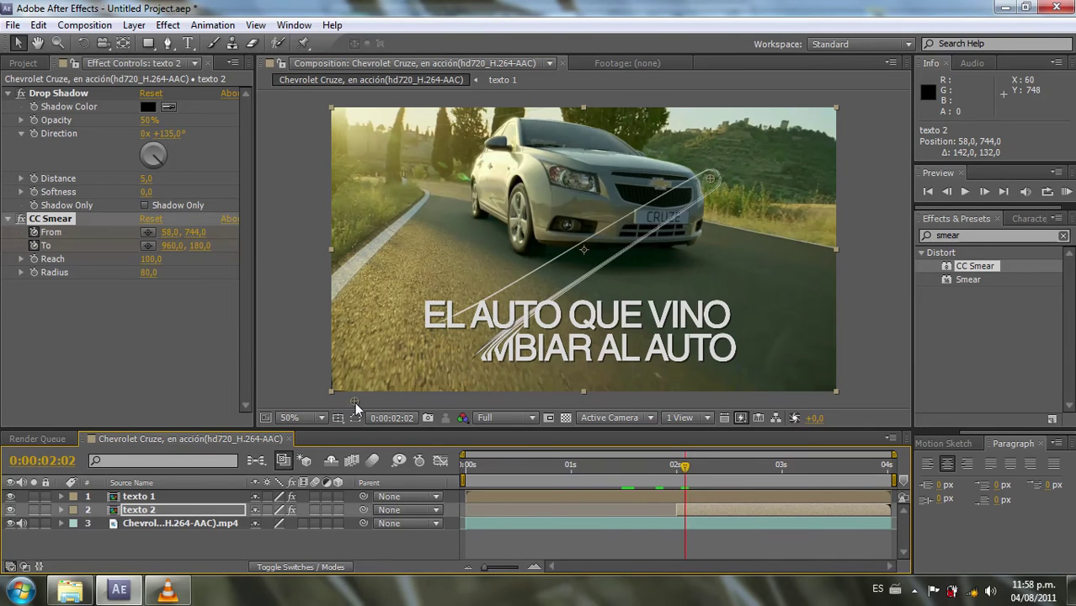
drag(688, 473, 697, 471)
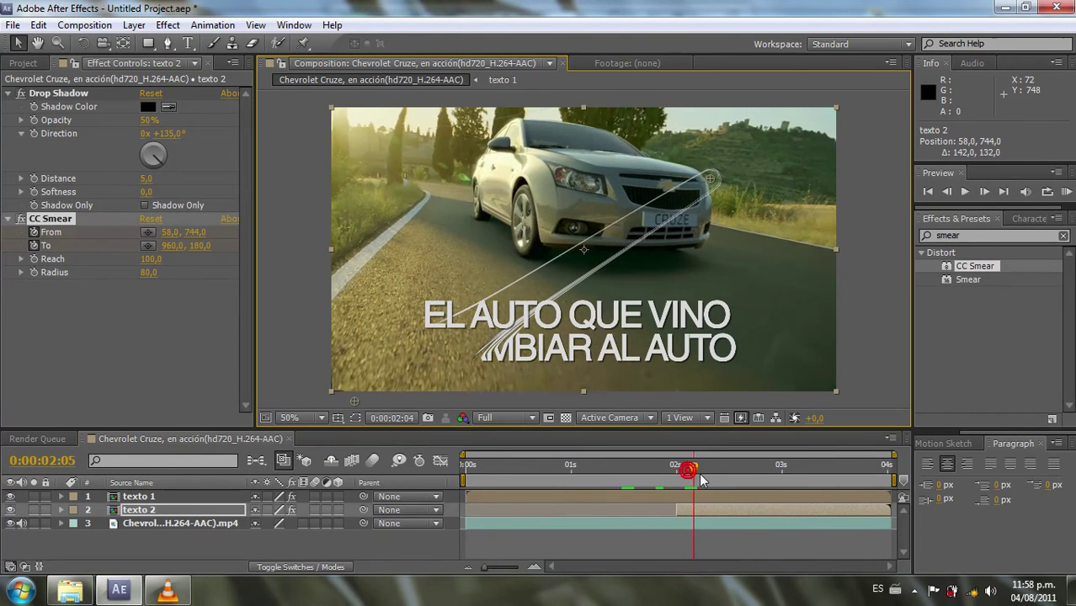
drag(361, 403, 416, 410)
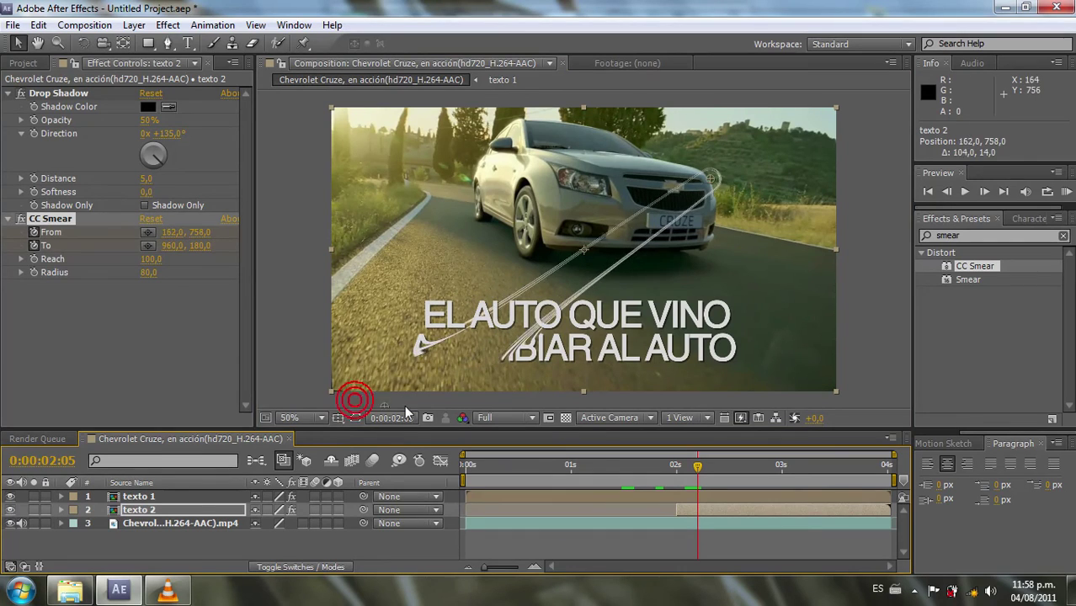
drag(699, 470, 736, 470)
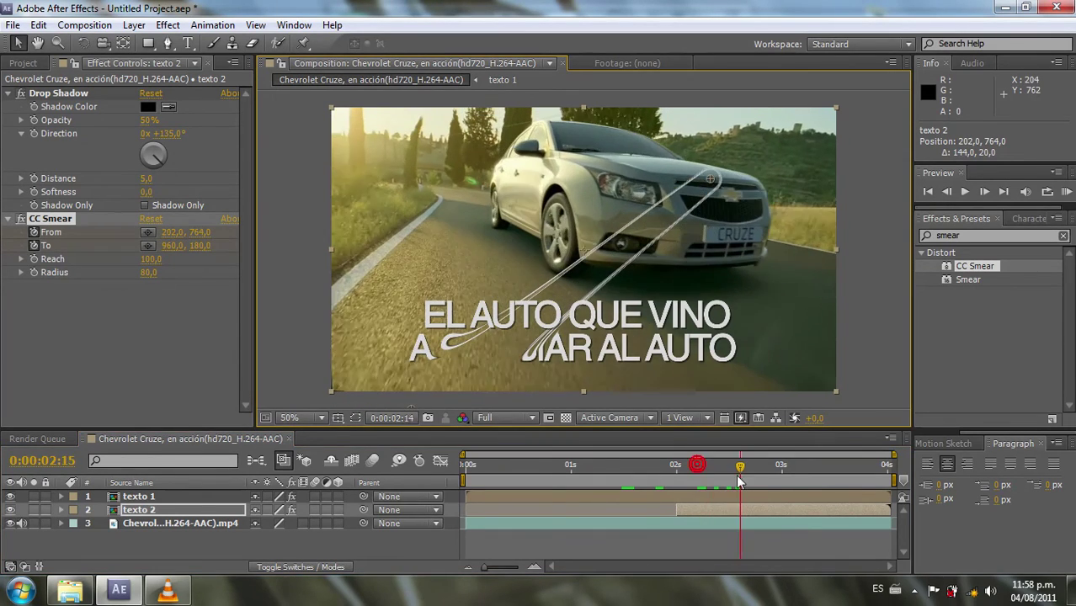
drag(415, 406, 524, 409)
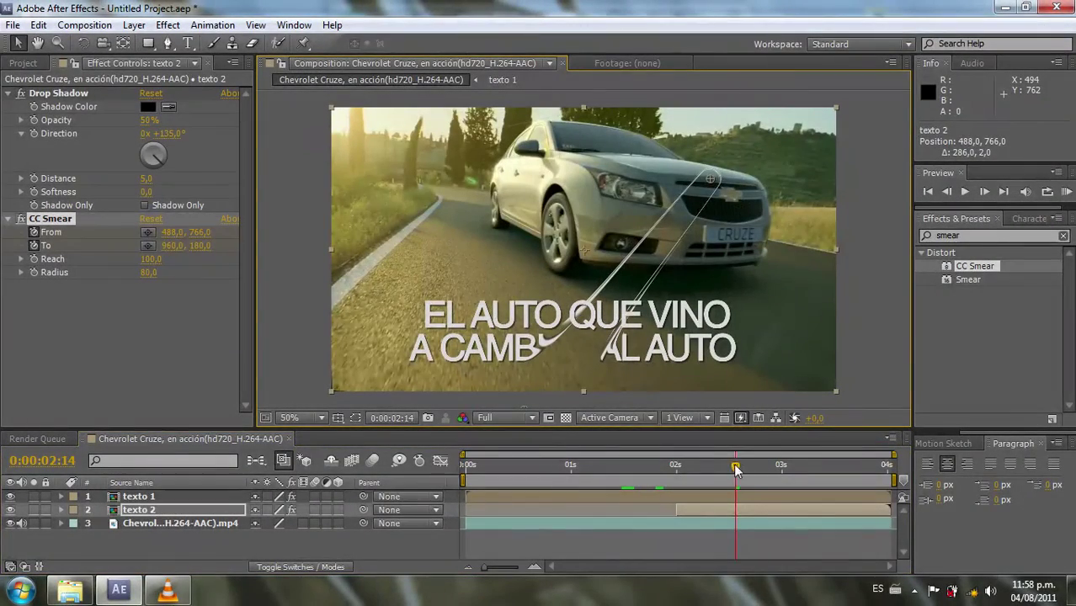
Step: Keep keyframing the From point to 3:05 past AUTO, then review the second line's reveal
drag(738, 465, 753, 465)
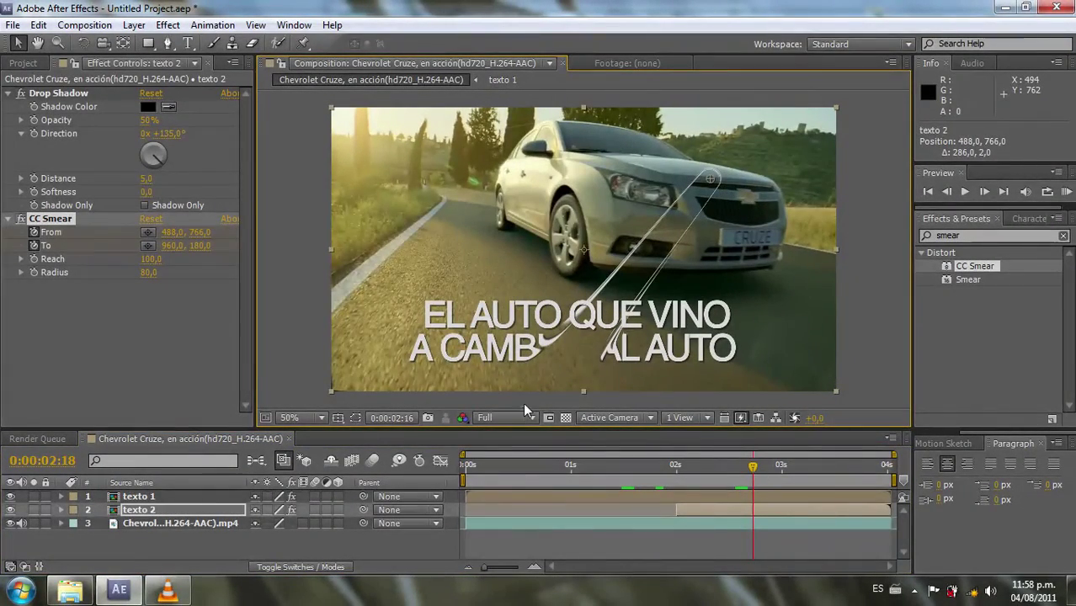
mouse_move(524, 409)
mouse_down()
mouse_move(571, 416)
mouse_move(619, 405)
mouse_up()
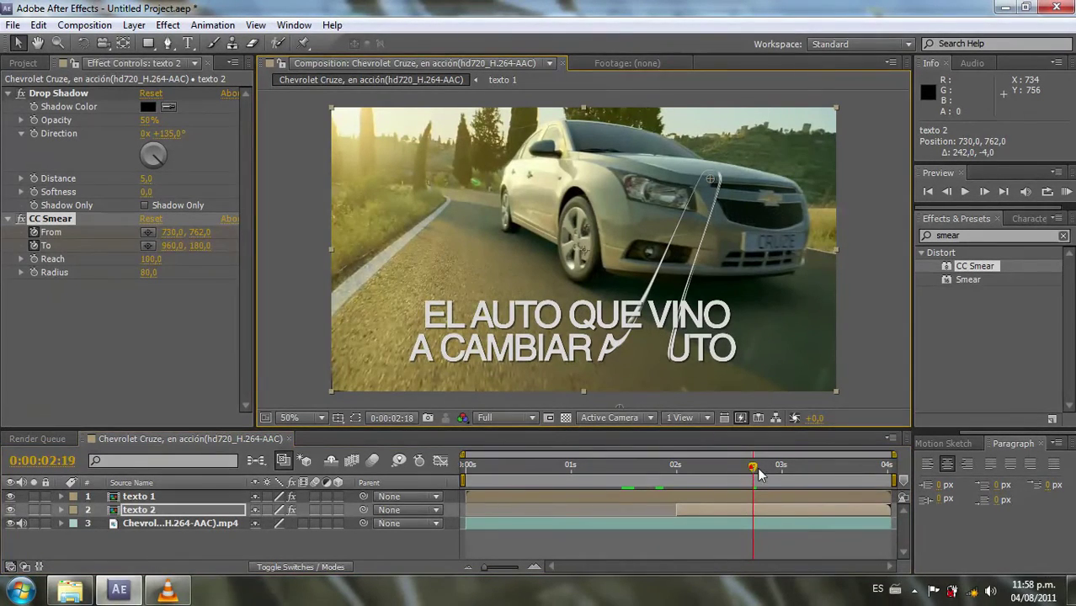
drag(755, 473, 790, 472)
drag(614, 406, 661, 407)
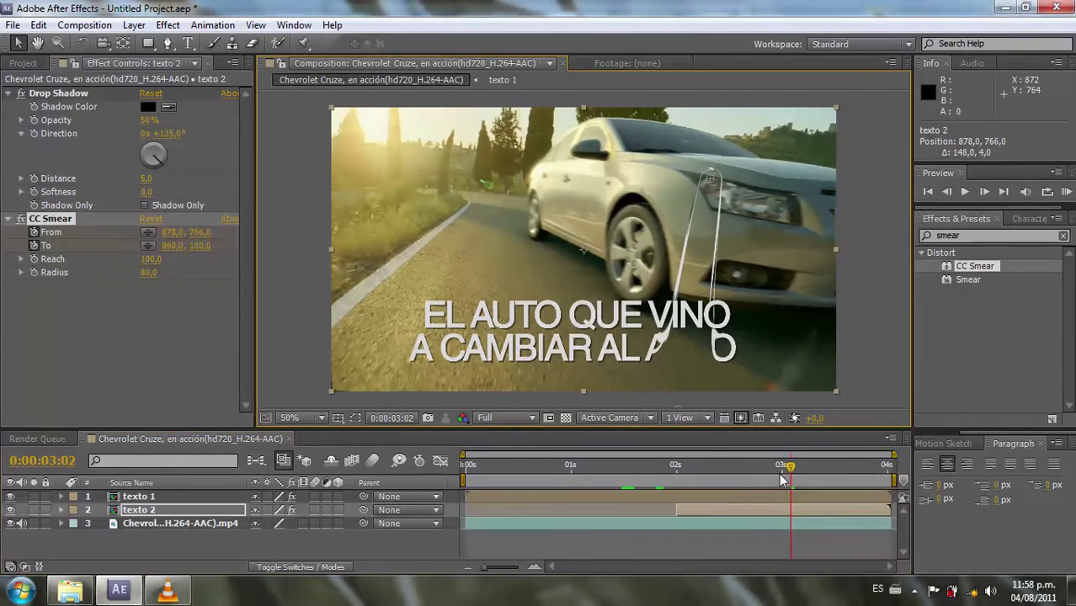
drag(792, 472, 802, 472)
drag(678, 405, 796, 418)
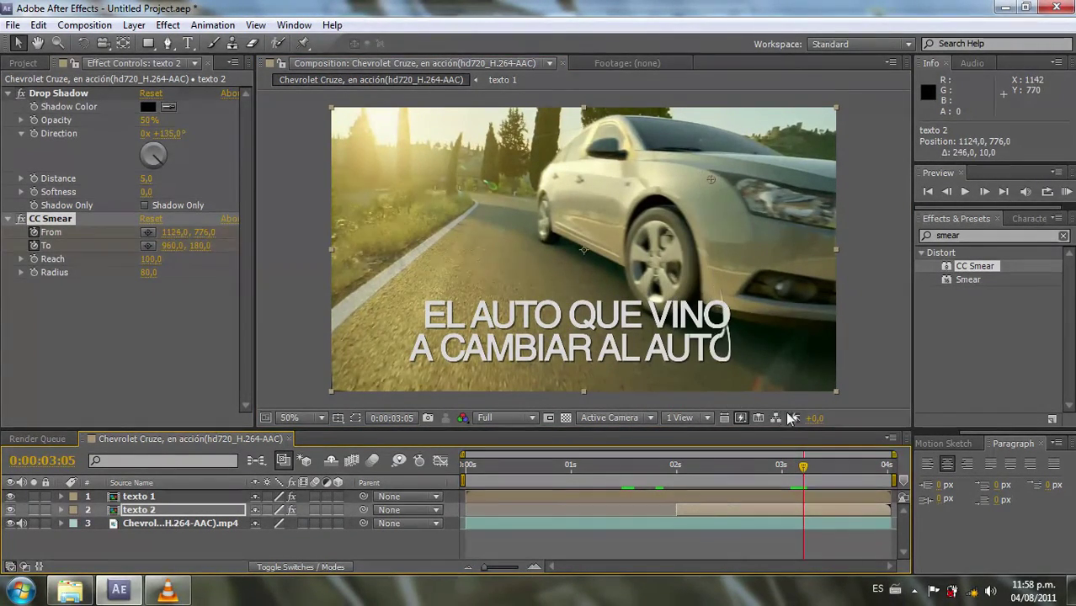
drag(804, 473, 506, 478)
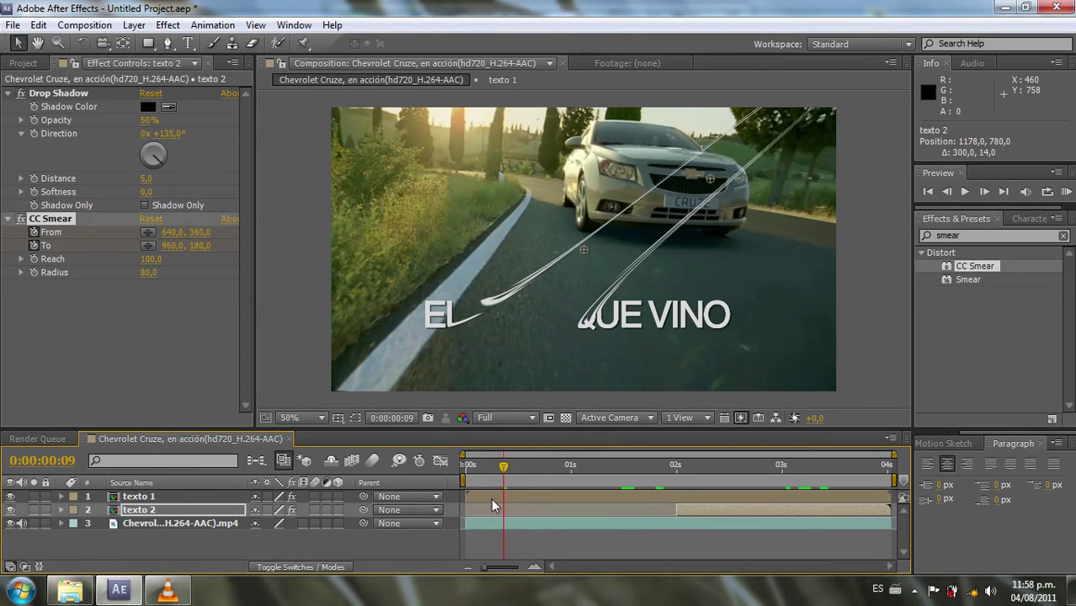
mouse_move(504, 469)
mouse_down()
mouse_move(481, 468)
mouse_move(550, 469)
mouse_up()
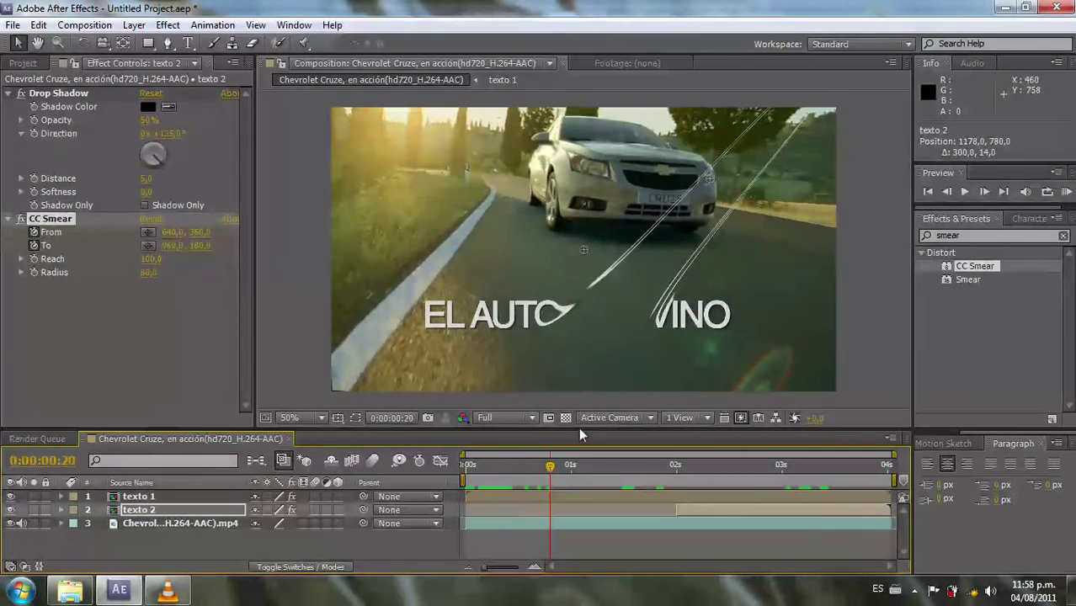
mouse_move(550, 471)
mouse_down()
mouse_move(641, 493)
mouse_move(464, 515)
mouse_up()
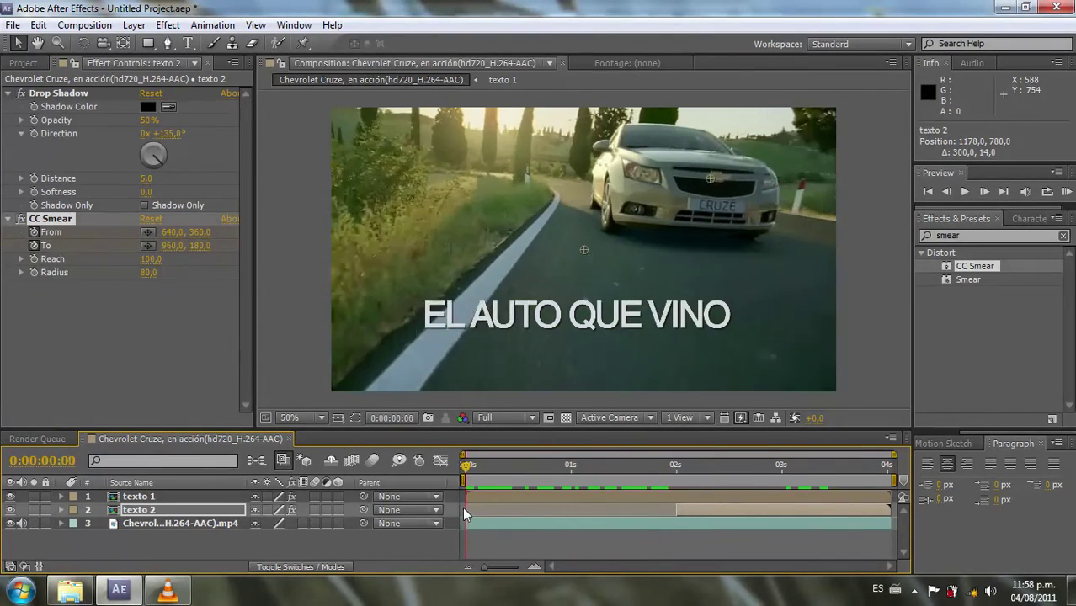
Step: Draw a rectangular mask over the lower frame on the texto 1 layer
click(131, 509)
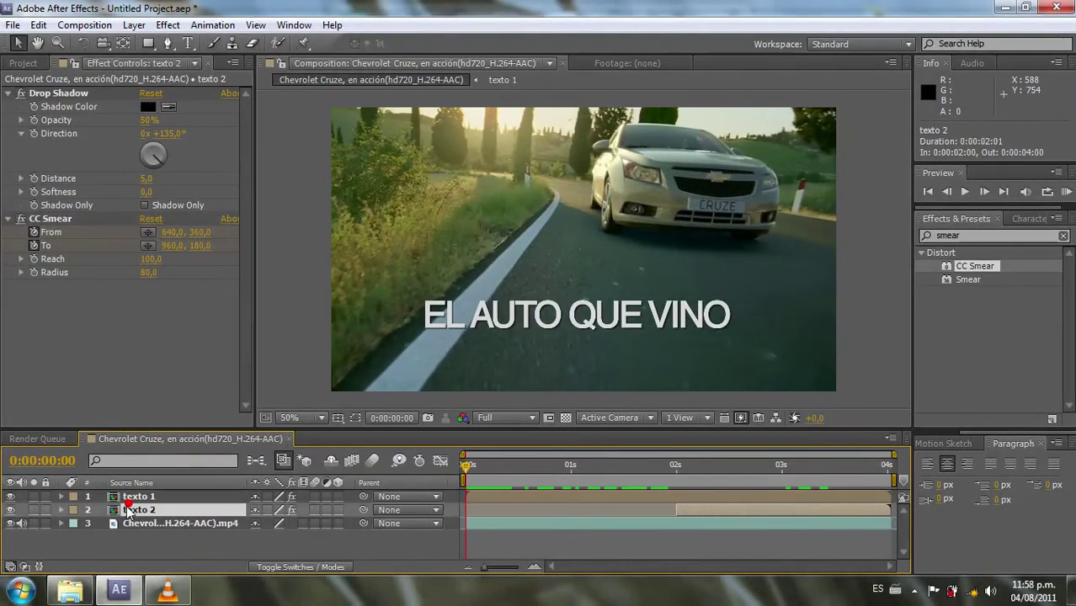
click(131, 500)
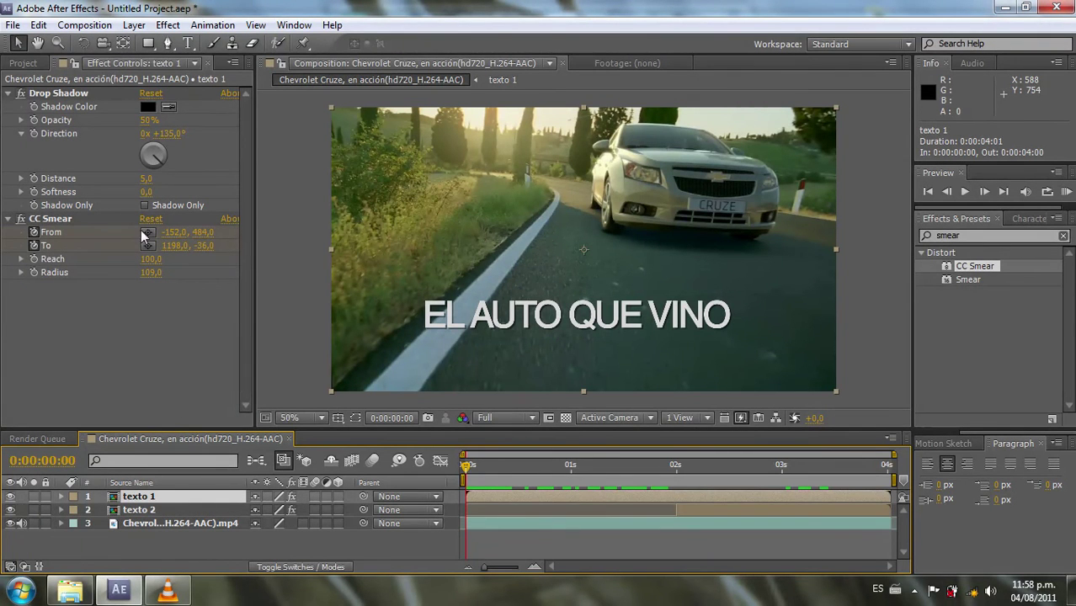
click(149, 44)
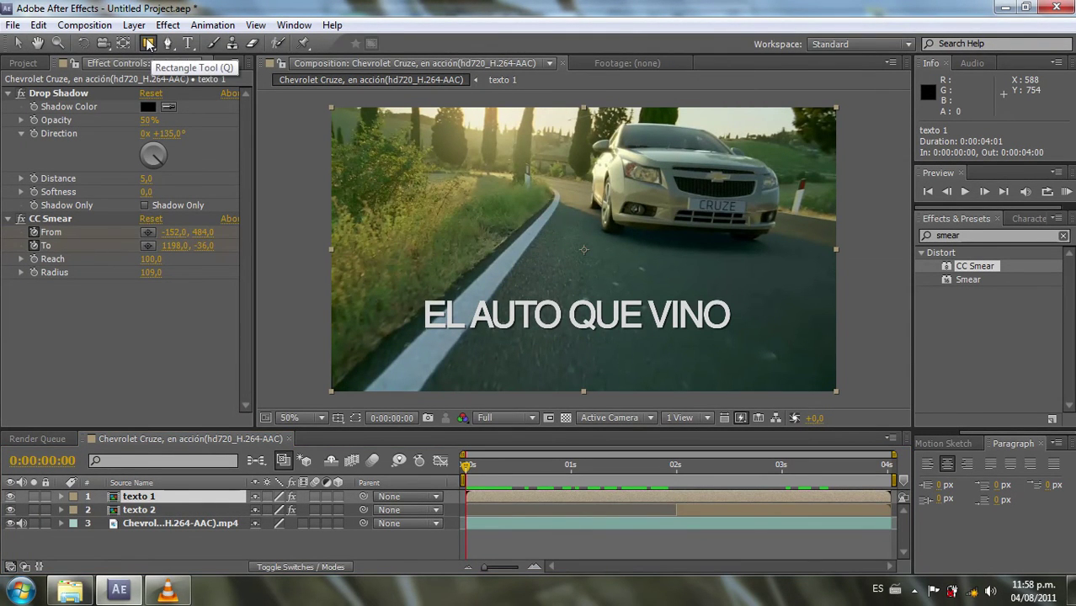
drag(855, 401, 311, 259)
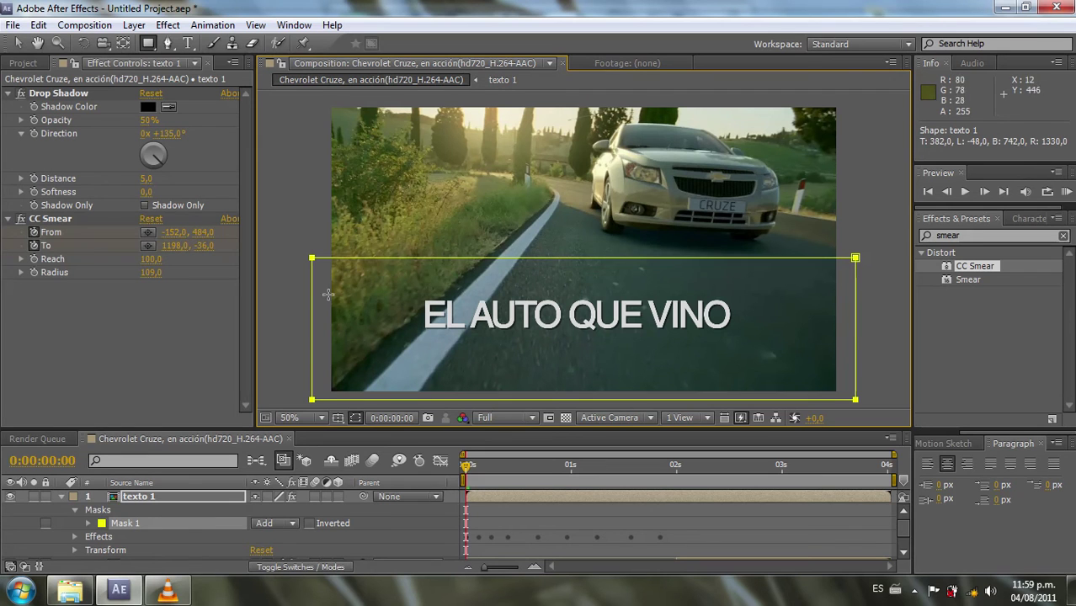
click(18, 44)
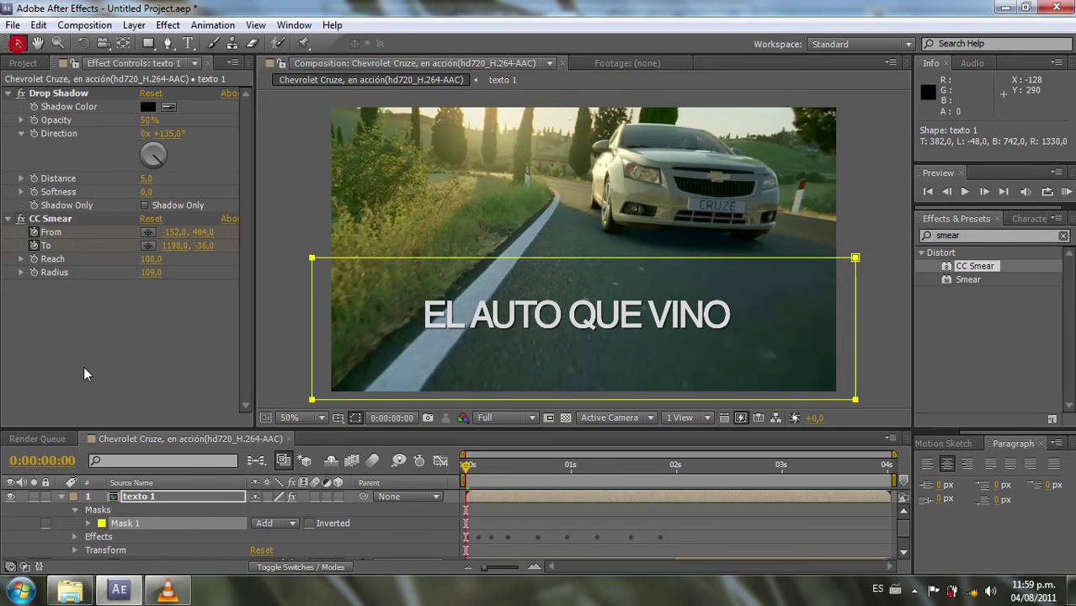
Step: Keyframe Mask 1's path at 0s and set its mode to Subtract to hide the text
click(124, 523)
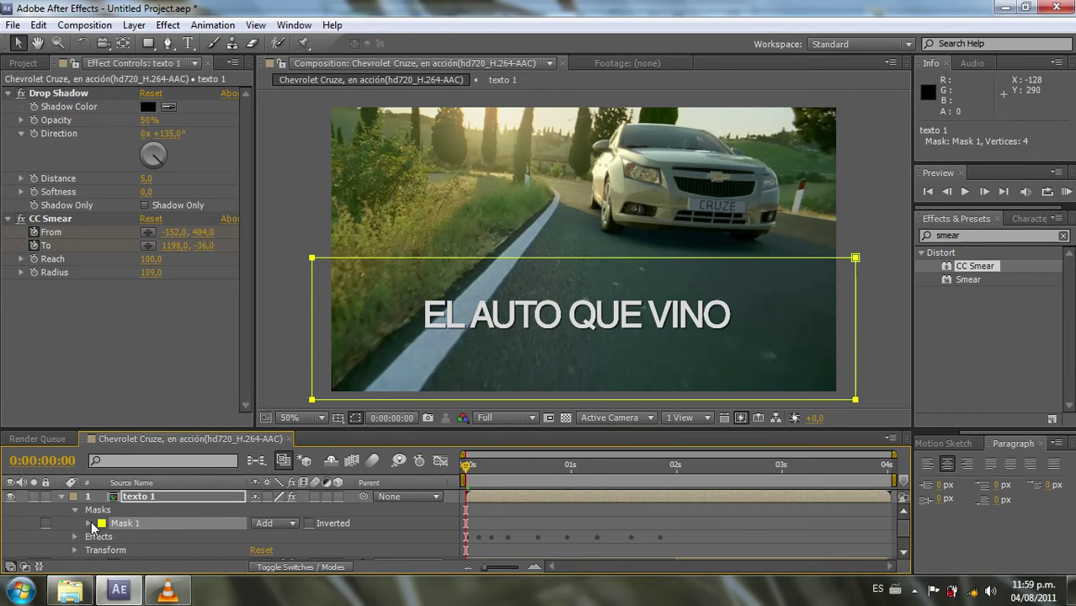
click(89, 524)
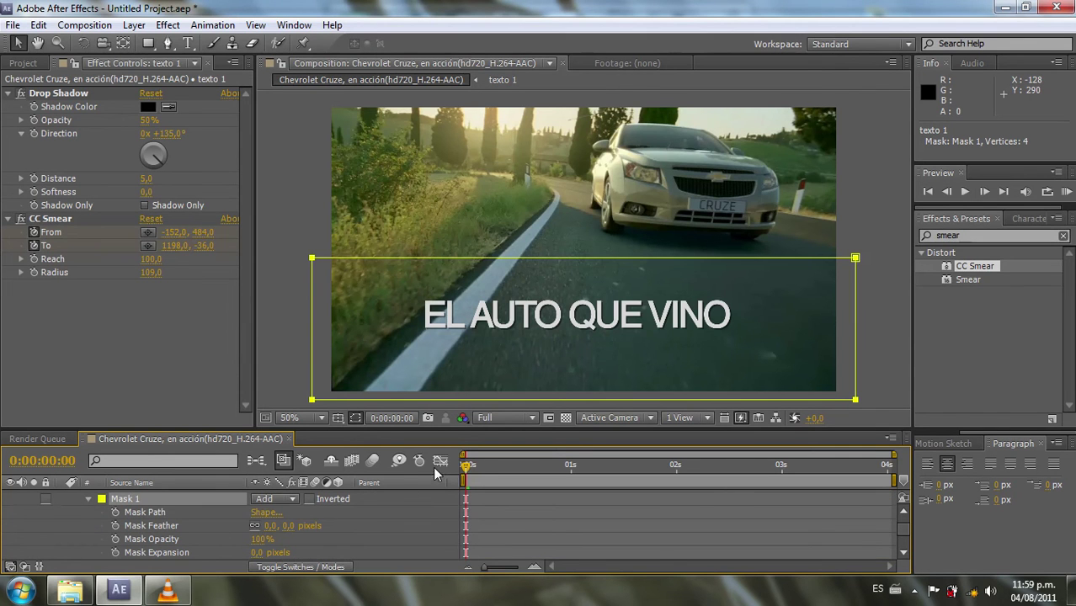
drag(471, 477, 455, 477)
click(116, 512)
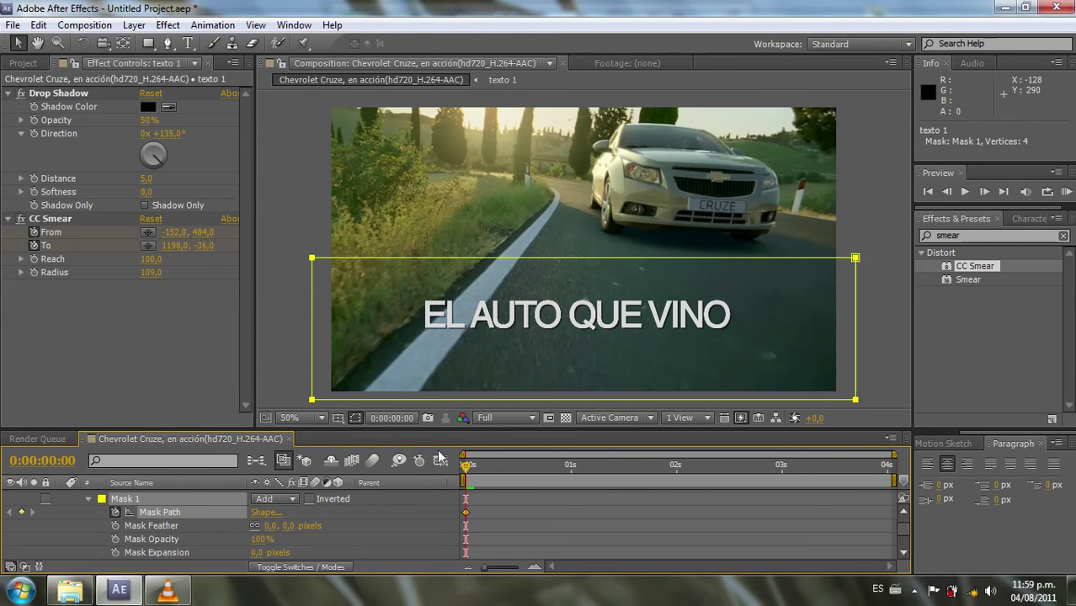
mouse_move(466, 475)
mouse_down()
mouse_move(485, 478)
mouse_move(454, 476)
mouse_up()
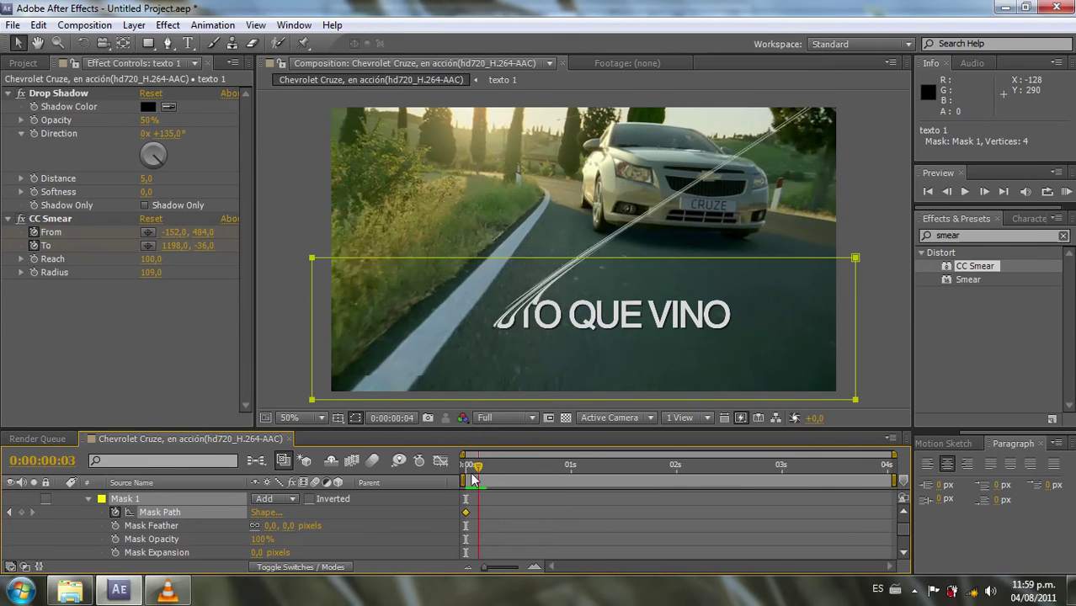
click(266, 503)
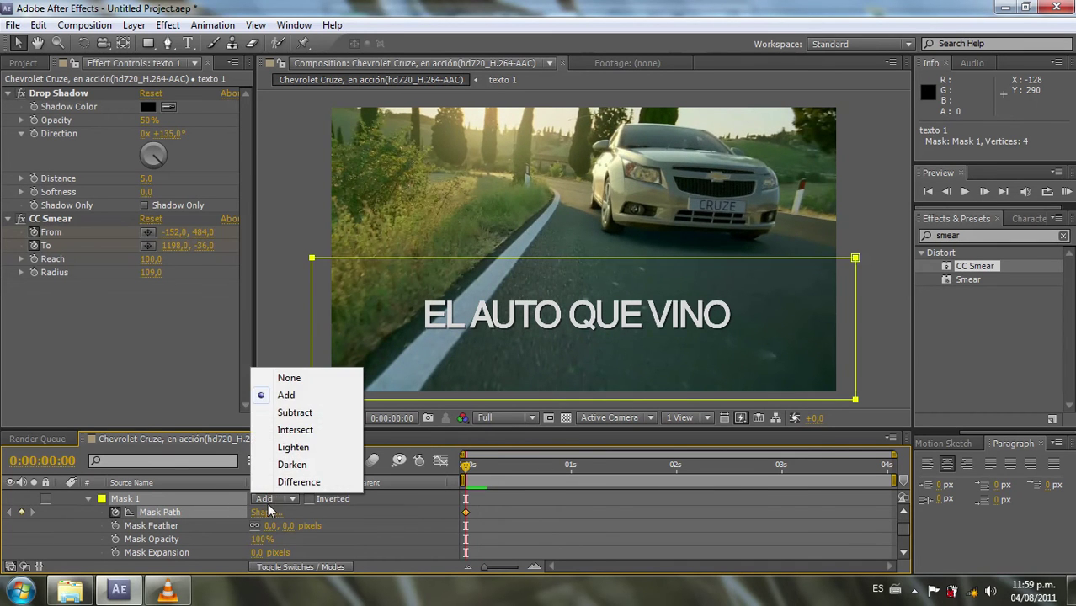
click(294, 412)
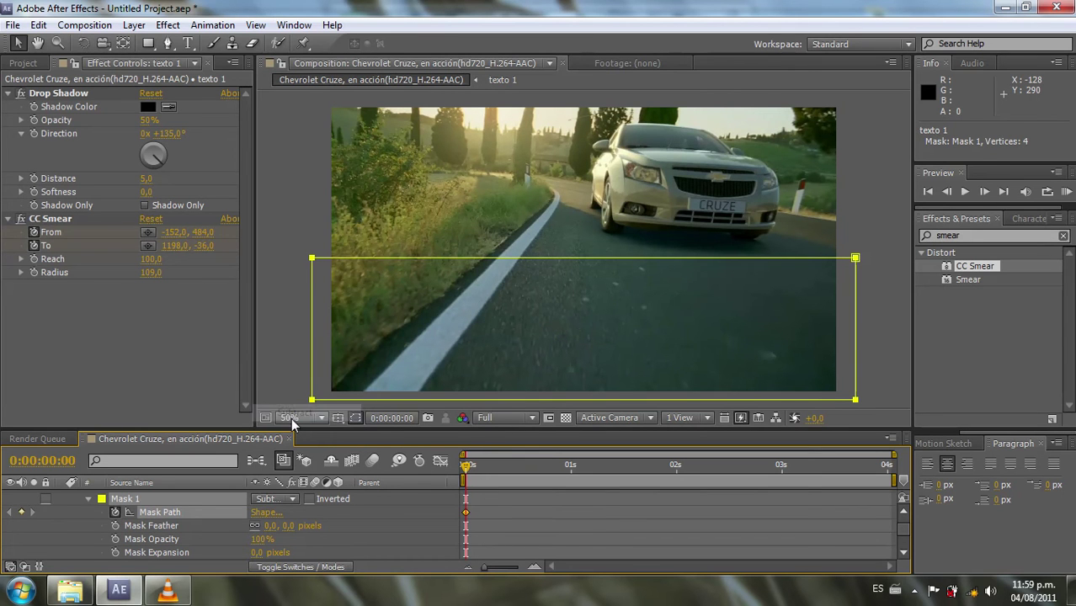
Step: Keyframe texto 1's mask left edge sliding right from frame 4 to 1 second, revealing EL AUTO
drag(467, 476, 483, 476)
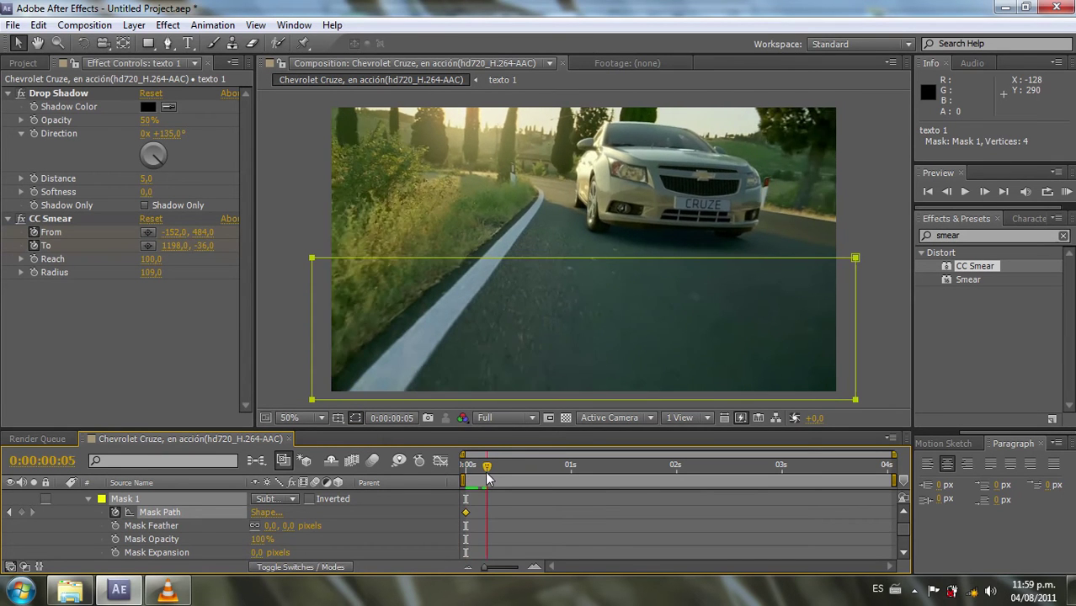
click(312, 260)
click(280, 269)
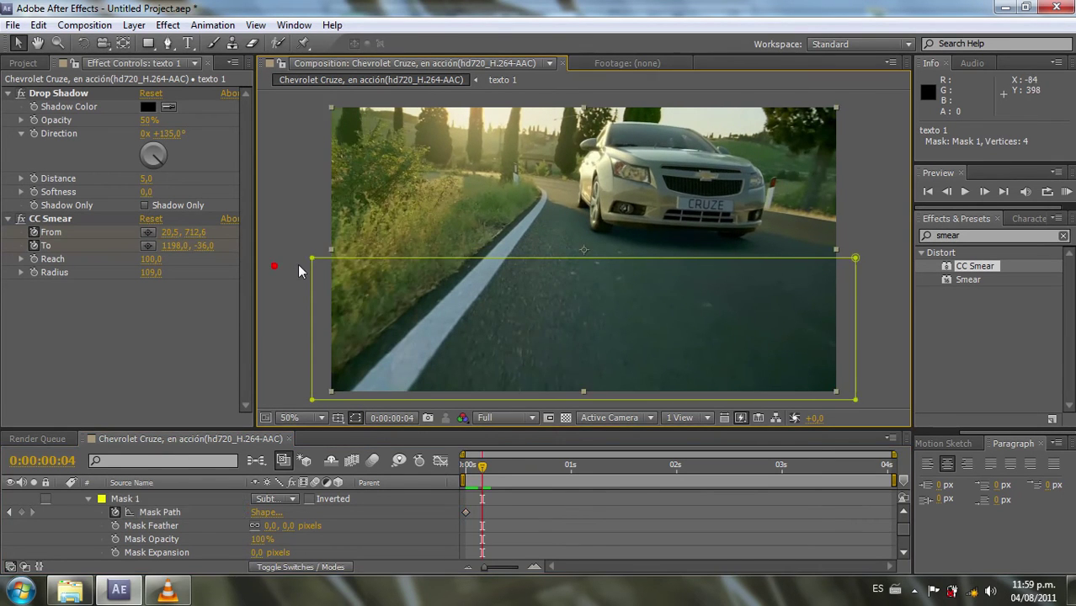
click(311, 260)
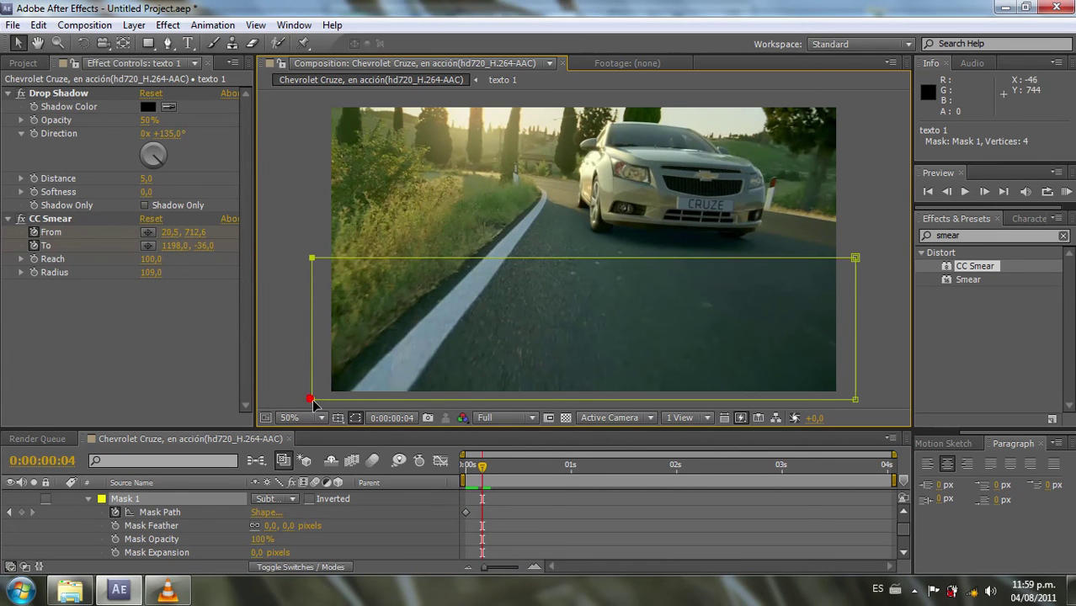
mouse_move(320, 403)
mouse_down()
mouse_move(589, 401)
mouse_move(472, 403)
mouse_up()
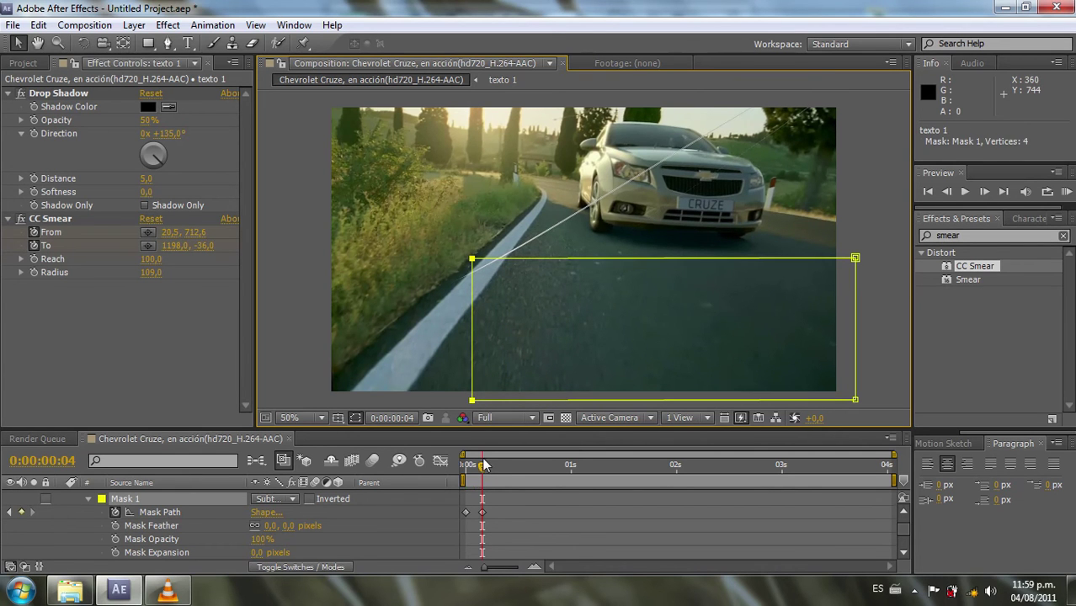
drag(482, 469, 494, 461)
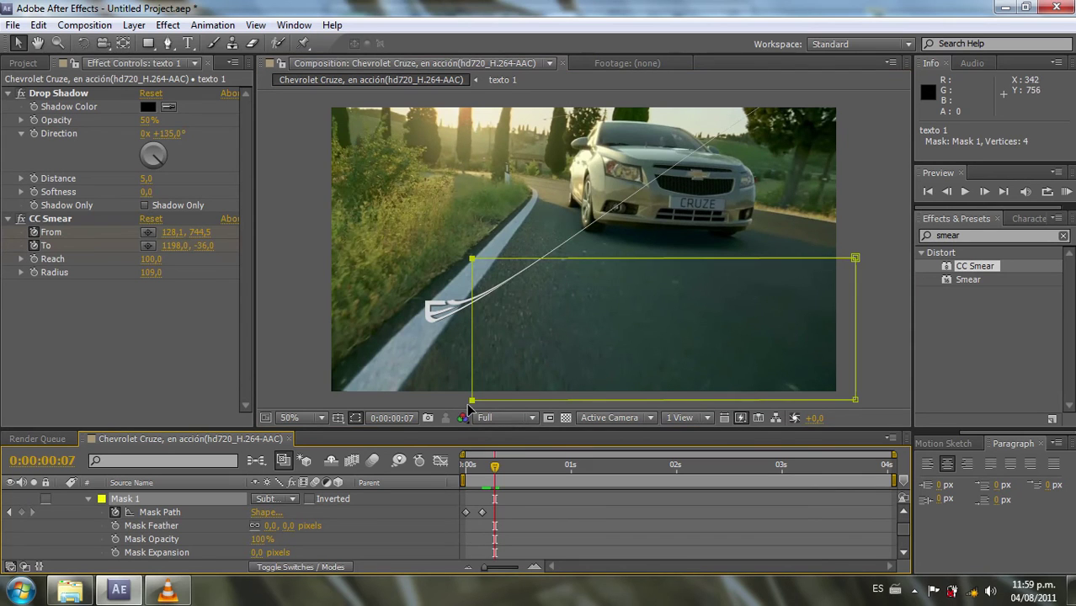
mouse_move(473, 401)
mouse_down()
mouse_move(536, 391)
mouse_move(520, 396)
mouse_up()
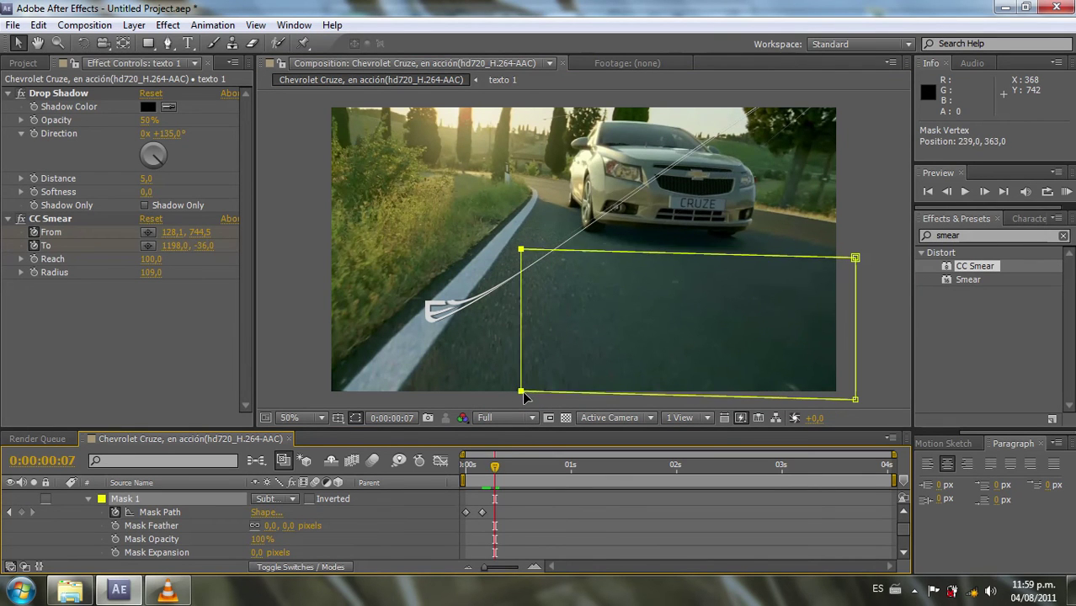
drag(496, 477, 512, 437)
mouse_move(519, 398)
mouse_down()
mouse_move(581, 405)
mouse_move(569, 403)
mouse_up()
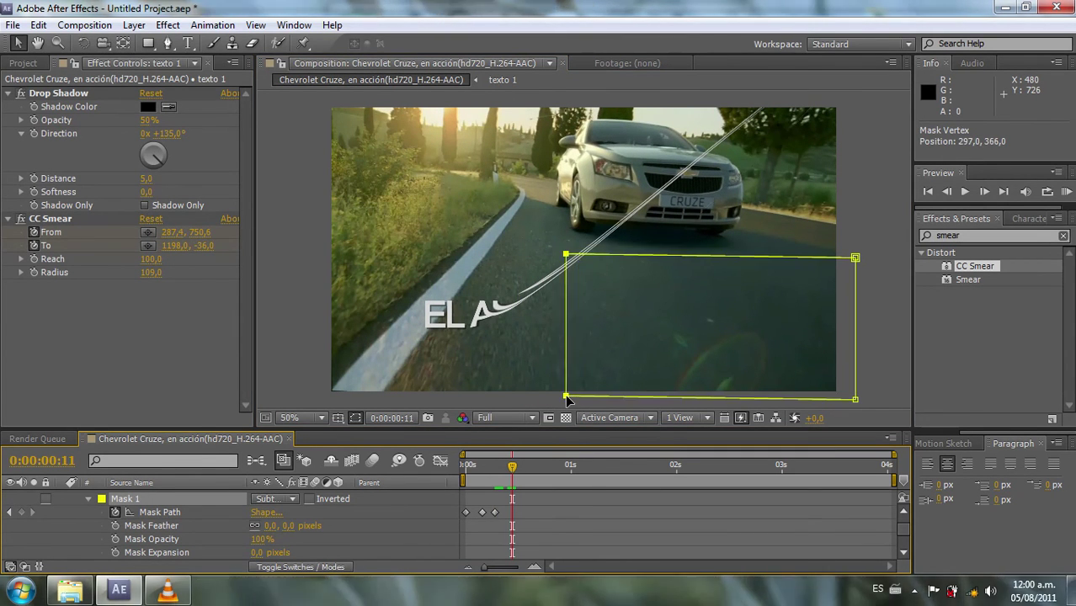
drag(513, 474, 529, 468)
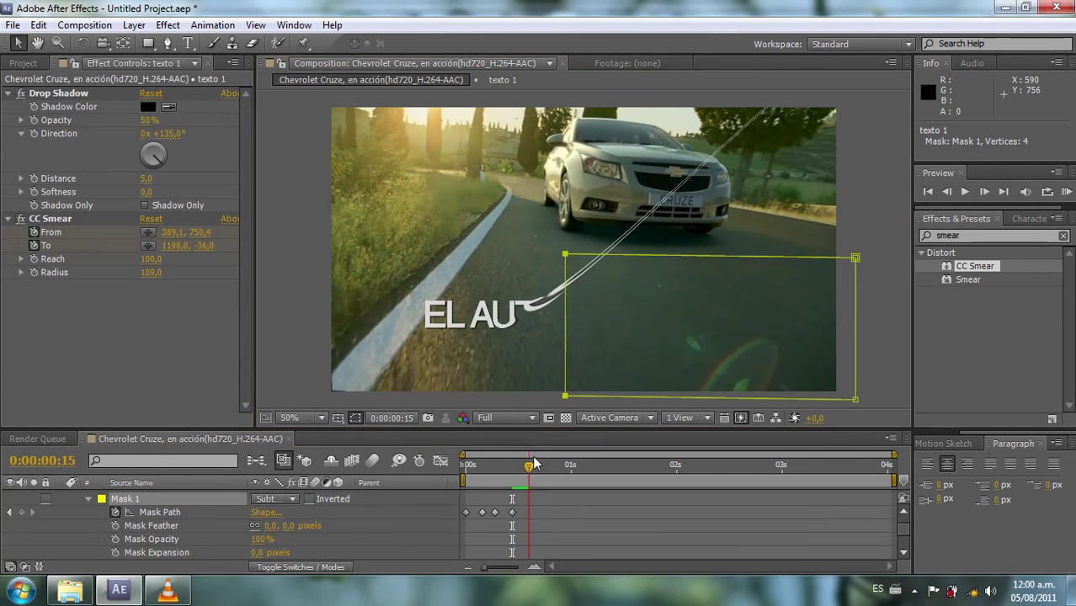
drag(576, 399, 600, 397)
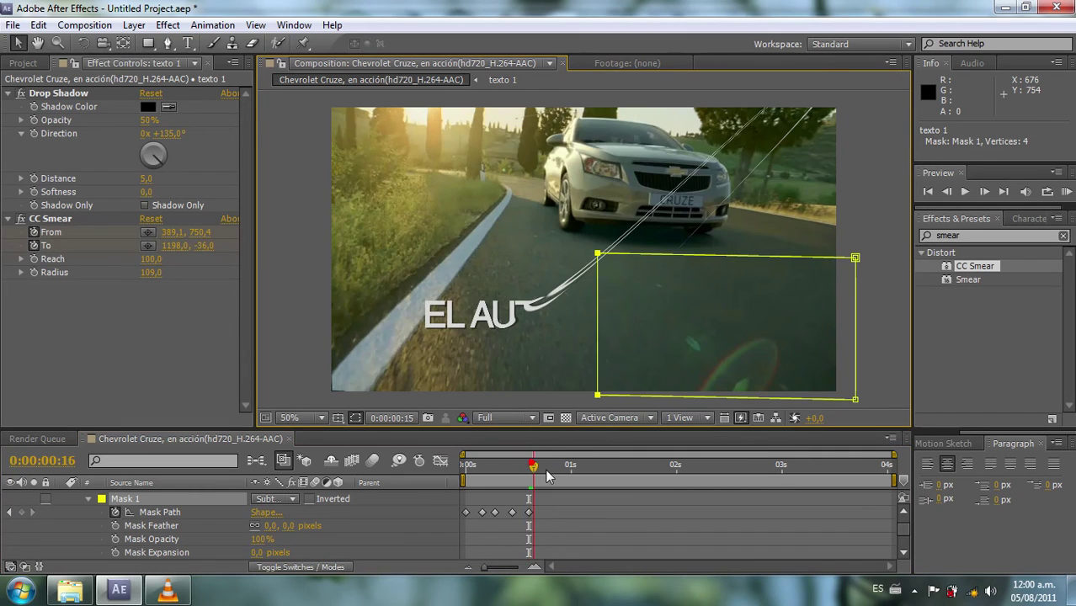
drag(542, 474, 550, 468)
mouse_move(602, 396)
mouse_down()
mouse_move(632, 399)
mouse_move(618, 393)
mouse_up()
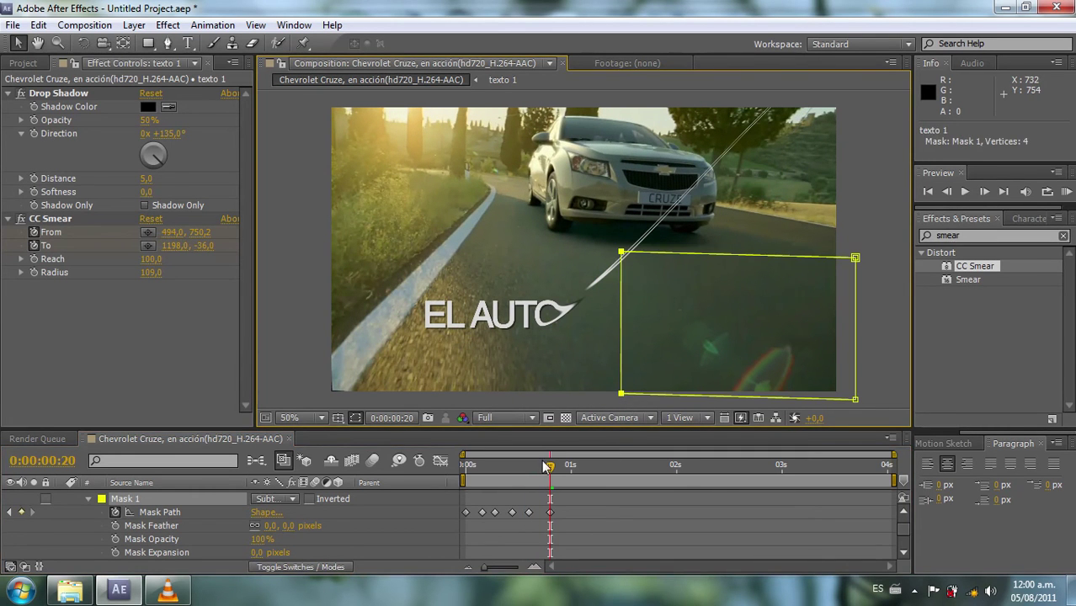
drag(560, 474, 571, 468)
drag(621, 392, 651, 398)
Step: Continue keyframing the mask edge from 1:03 to 1:20 to uncover QUE VINO
drag(571, 468, 584, 468)
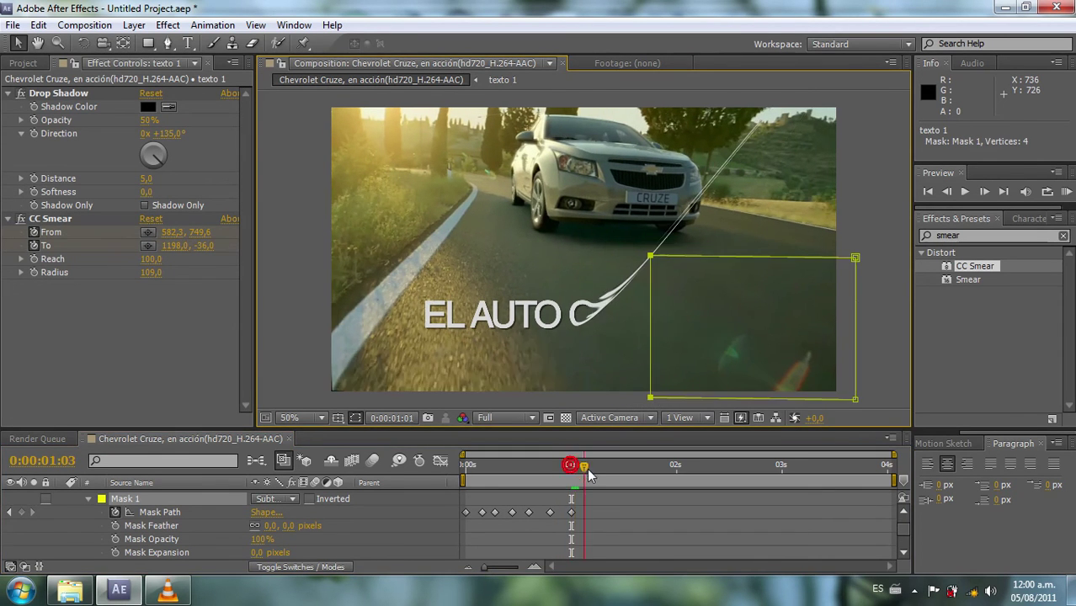
click(651, 398)
drag(663, 399, 677, 397)
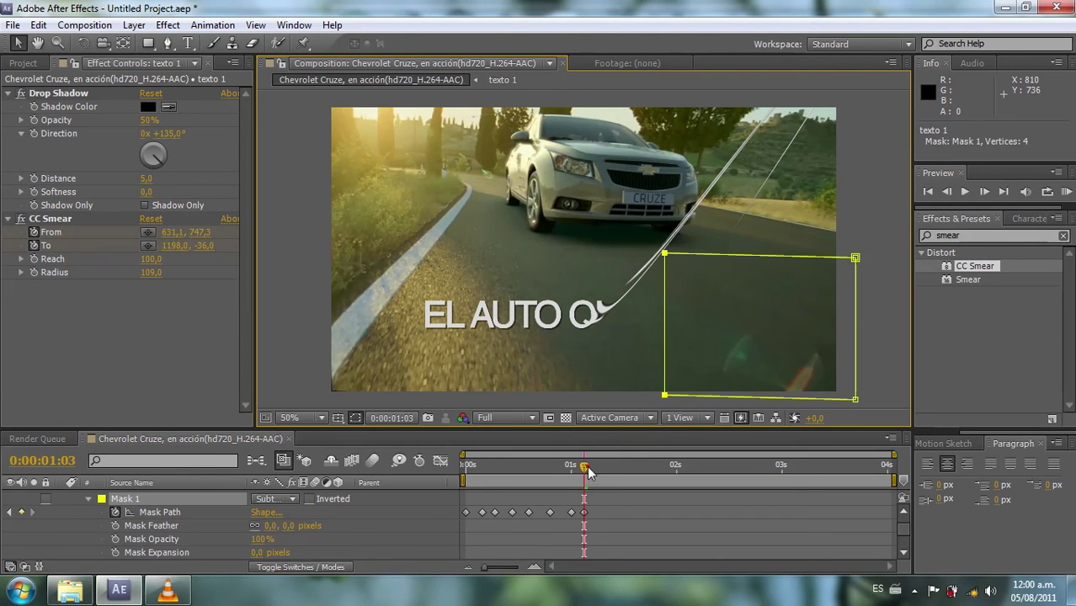
drag(584, 468, 605, 467)
drag(684, 402, 699, 400)
drag(607, 470, 617, 468)
drag(683, 401, 707, 401)
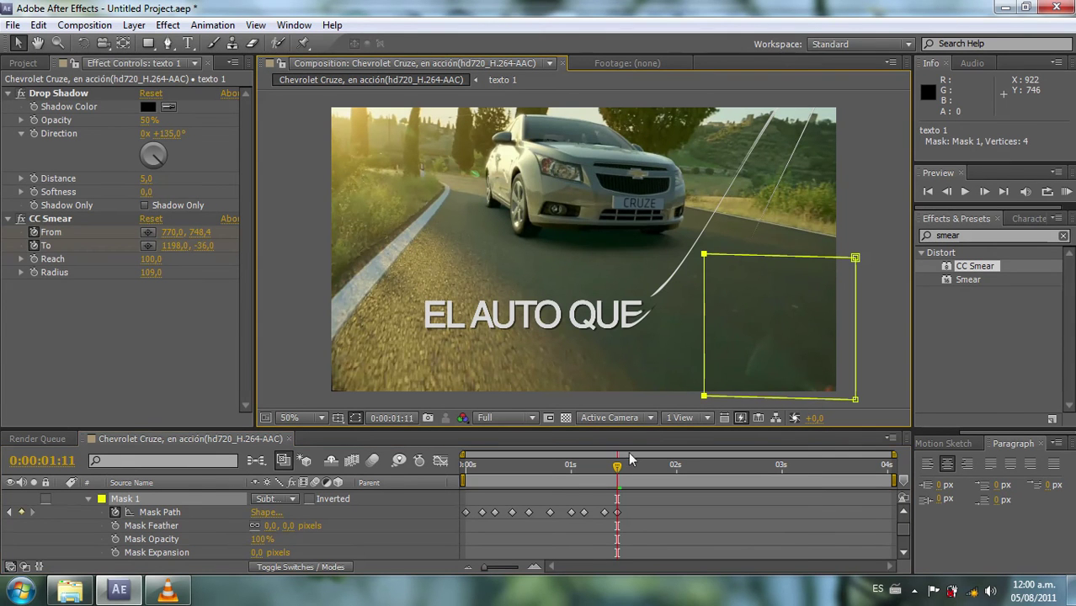
drag(623, 470, 639, 468)
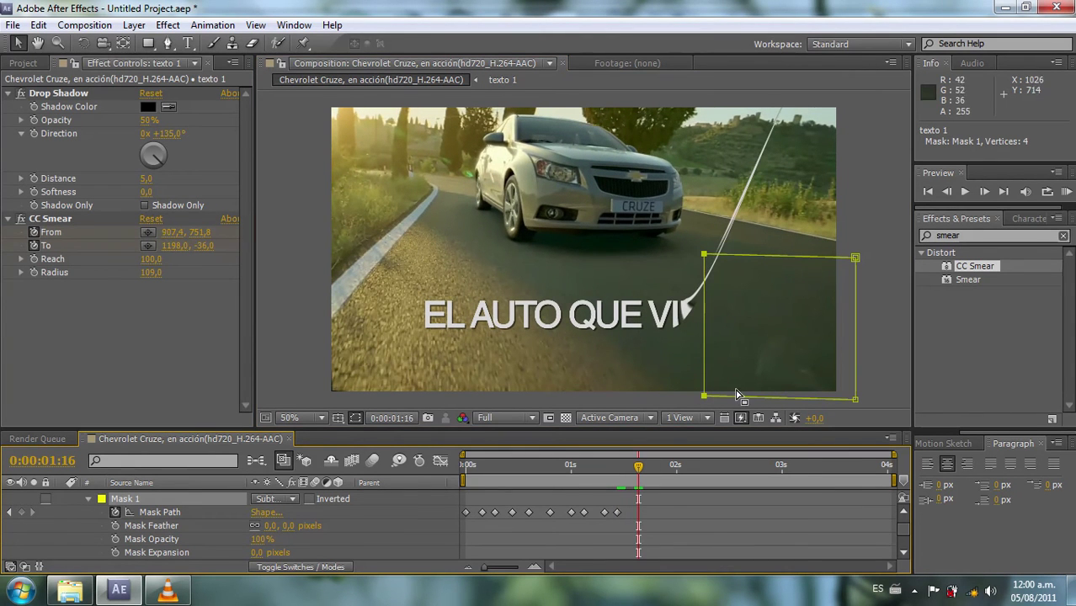
drag(707, 401, 739, 410)
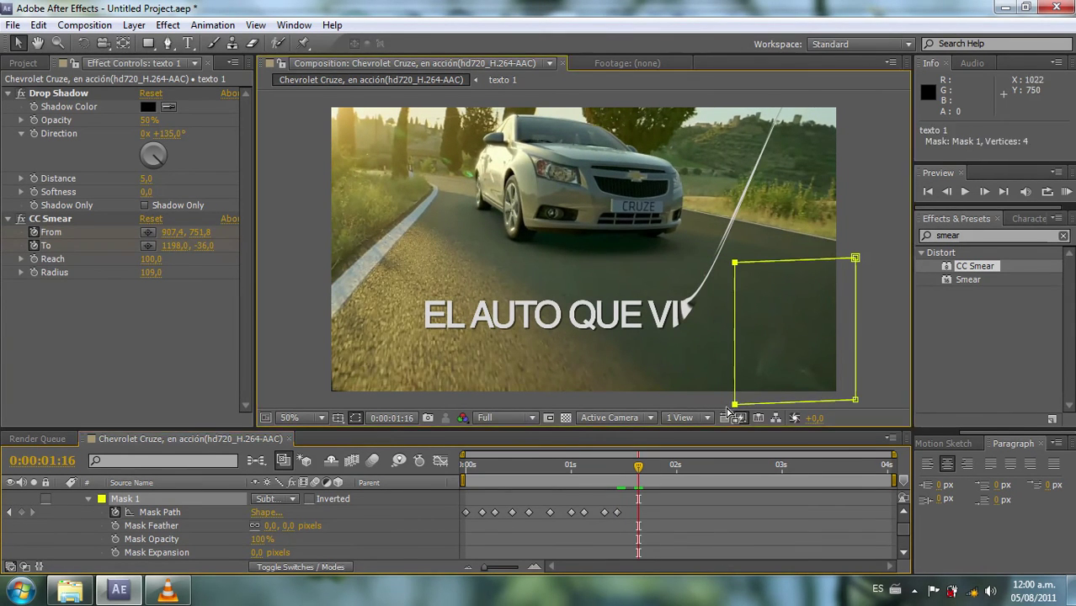
drag(653, 477, 656, 476)
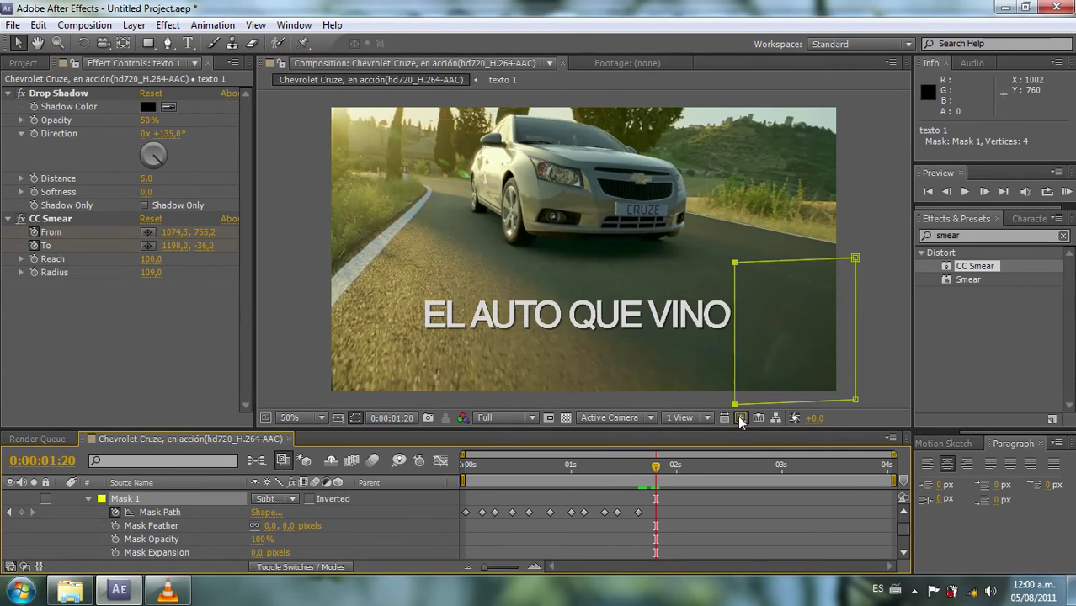
drag(737, 409, 748, 408)
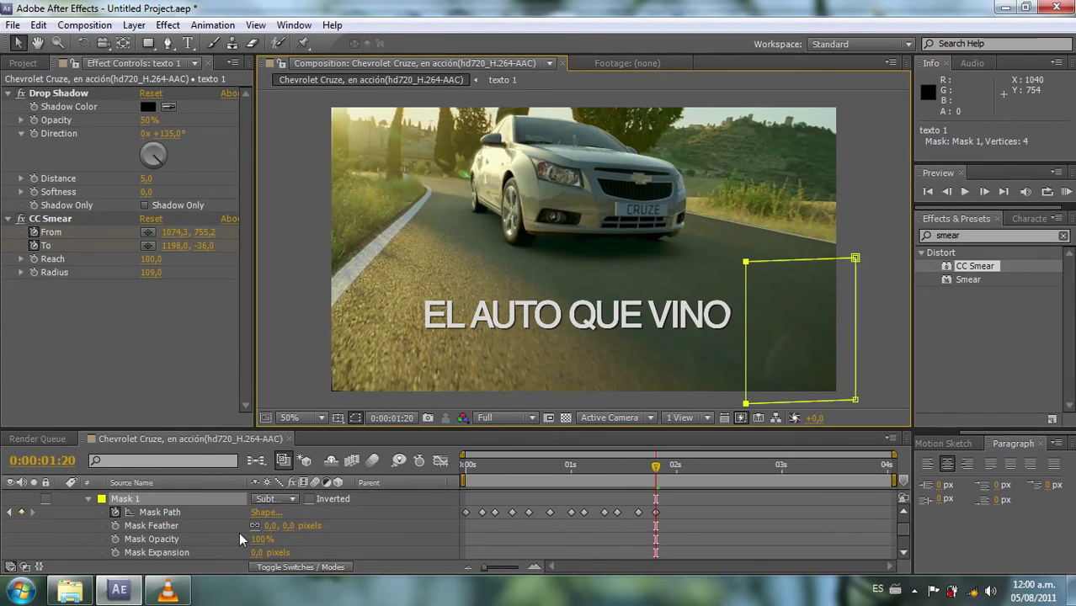
Step: Set Mask Feather to 7 pixels and review the first line's reveal animation
drag(281, 525, 289, 525)
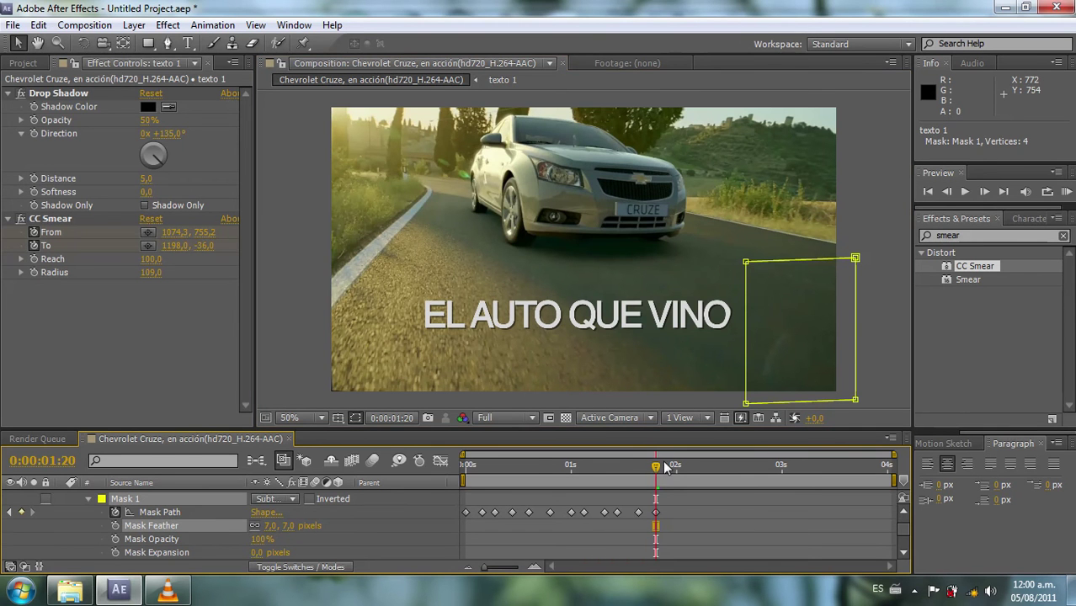
mouse_move(626, 467)
mouse_down()
mouse_move(526, 468)
mouse_move(512, 484)
mouse_move(682, 522)
mouse_up()
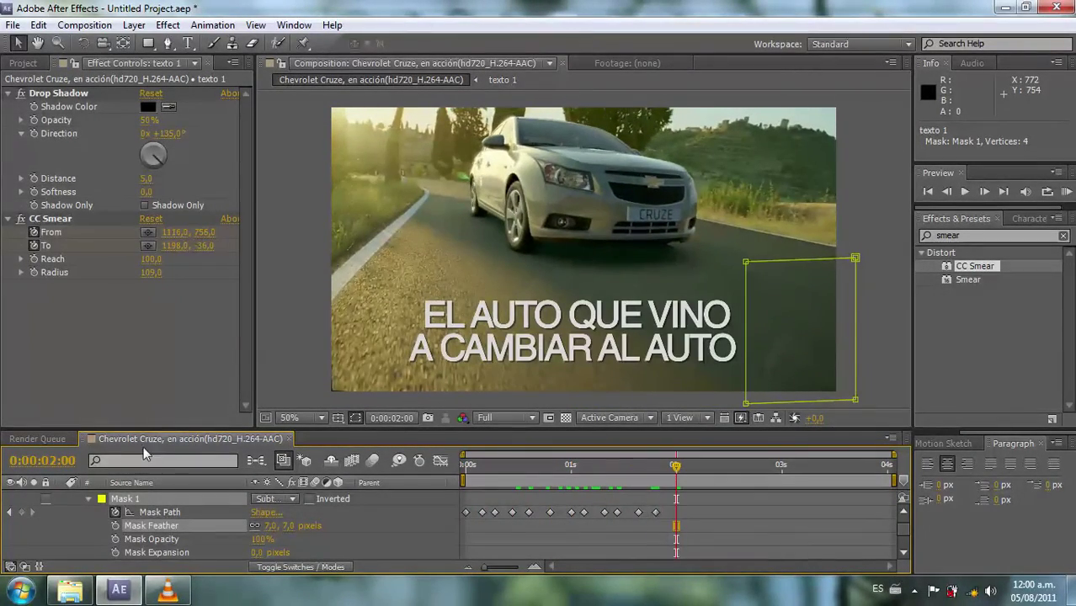
scroll(119, 521, up, 1)
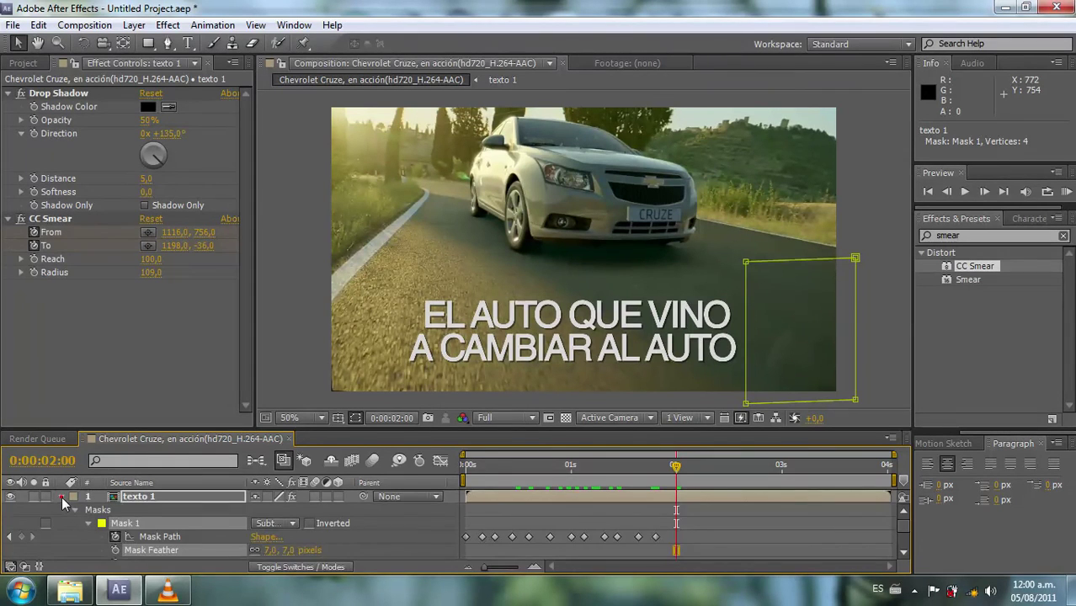
click(62, 497)
click(135, 509)
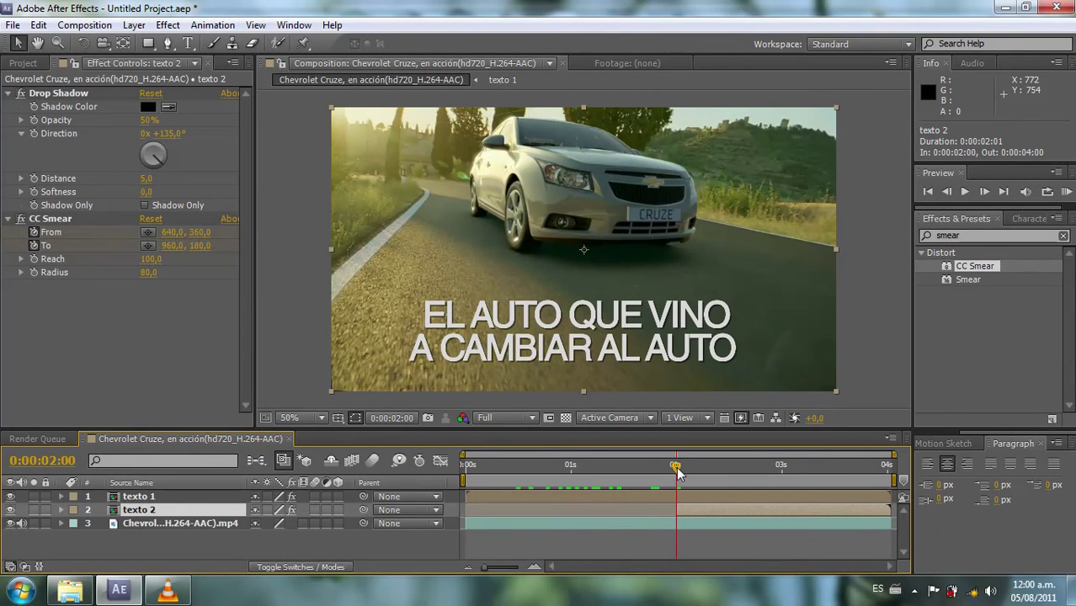
Step: At 0:00:02:01, draw a rectangular mask over texto 2's lower text area
drag(680, 472, 683, 479)
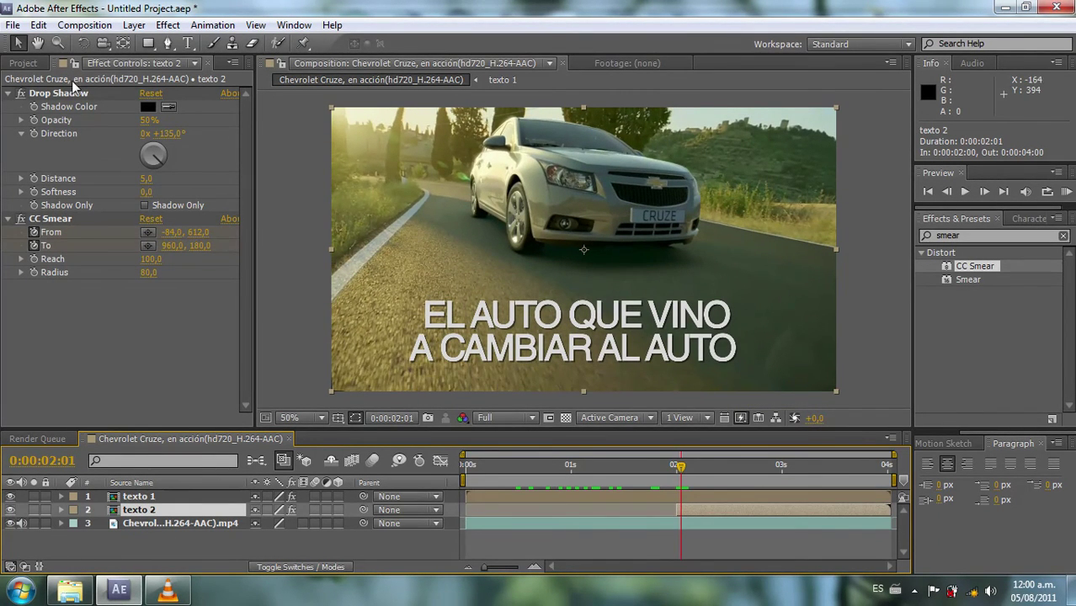
click(147, 44)
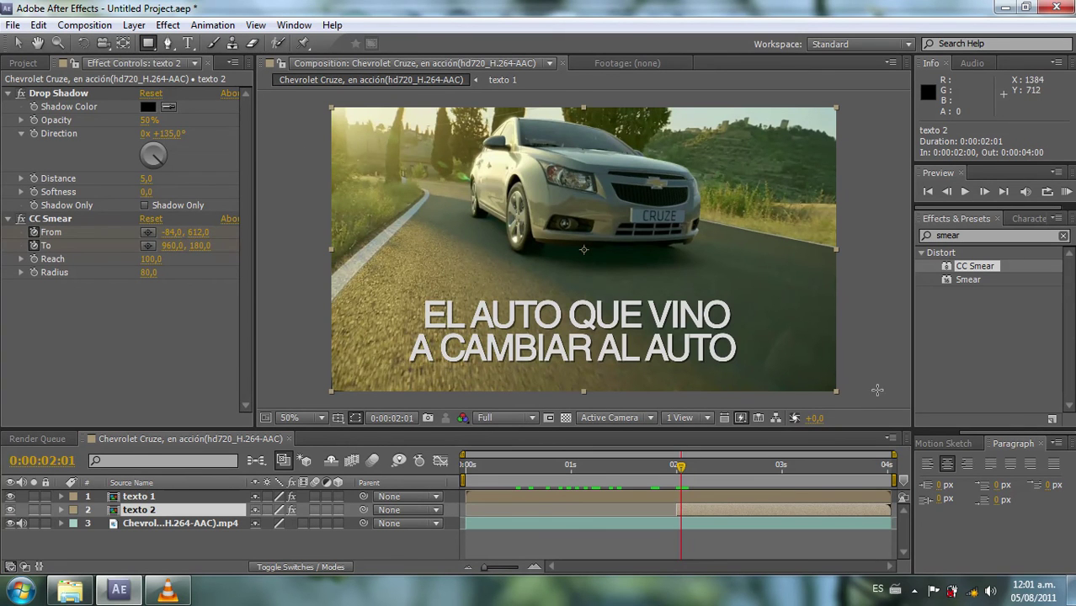
drag(866, 393, 323, 274)
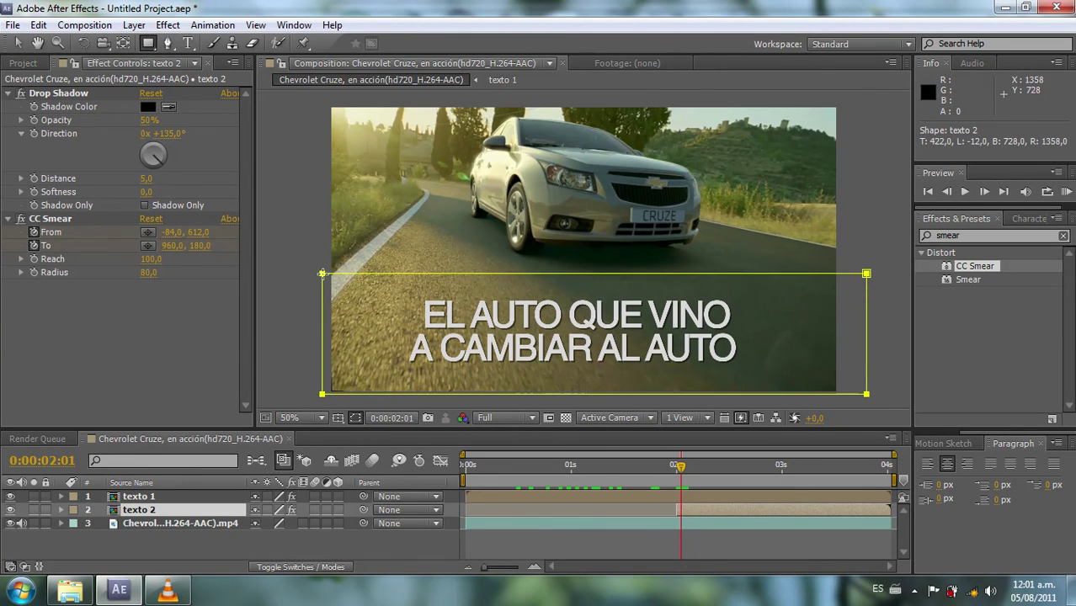
Step: Set Mask 1 to Subtract, start its Mask Path keyframe and add slight feather
click(88, 536)
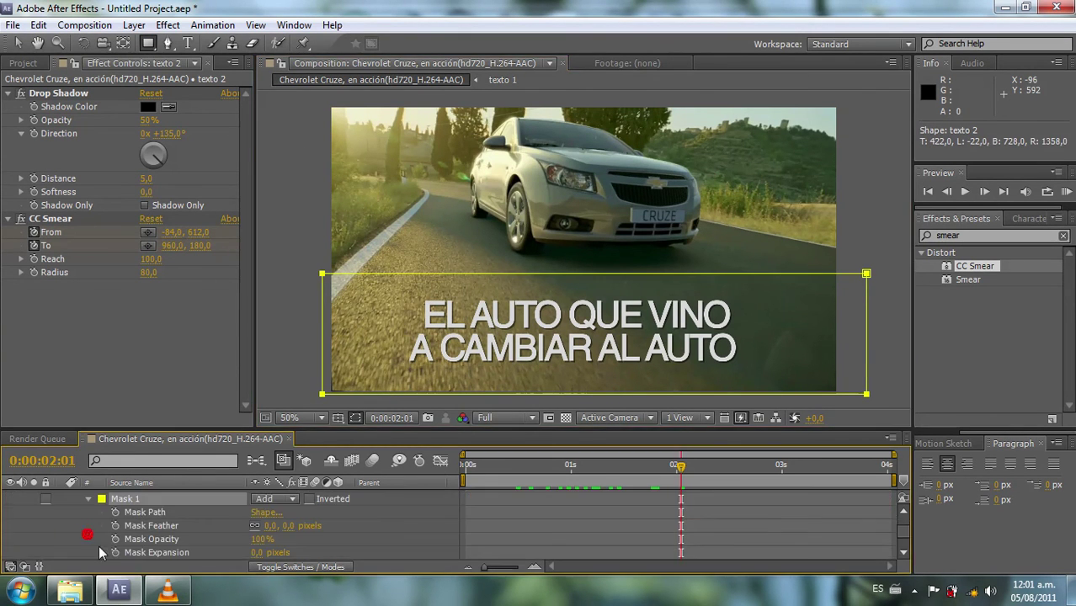
click(293, 500)
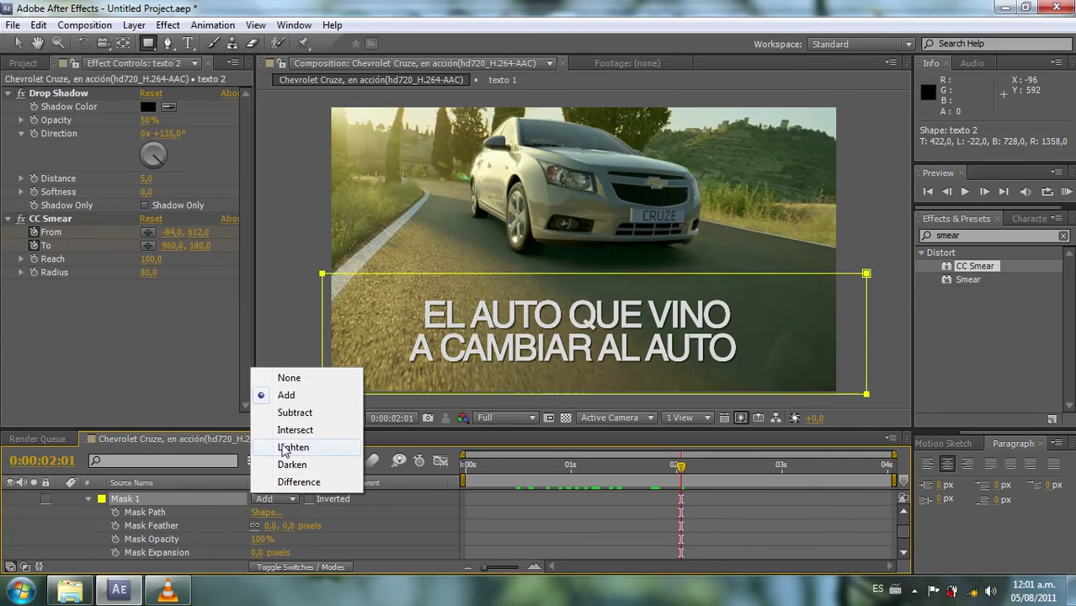
click(282, 416)
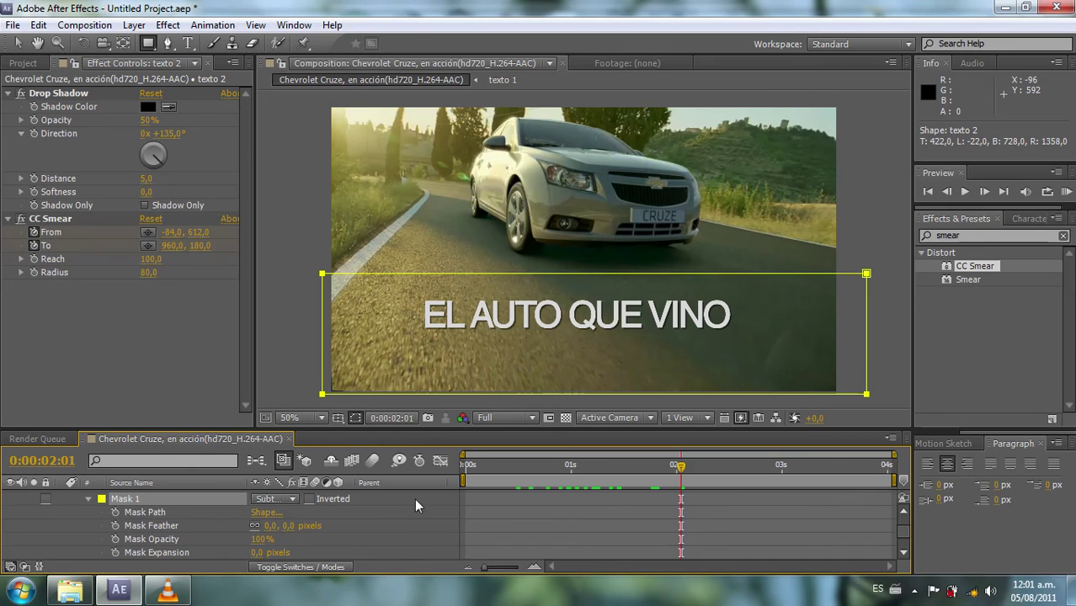
click(116, 513)
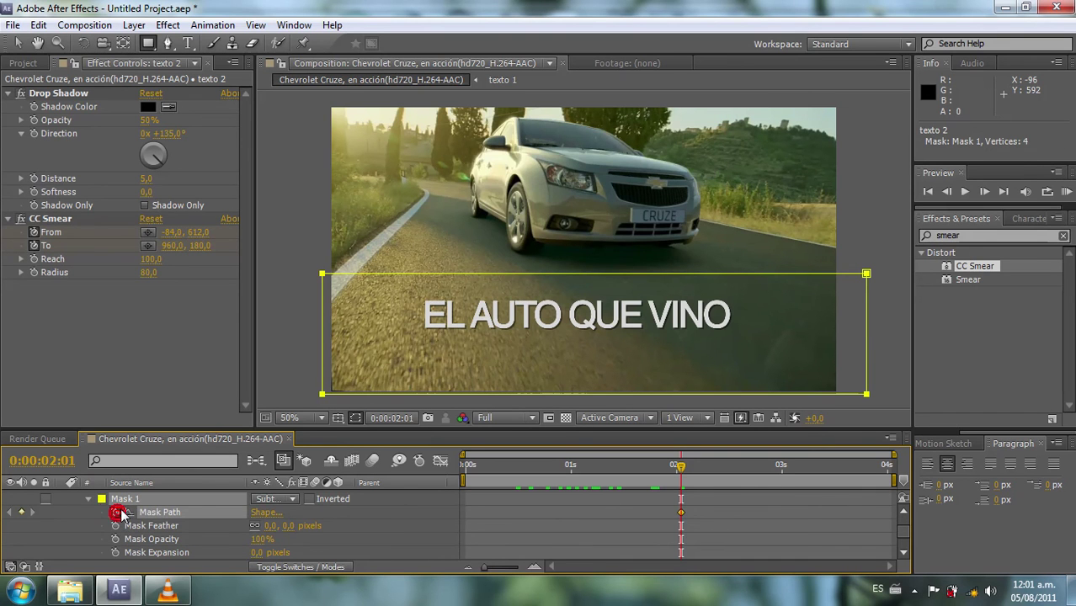
drag(283, 526, 290, 525)
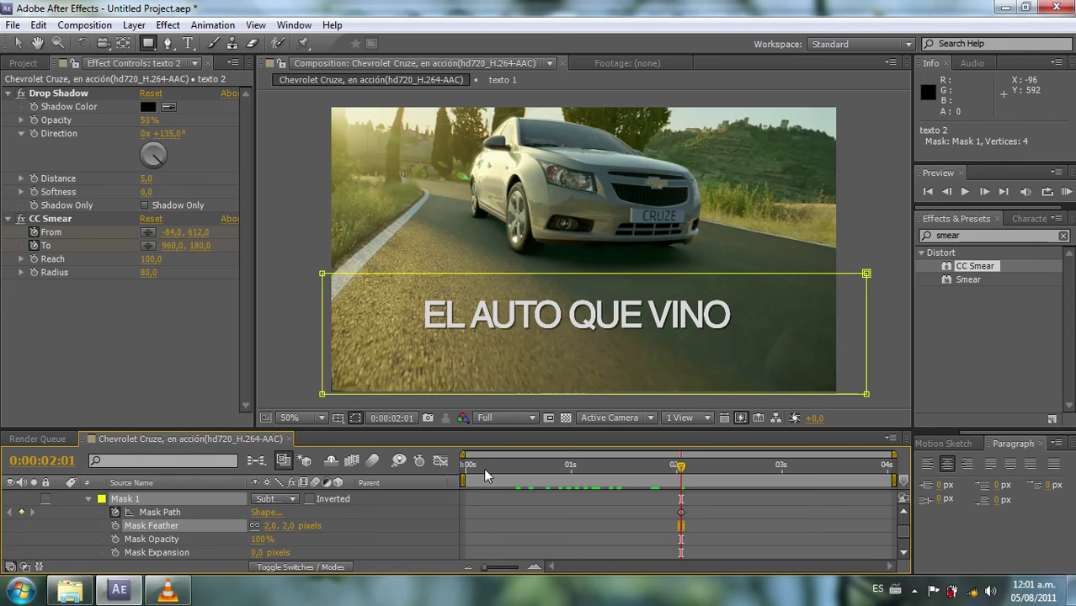
click(905, 510)
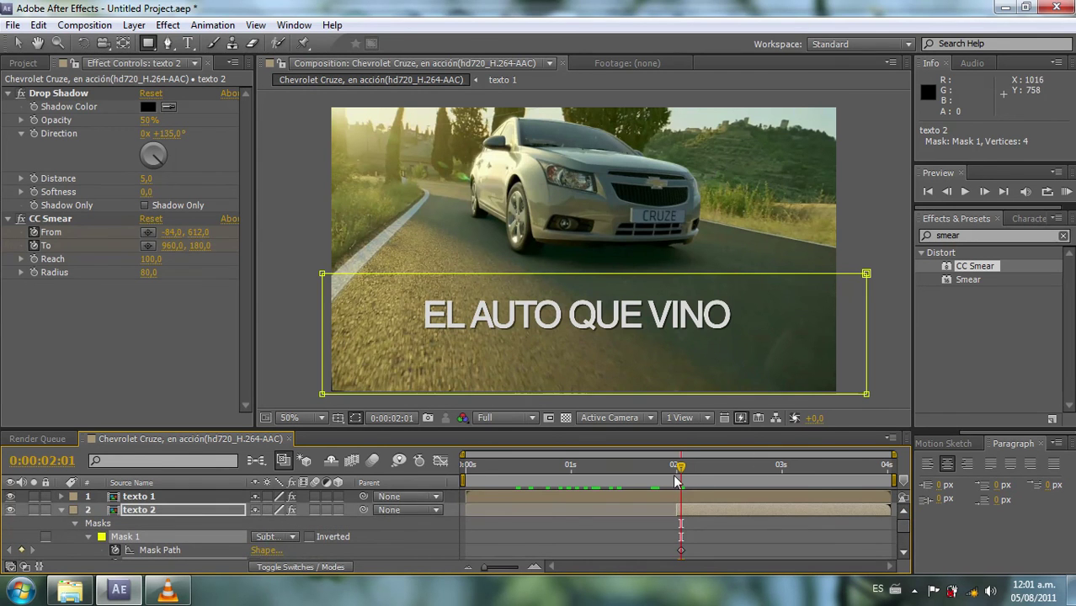
Step: Keyframe texto 2's mask left edge sliding right from 2:02 to 2:16, uncovering A CAMB
drag(675, 481, 688, 480)
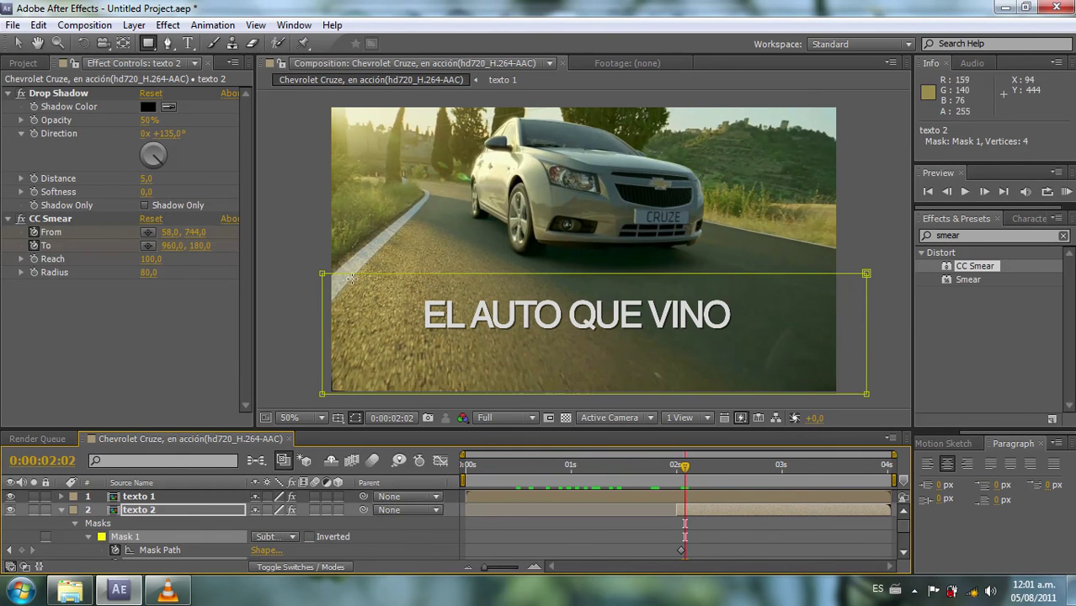
click(13, 43)
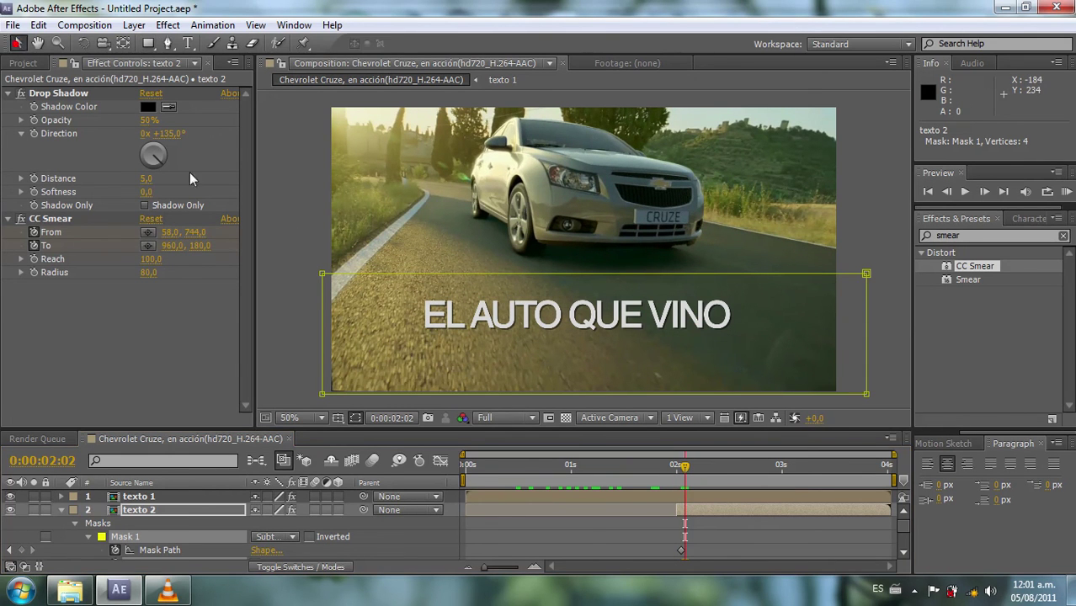
click(324, 364)
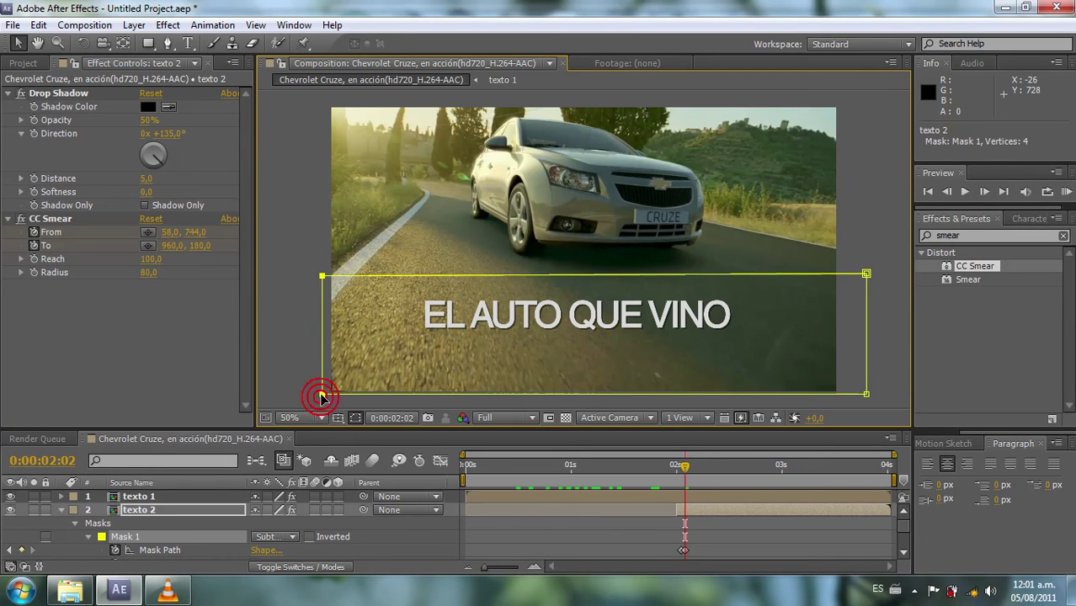
mouse_move(322, 394)
mouse_down()
mouse_move(455, 394)
mouse_move(438, 396)
mouse_up()
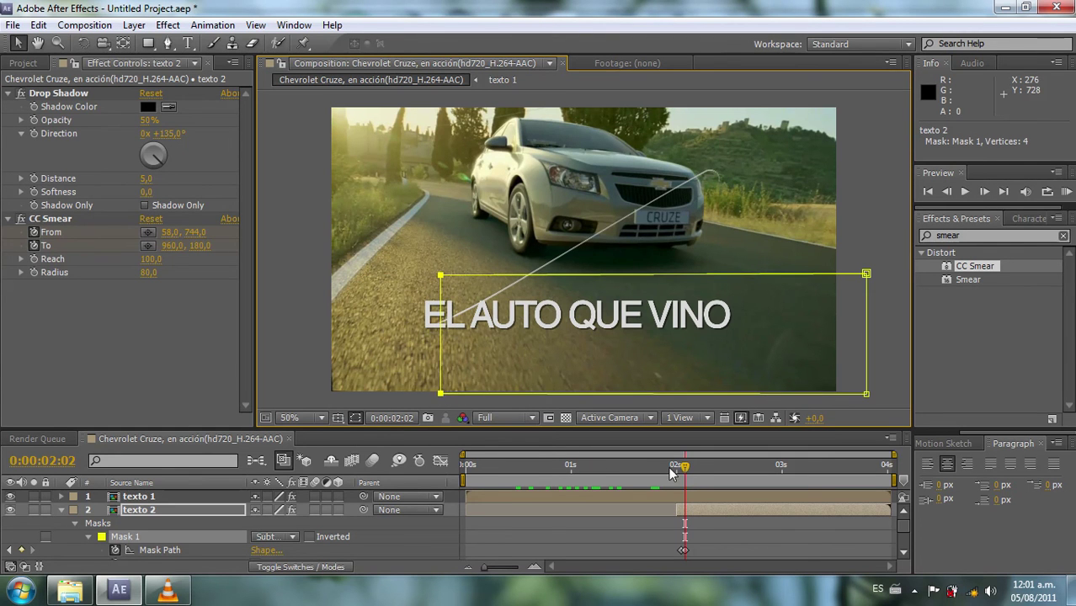
drag(688, 478, 704, 481)
mouse_move(442, 394)
mouse_down()
mouse_move(516, 406)
mouse_move(501, 399)
mouse_up()
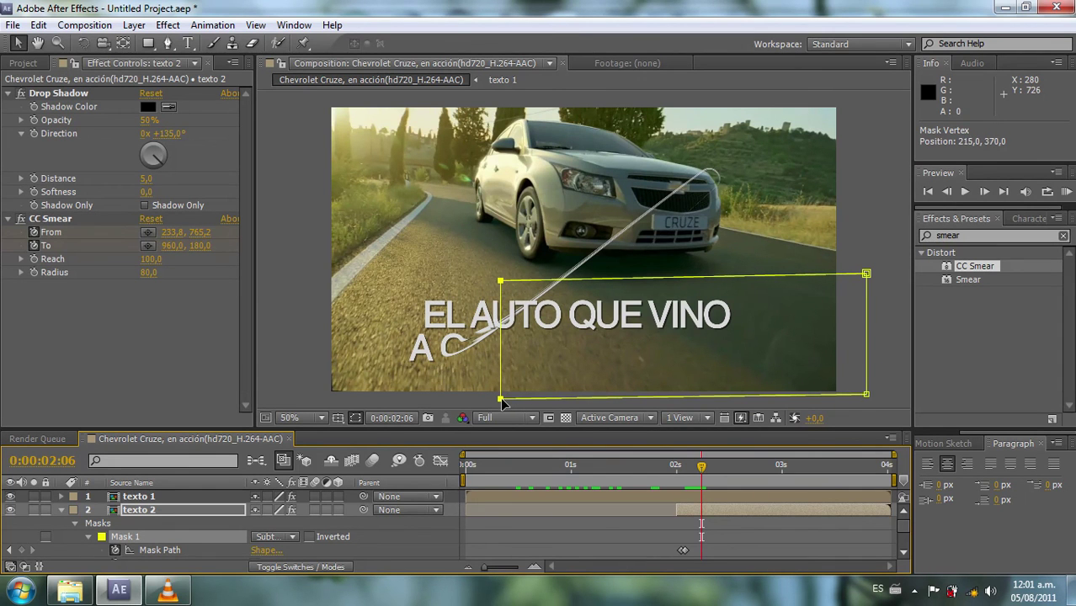
click(715, 478)
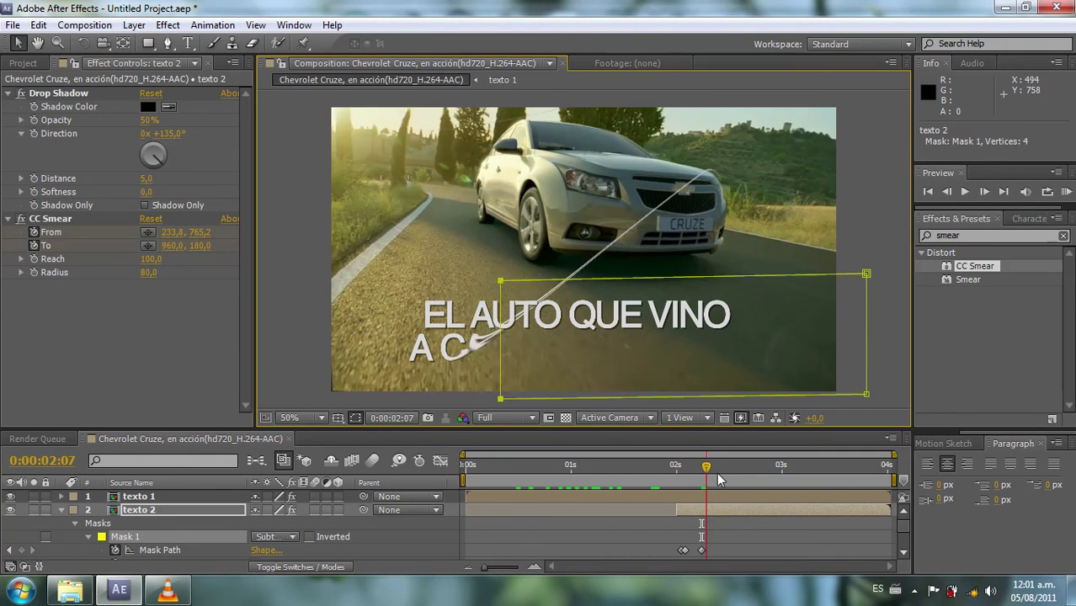
drag(500, 403, 537, 406)
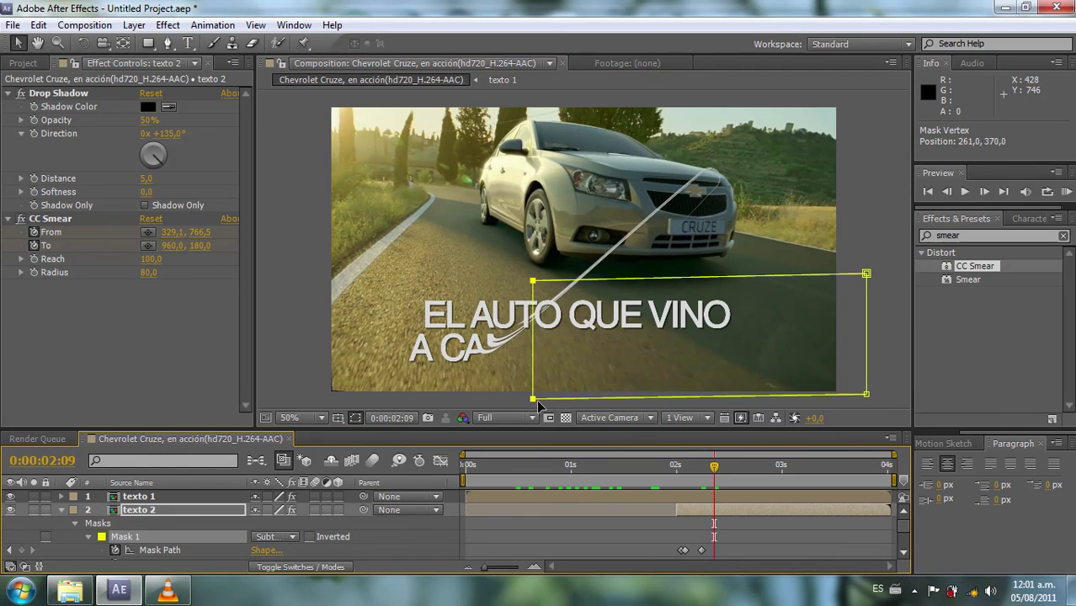
click(731, 469)
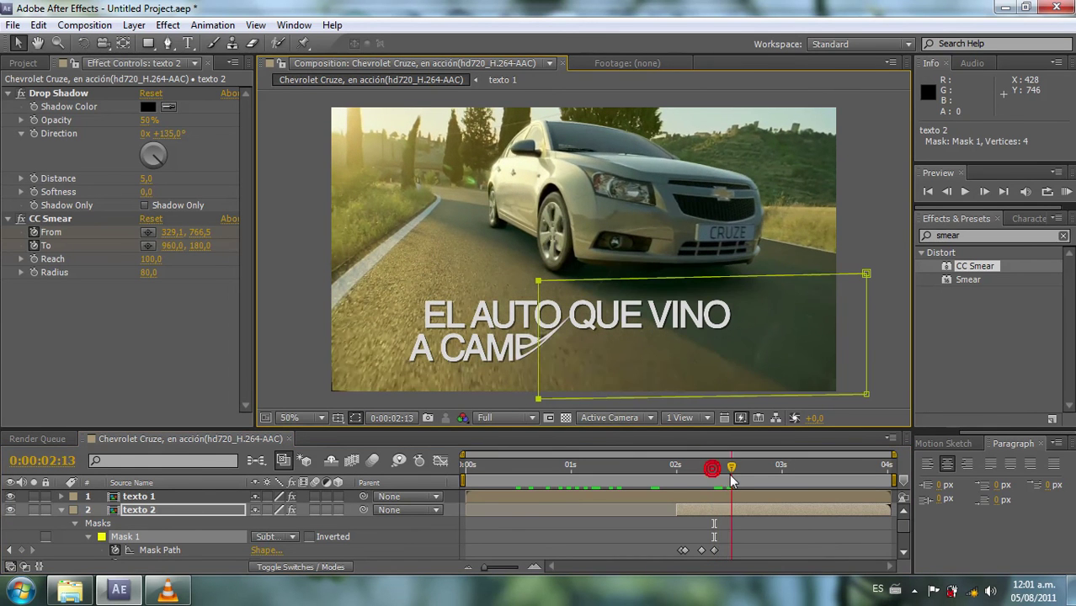
mouse_move(539, 399)
mouse_down()
mouse_move(585, 401)
mouse_move(565, 394)
mouse_up()
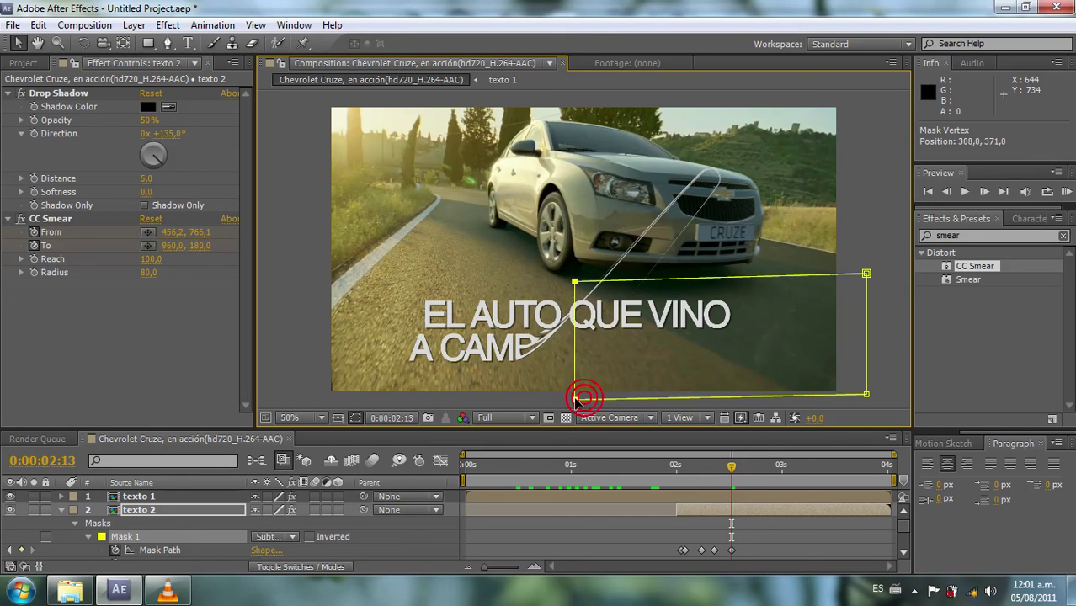
drag(731, 478, 744, 472)
drag(585, 399, 601, 403)
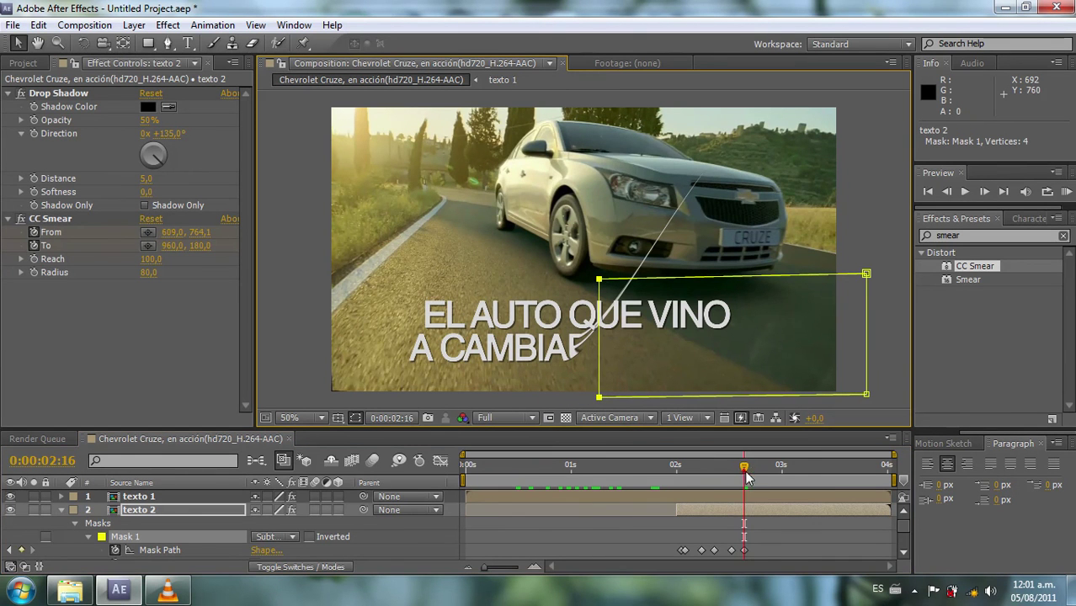
Step: Continue the mask keyframes from 2:20 to 3:10 until AUTO is fully revealed
drag(746, 478, 761, 472)
drag(601, 401, 649, 404)
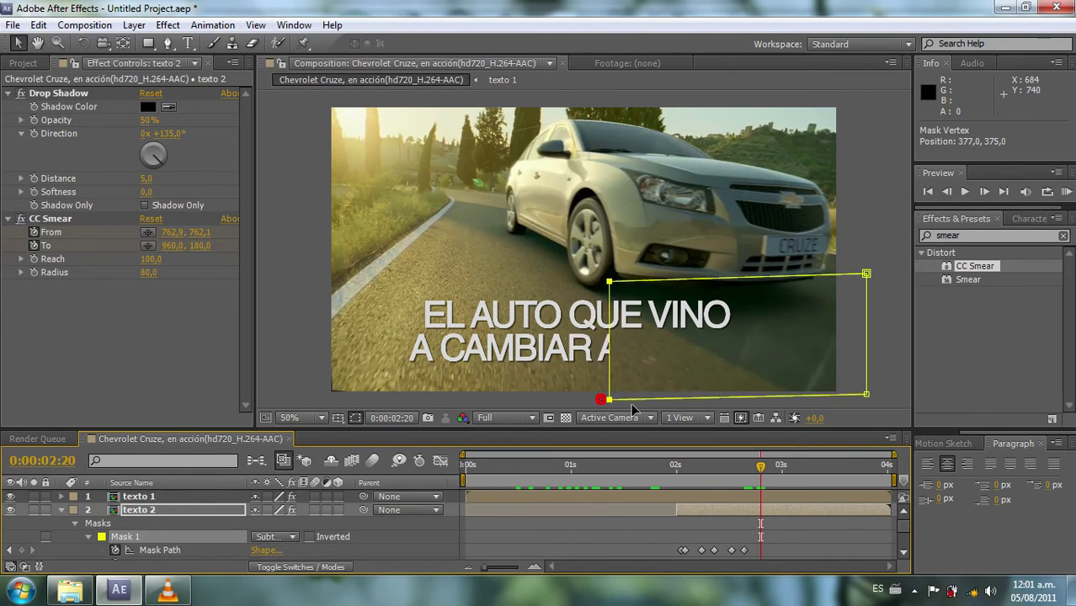
drag(761, 468, 773, 468)
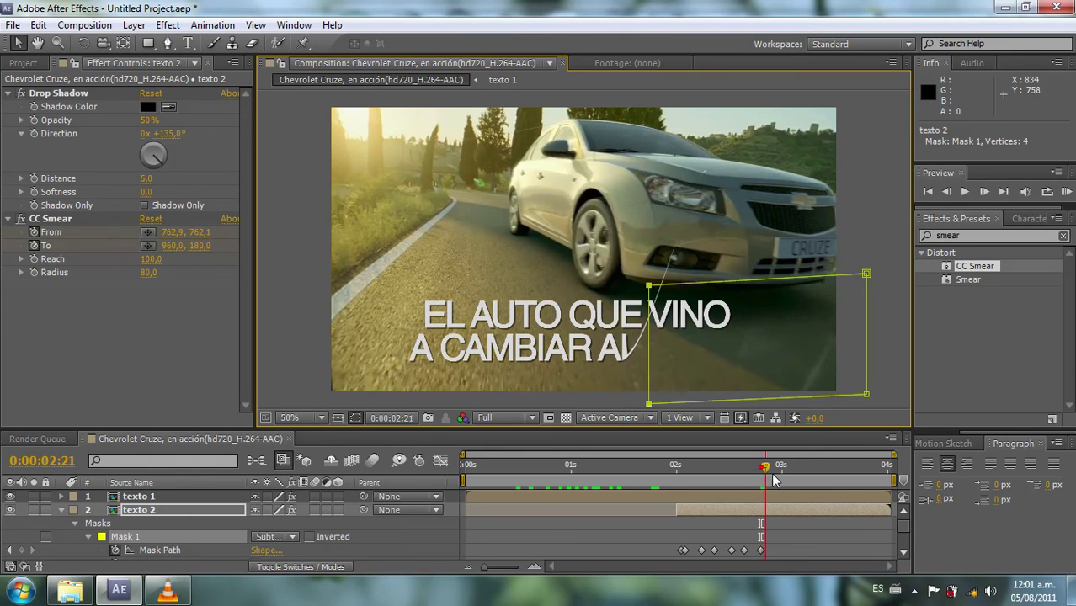
drag(649, 405, 666, 397)
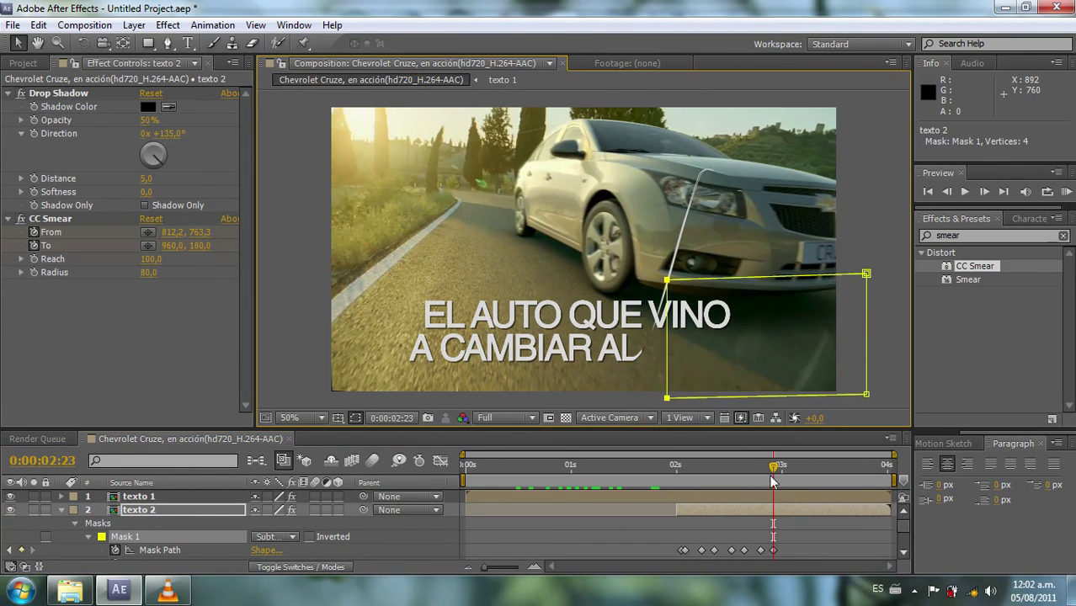
drag(773, 481, 786, 482)
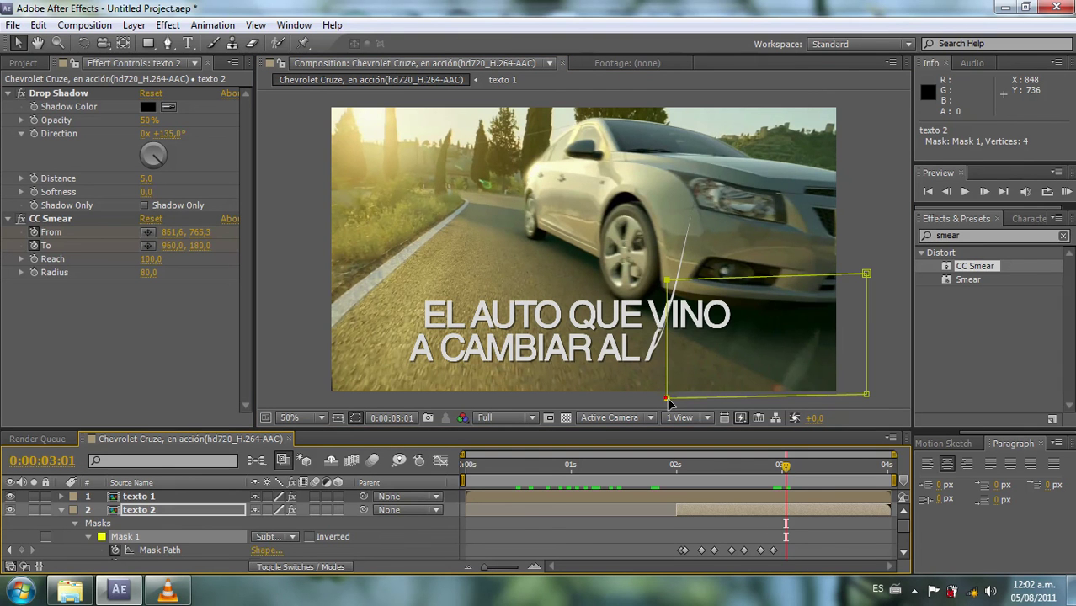
drag(667, 400, 687, 403)
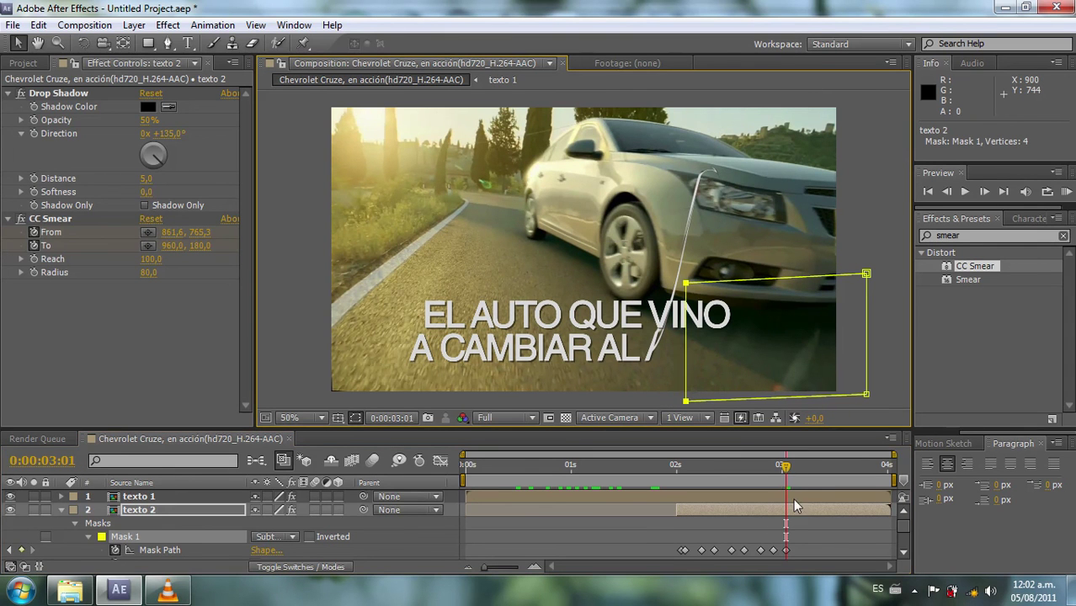
drag(783, 478, 803, 478)
drag(686, 403, 722, 403)
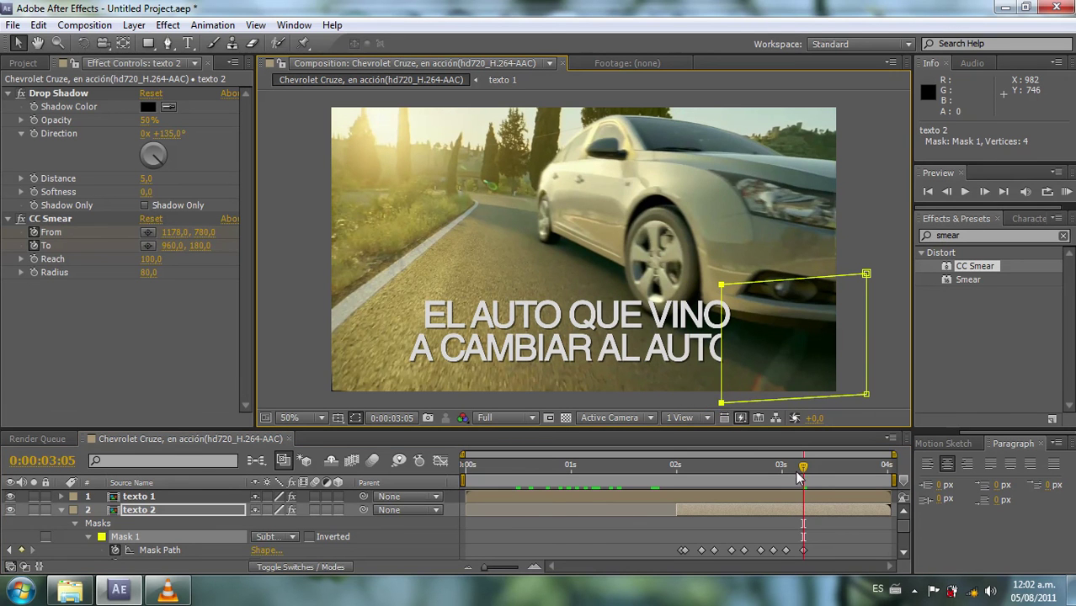
drag(798, 478, 824, 477)
drag(721, 404, 768, 402)
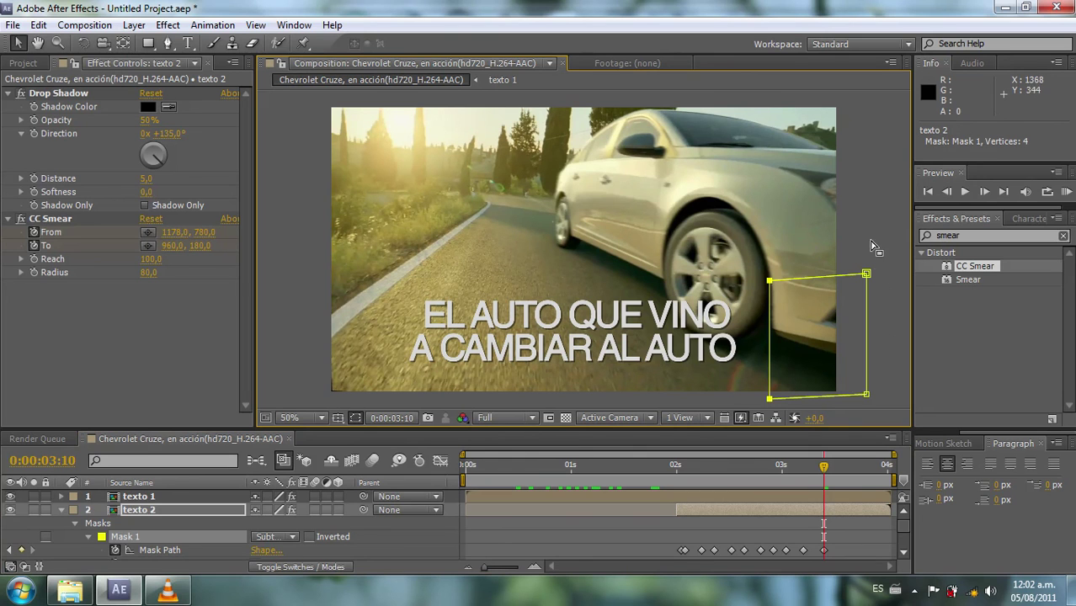
click(871, 240)
click(59, 510)
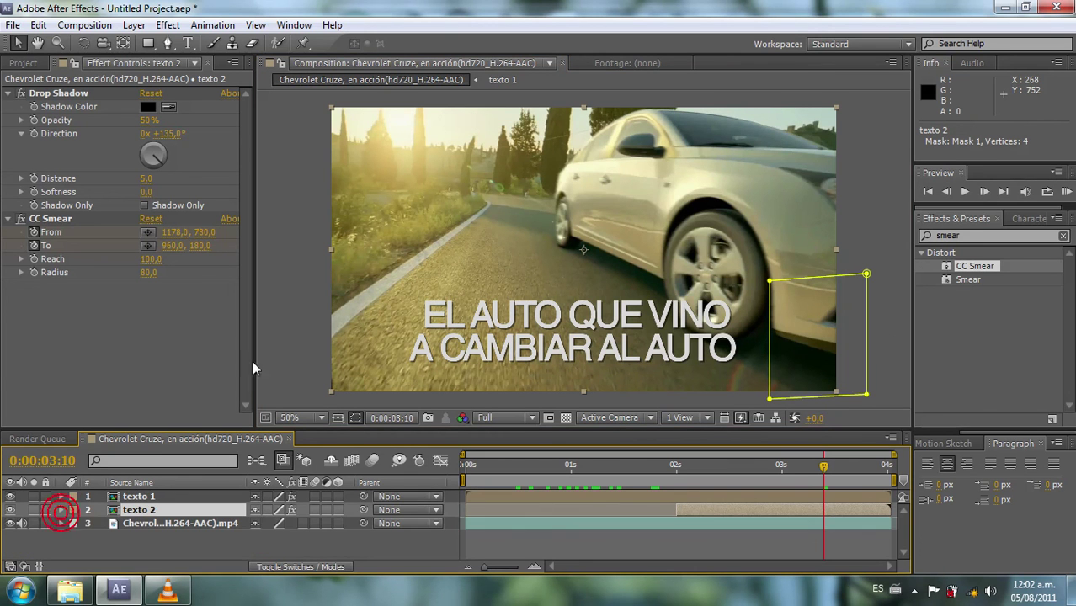
click(1066, 194)
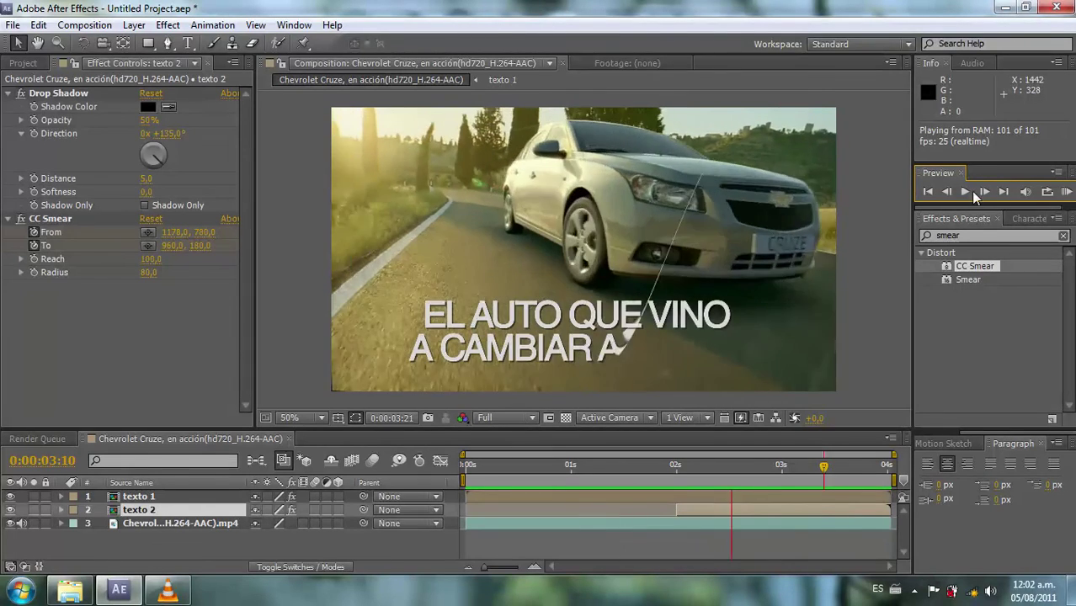
click(1027, 194)
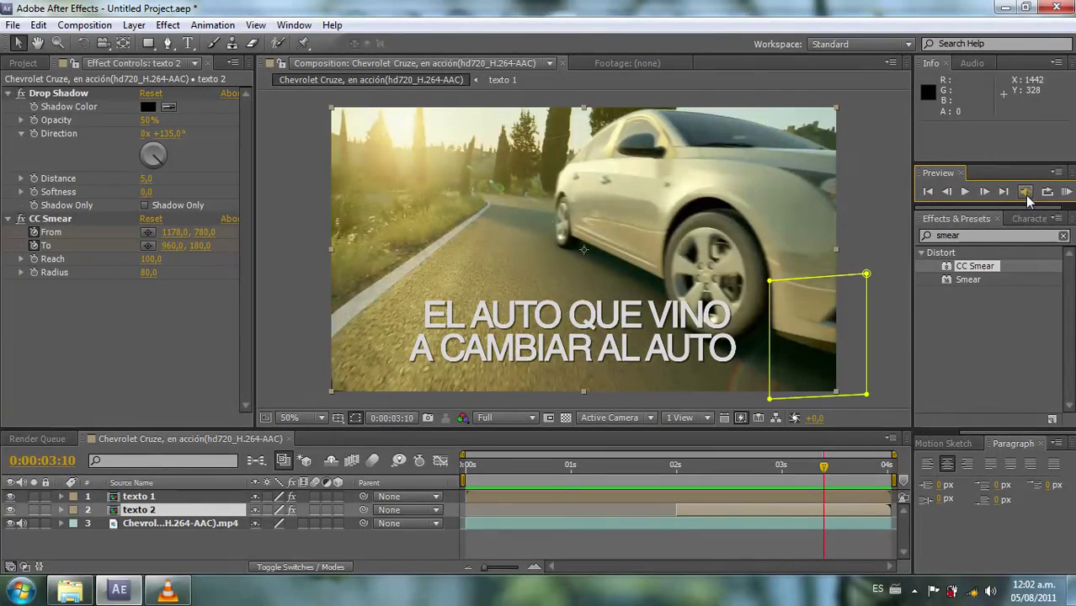